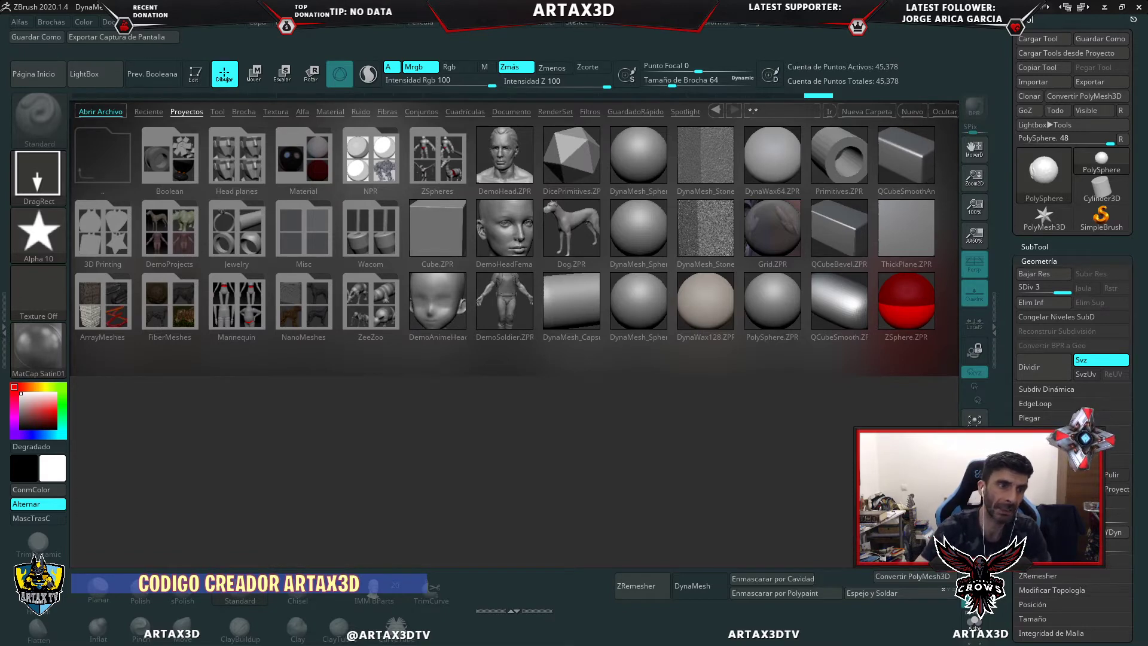
pyautogui.click(103, 71)
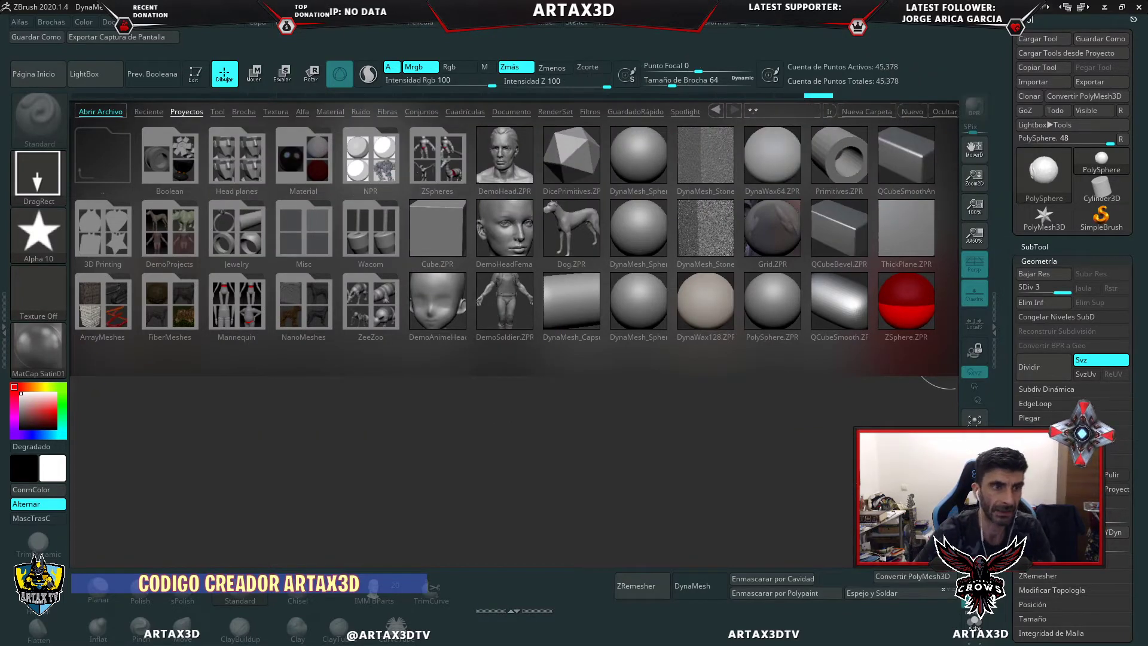
# - Reopen LightBox and show the Reciente list of recently used model files
pyautogui.click(106, 74)
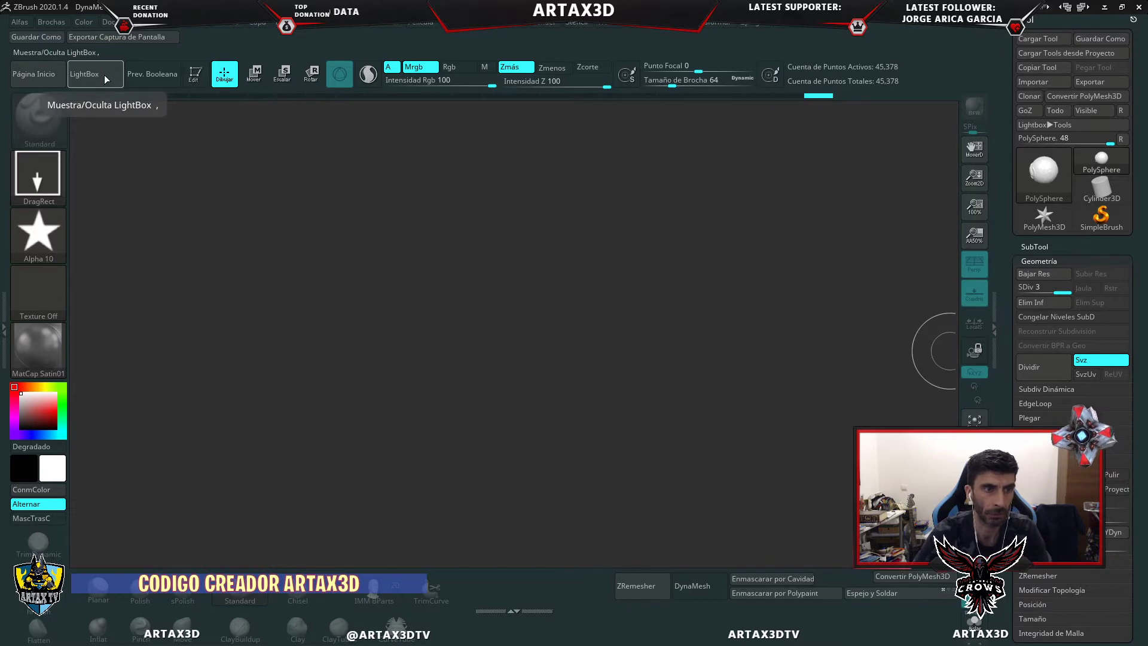
pyautogui.click(106, 73)
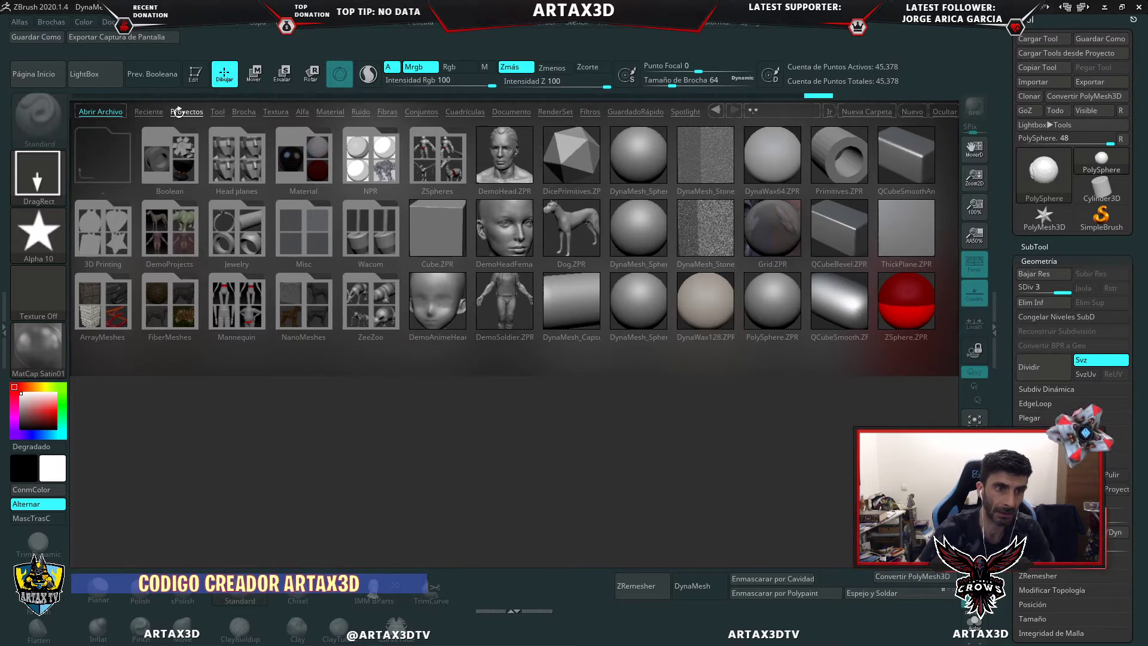
pyautogui.click(147, 112)
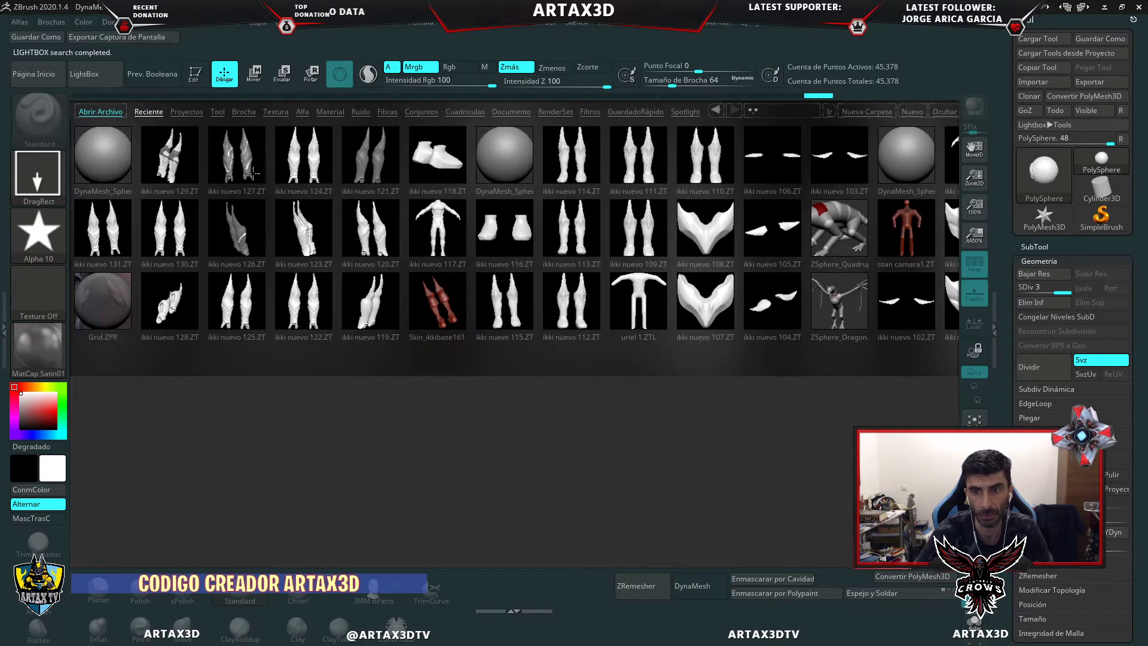
# - Load ikki nuevo 131.ZTL onto the canvas and put it in Edit mode
pyautogui.click(115, 229)
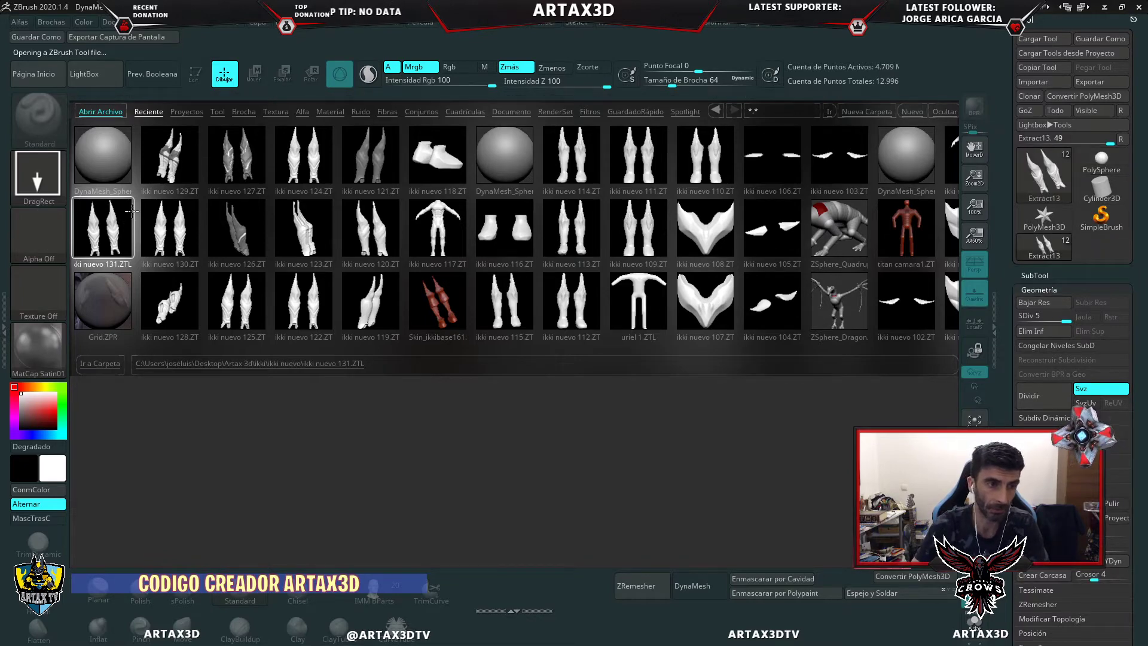
pyautogui.click(84, 74)
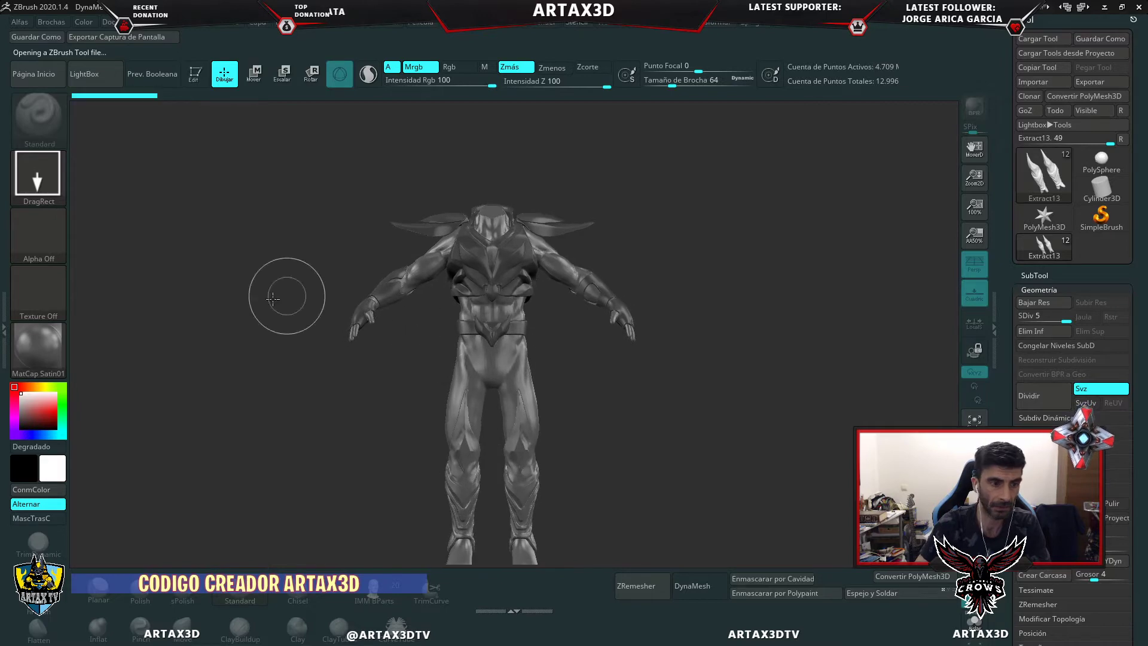
pyautogui.click(40, 350)
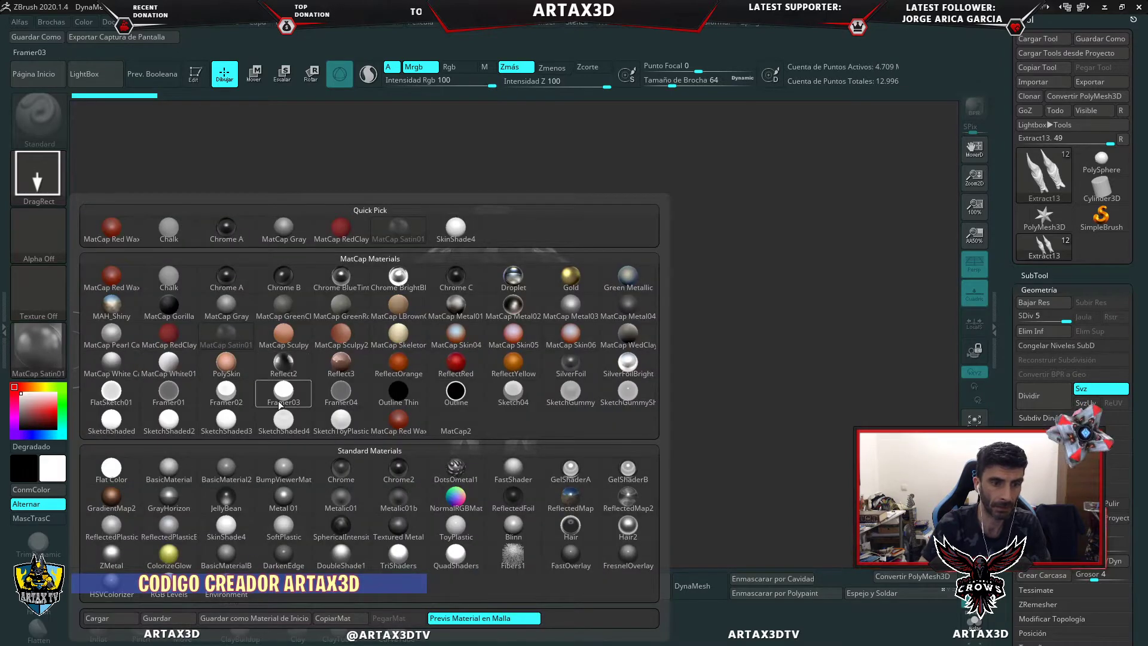
pyautogui.click(190, 80)
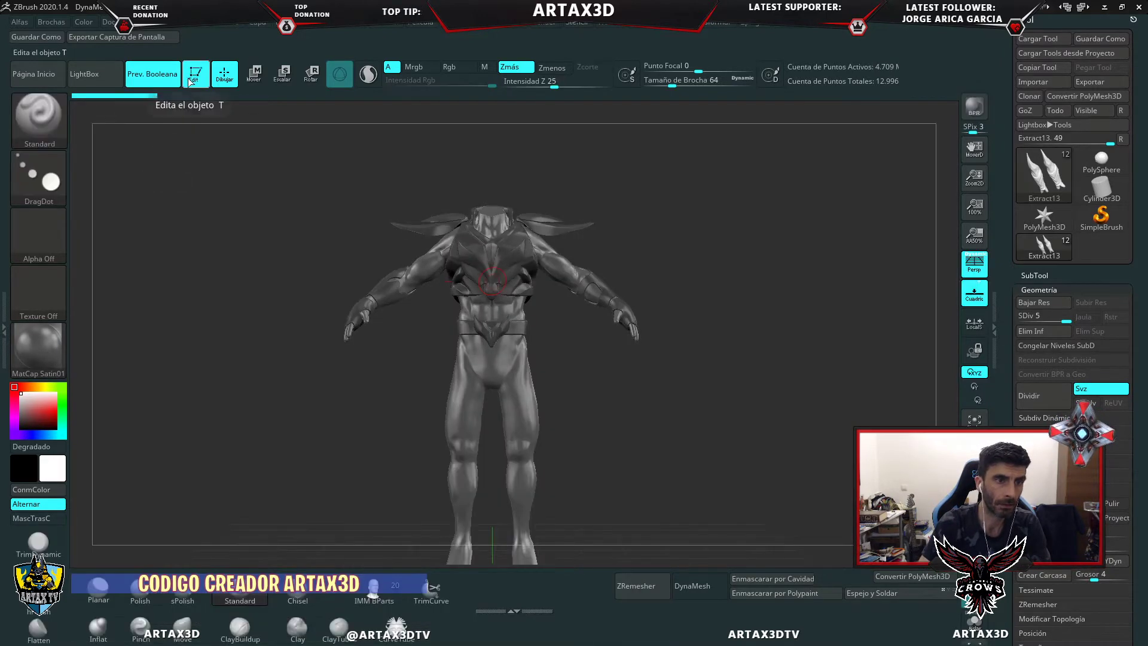
pyautogui.click(190, 81)
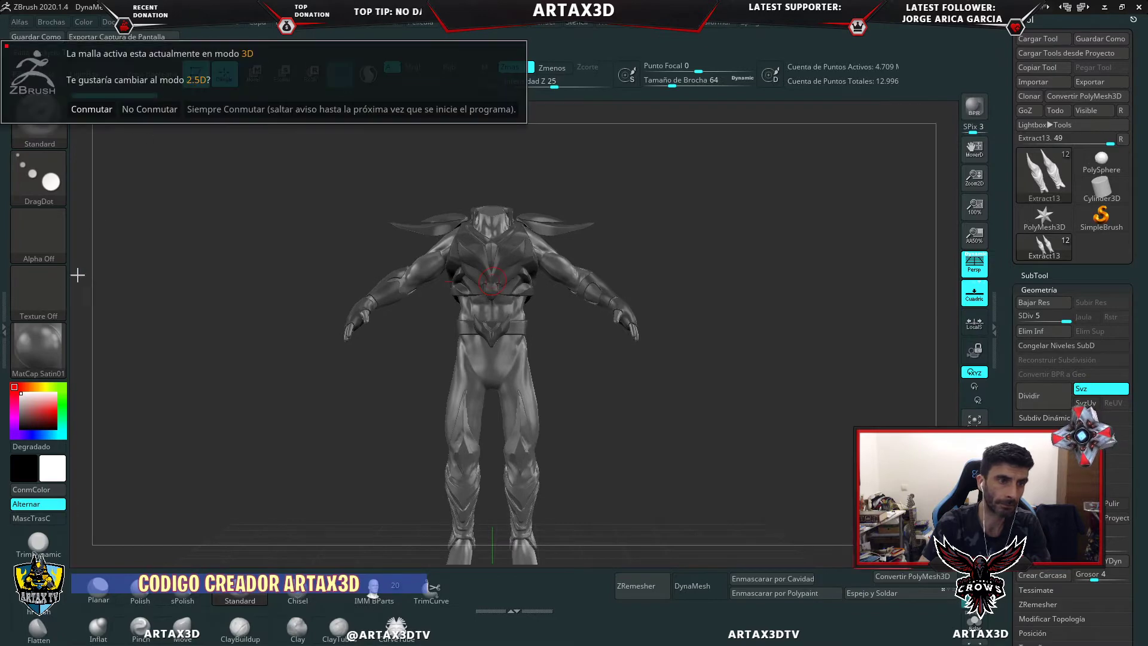
pyautogui.click(90, 109)
# - Apply the MatCap Gray material and orbit the armored character front and back
pyautogui.click(47, 352)
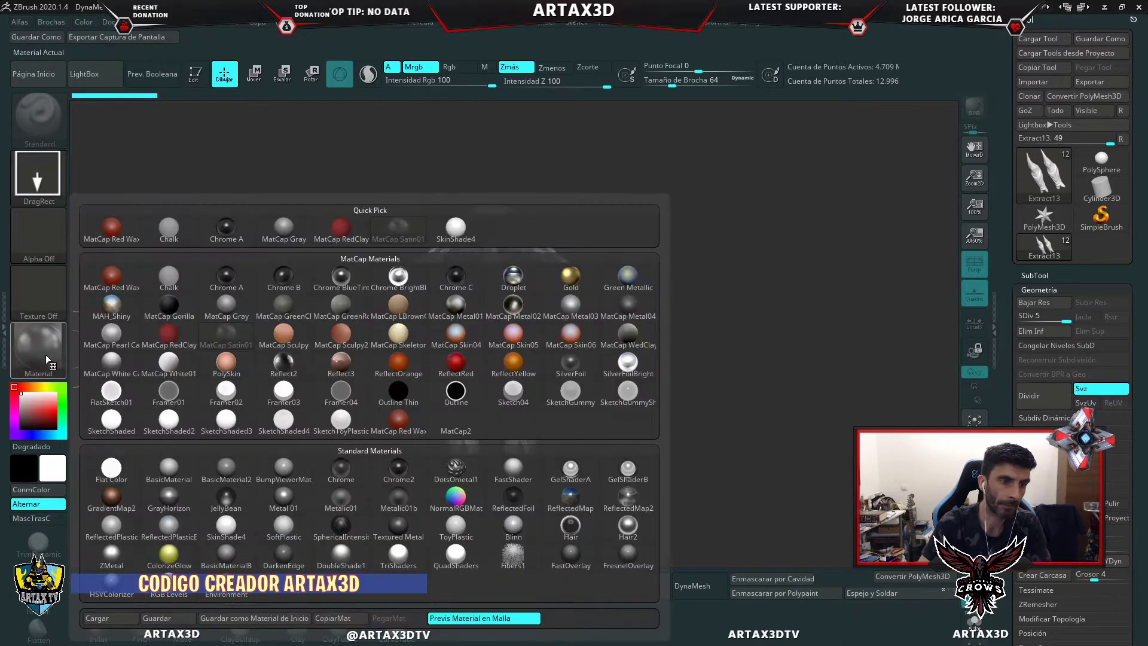
pyautogui.click(227, 305)
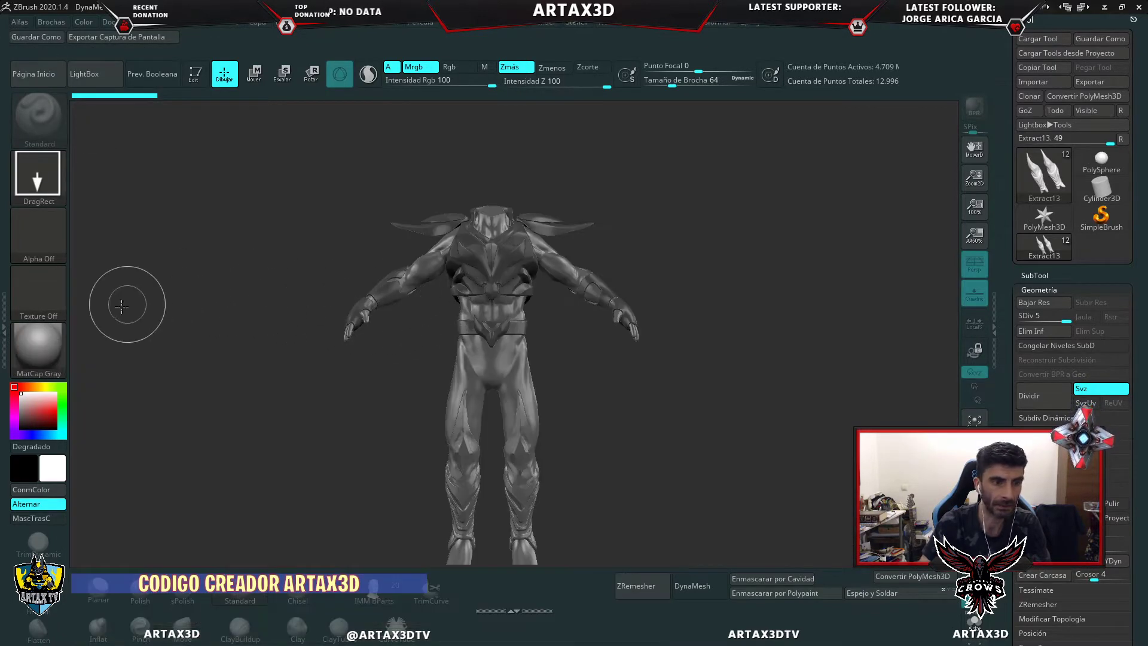
pyautogui.click(195, 74)
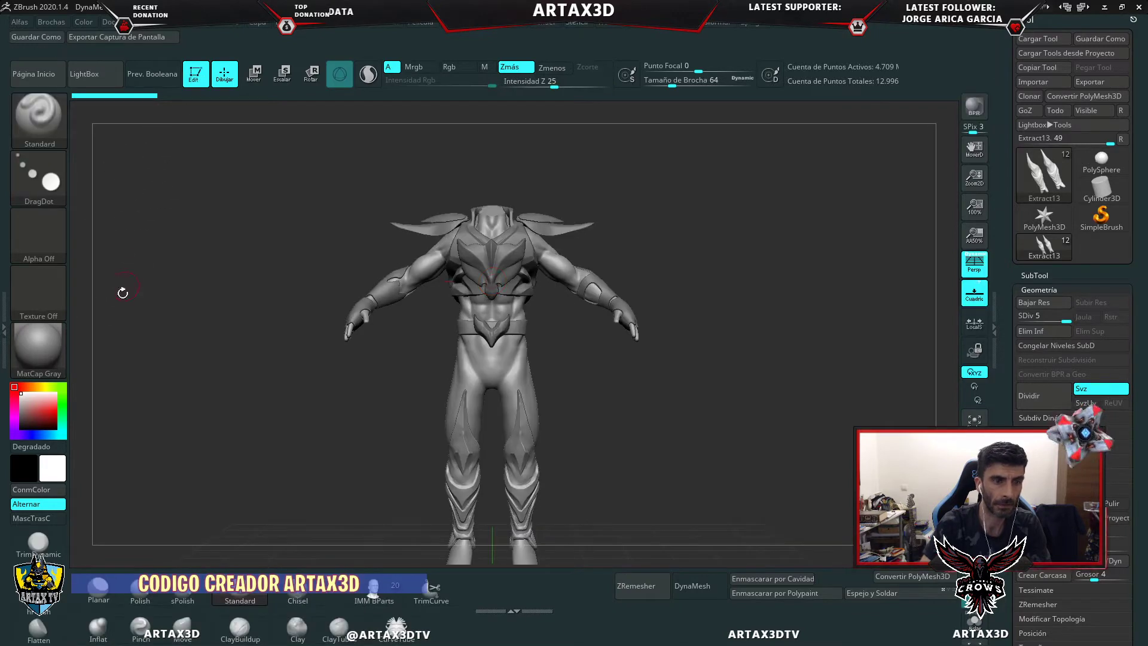
pyautogui.moveTo(689, 368)
pyautogui.mouseDown()
pyautogui.moveTo(595, 371)
pyautogui.moveTo(682, 377)
pyautogui.moveTo(646, 412)
pyautogui.moveTo(669, 396)
pyautogui.mouseUp()
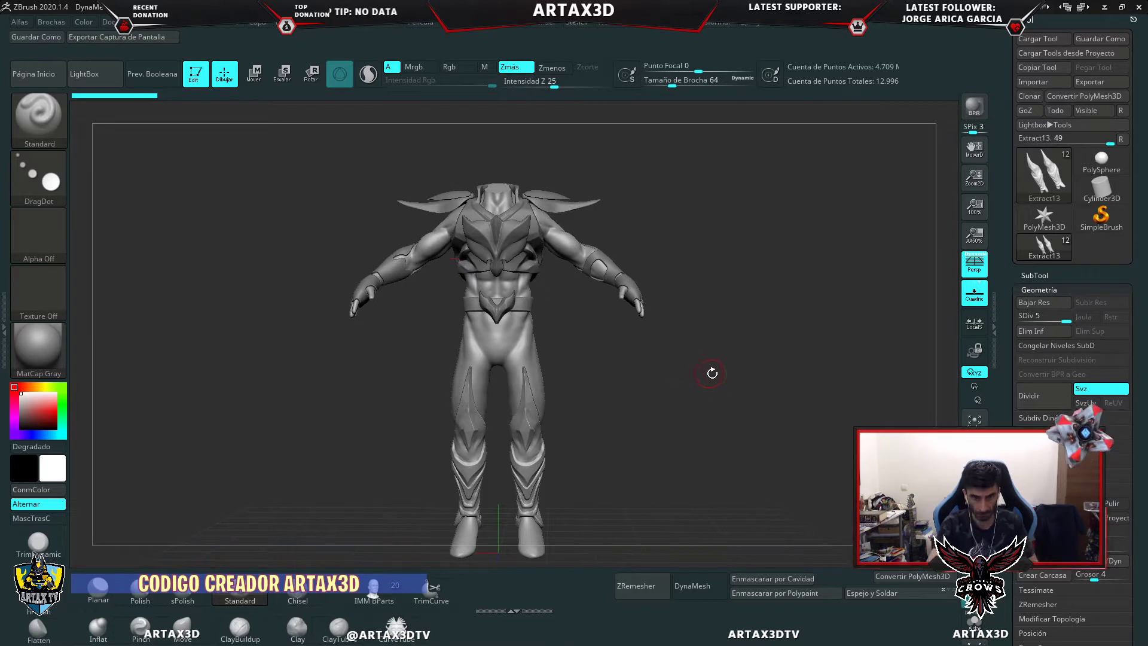
pyautogui.moveTo(765, 377)
pyautogui.mouseDown()
pyautogui.moveTo(636, 374)
pyautogui.moveTo(770, 389)
pyautogui.moveTo(736, 384)
pyautogui.moveTo(768, 390)
pyautogui.moveTo(745, 383)
pyautogui.moveTo(762, 389)
pyautogui.moveTo(743, 346)
pyautogui.mouseUp()
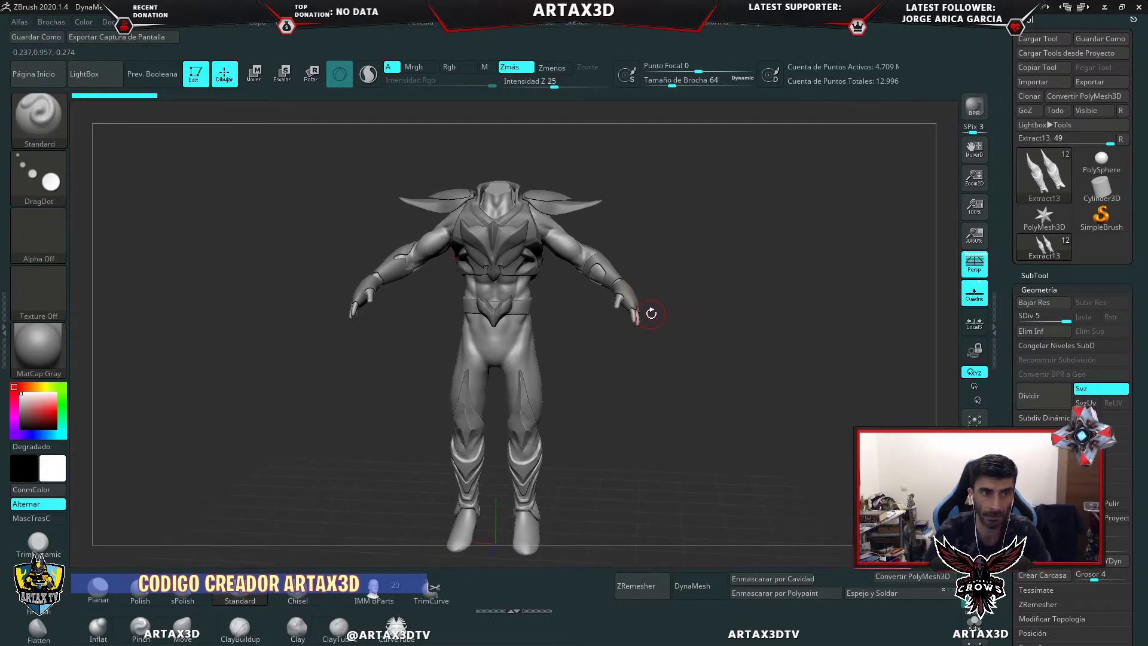
# - Drop the character to 2.5D, clear the canvas with Ctrl+N, and reopen LightBox
pyautogui.click(196, 74)
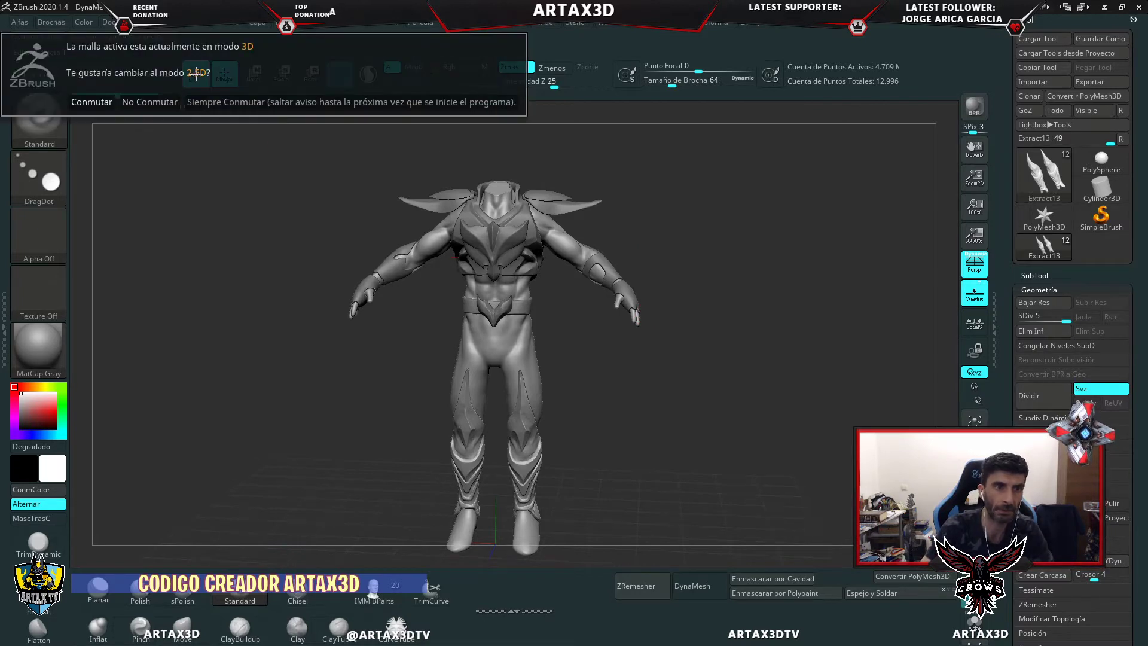
pyautogui.click(91, 102)
pyautogui.hotkey('ctrl', 'n')
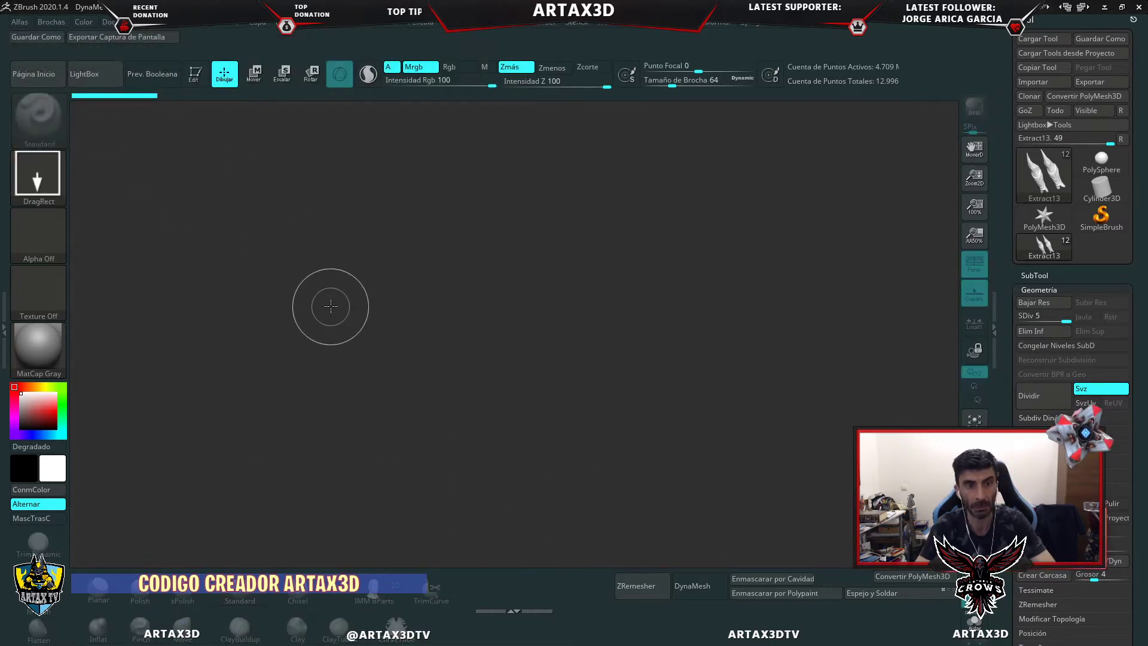
pyautogui.click(93, 75)
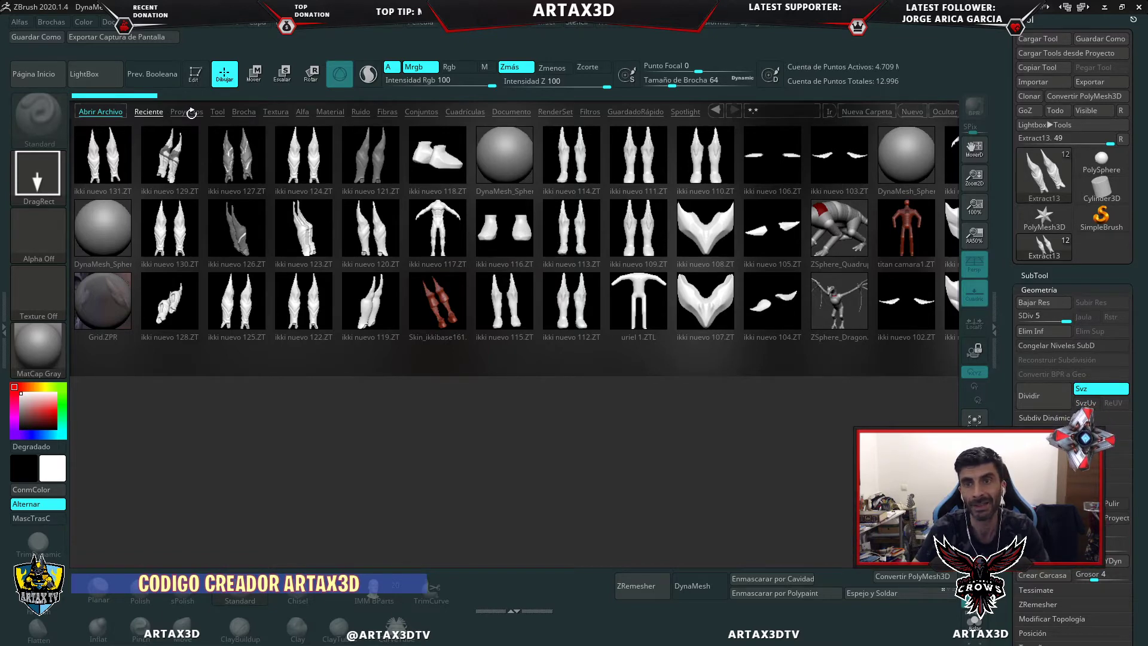
# - Load ZSphere_Quadruped_02 from LightBox's Proyectos > ZSpheres folder
pyautogui.click(187, 111)
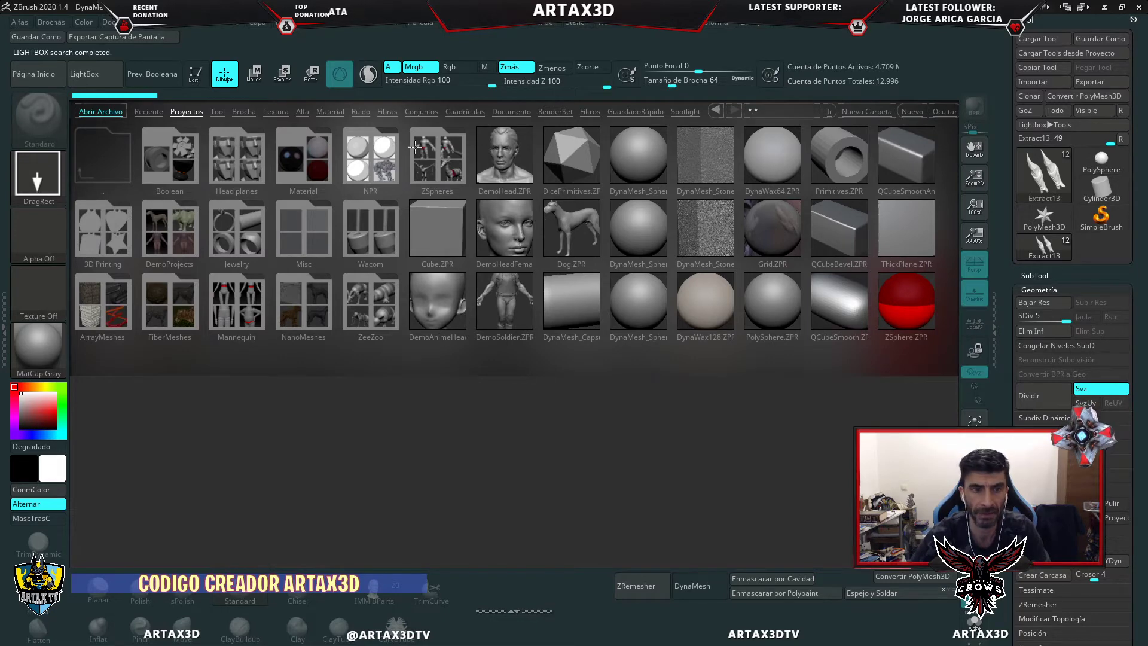
pyautogui.click(444, 159)
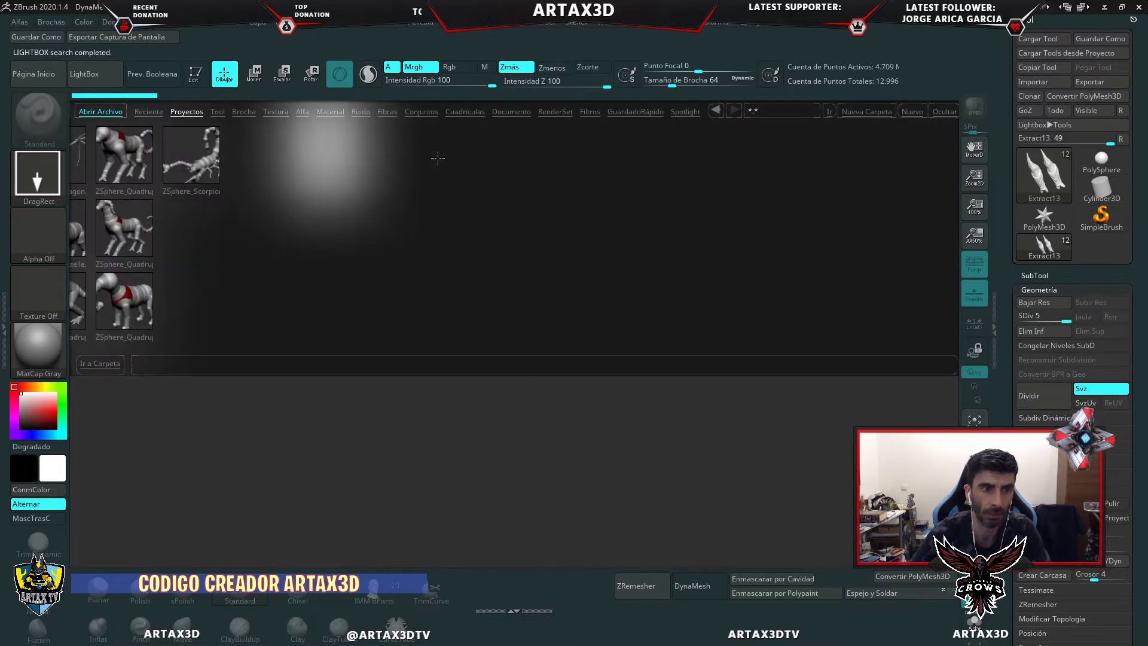
pyautogui.moveTo(309, 255); pyautogui.dragTo(410, 258)
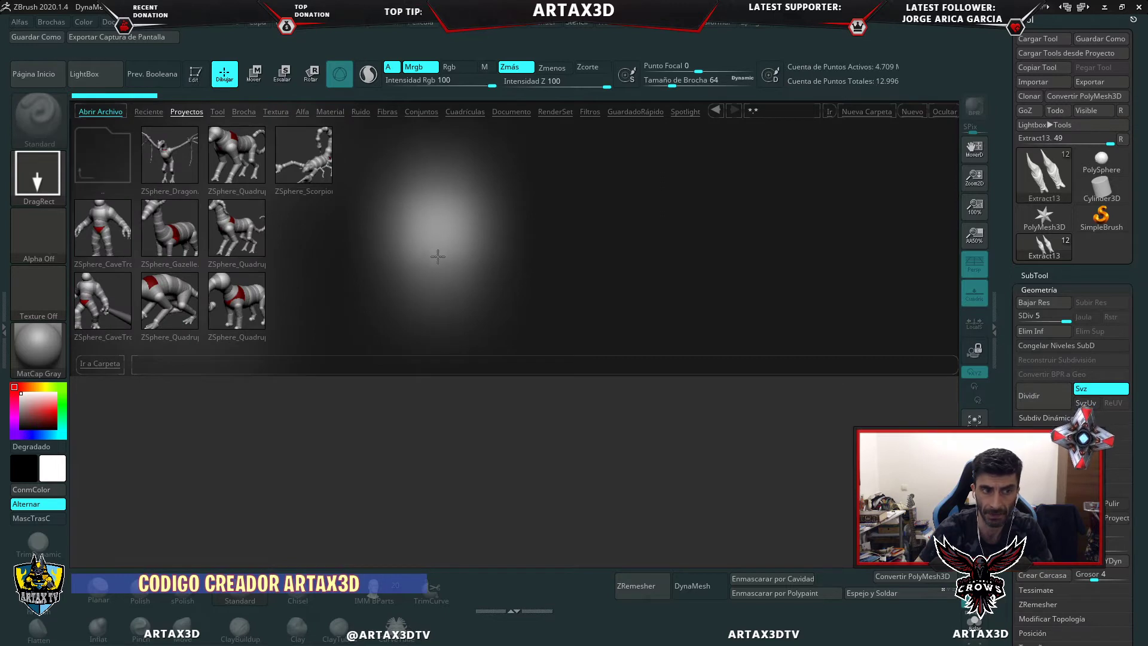
pyautogui.doubleClick(236, 155)
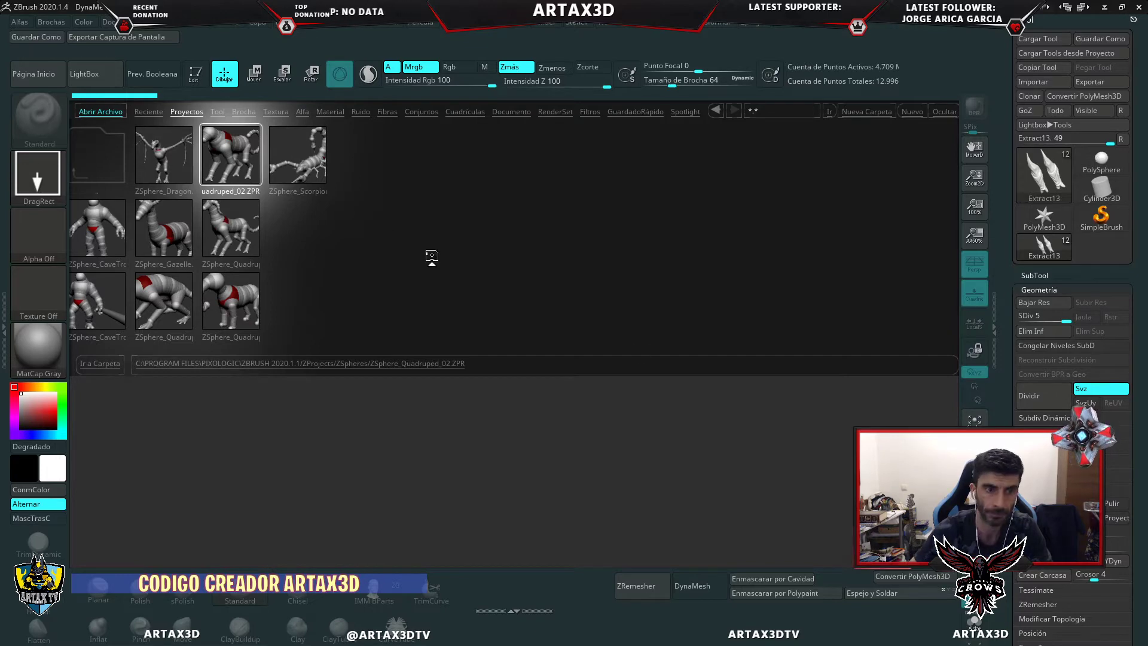
pyautogui.click(108, 78)
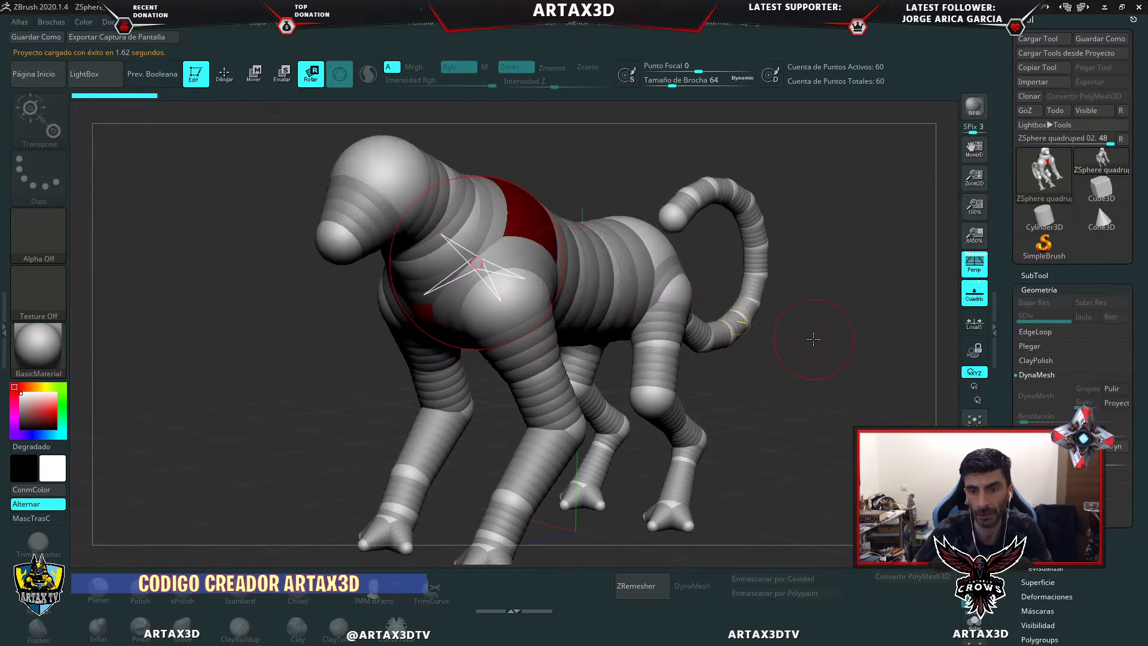
# - Orbit the quadruped rig and toggle the adaptive skin preview on and off with A
pyautogui.moveTo(813, 339)
pyautogui.mouseDown()
pyautogui.moveTo(894, 336)
pyautogui.moveTo(831, 293)
pyautogui.mouseUp()
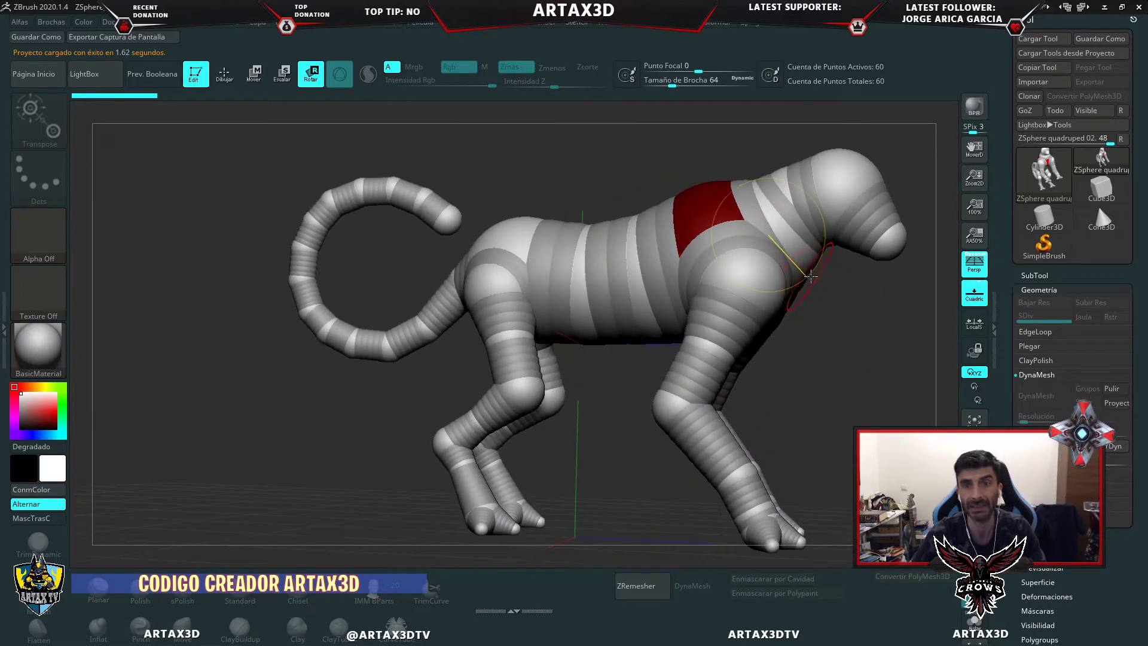
pyautogui.moveTo(878, 374)
pyautogui.mouseDown()
pyautogui.moveTo(770, 361)
pyautogui.moveTo(831, 350)
pyautogui.mouseUp()
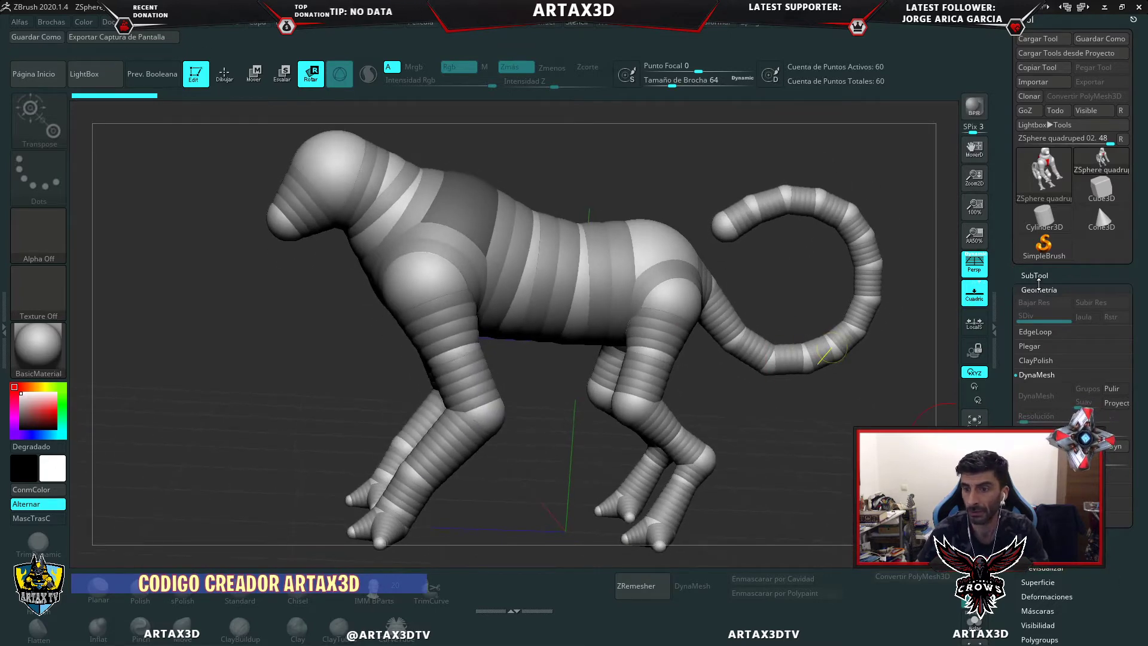
pyautogui.moveTo(814, 430)
pyautogui.mouseDown()
pyautogui.moveTo(855, 420)
pyautogui.moveTo(815, 430)
pyautogui.moveTo(837, 418)
pyautogui.mouseUp()
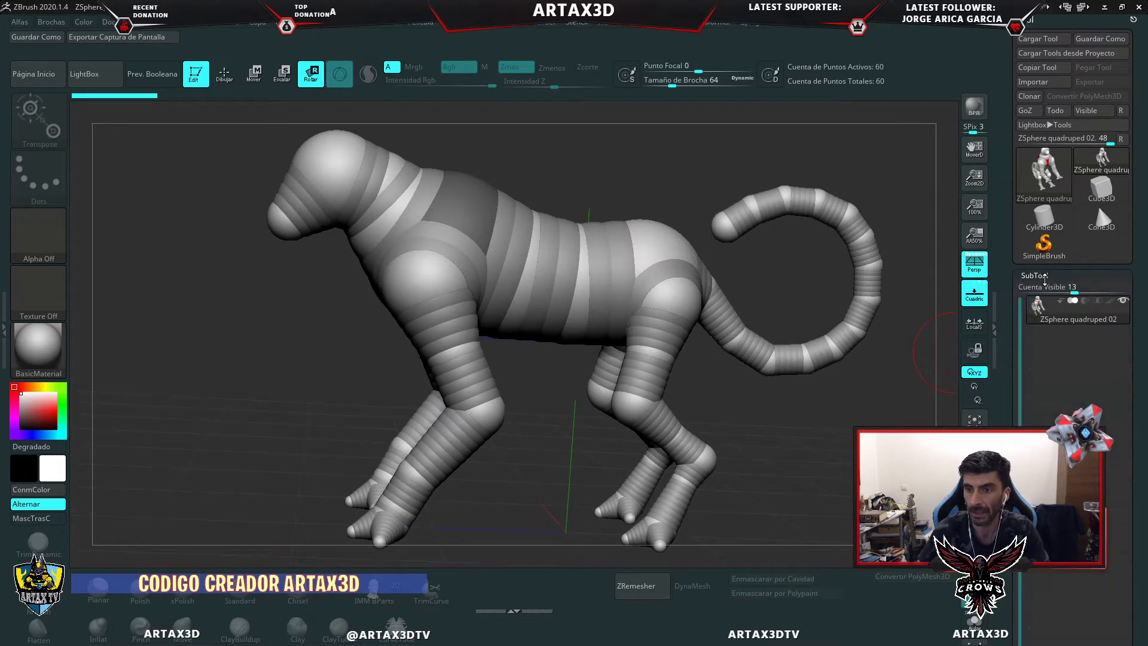
pyautogui.click(1035, 275)
pyautogui.click(1037, 276)
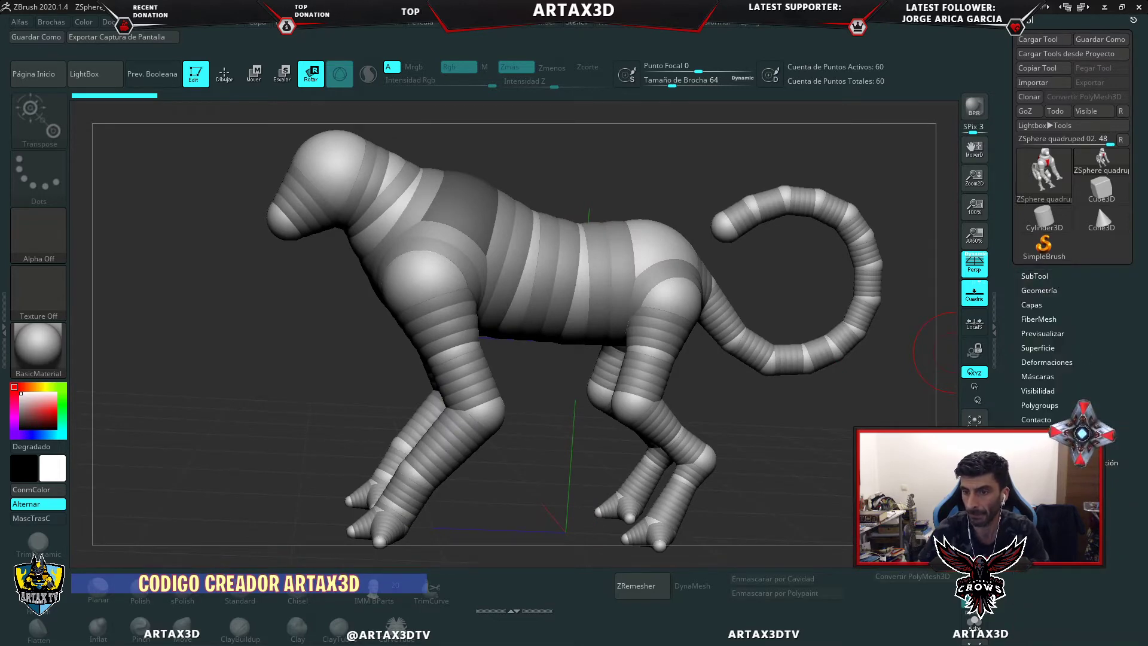
pyautogui.press('a')
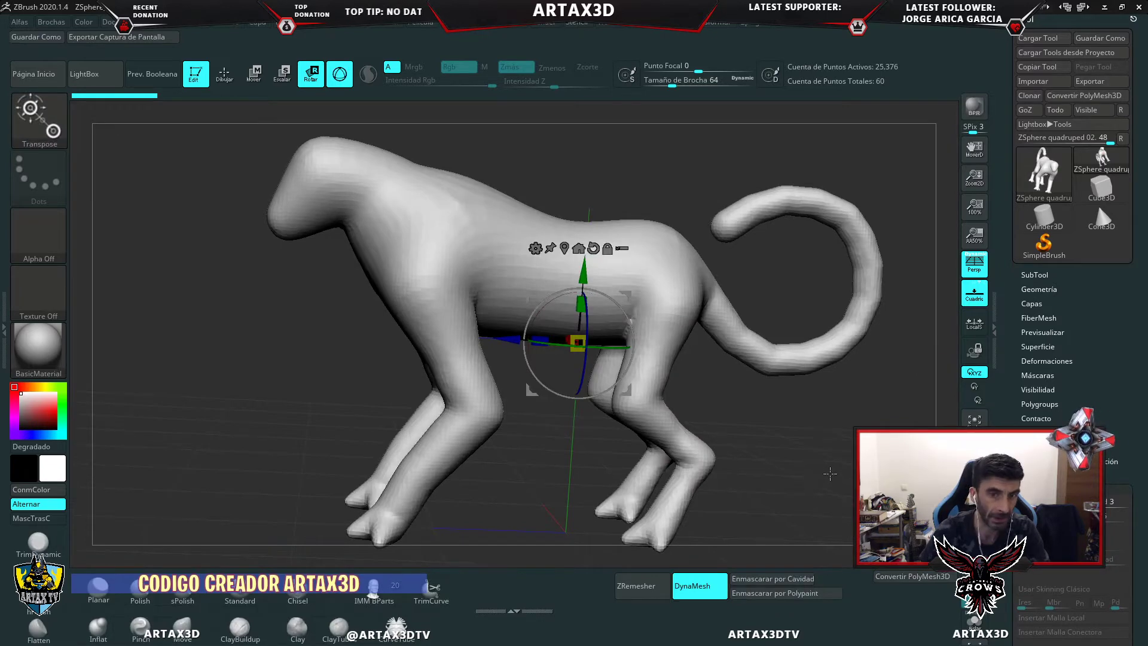
pyautogui.press('a')
pyautogui.moveTo(786, 394)
pyautogui.mouseDown()
pyautogui.moveTo(830, 405)
pyautogui.moveTo(819, 384)
pyautogui.mouseUp()
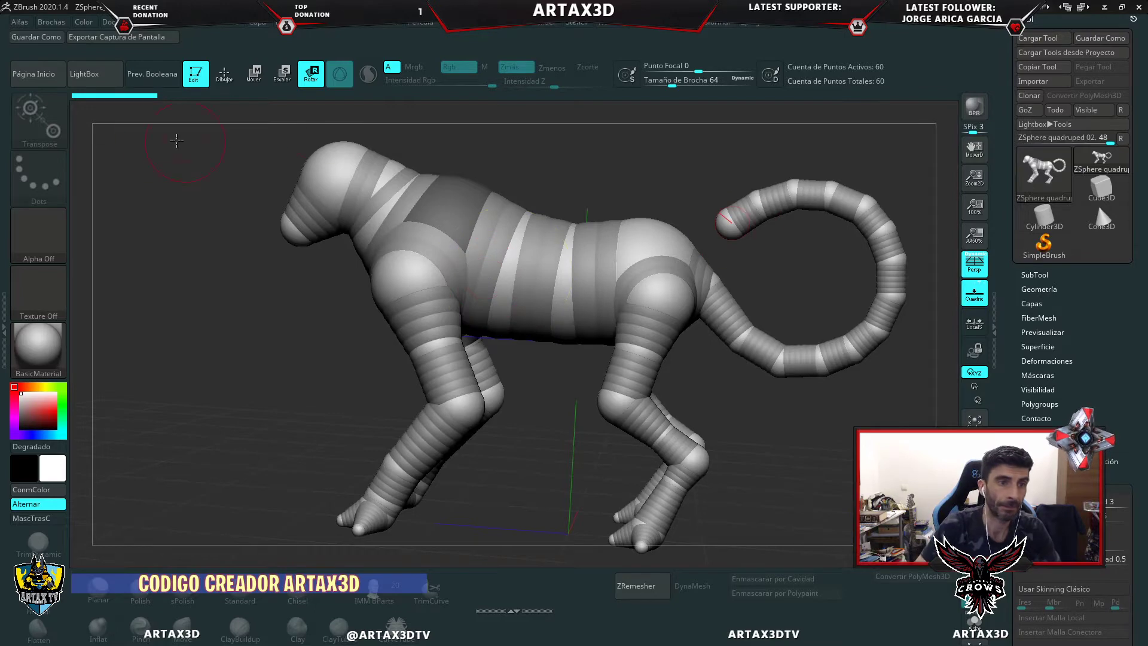
# - Turn Edit off, switch to 2.5D and clear the quadruped with Ctrl+N
pyautogui.click(84, 74)
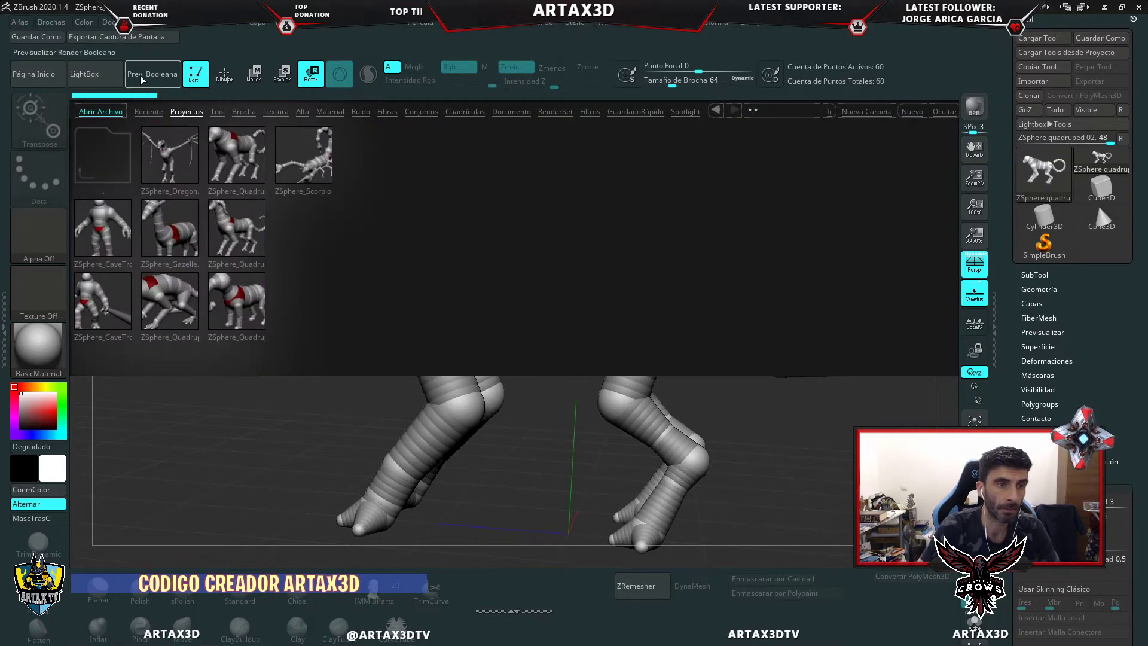
pyautogui.click(94, 74)
pyautogui.click(197, 73)
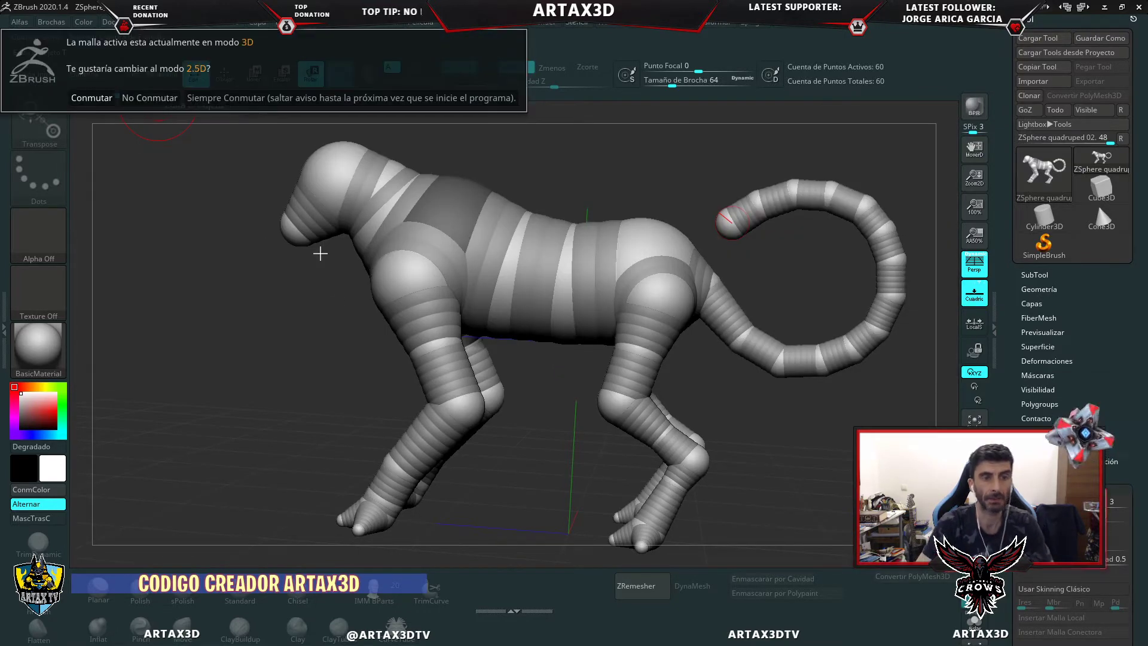
pyautogui.click(92, 97)
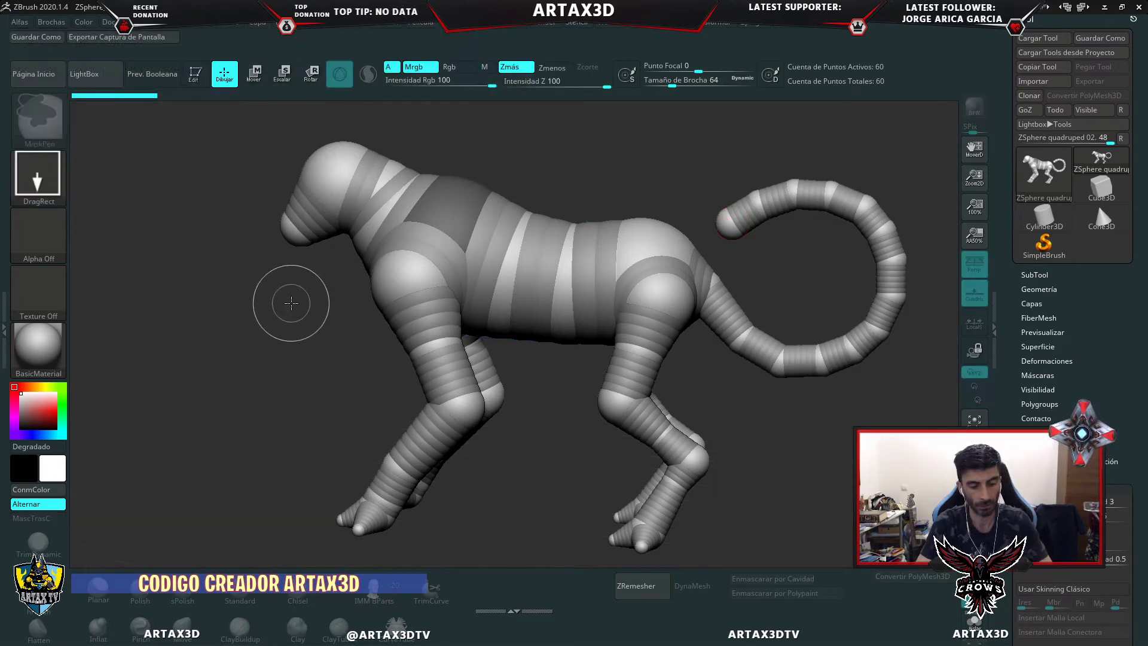
pyautogui.hotkey('ctrl', 'n')
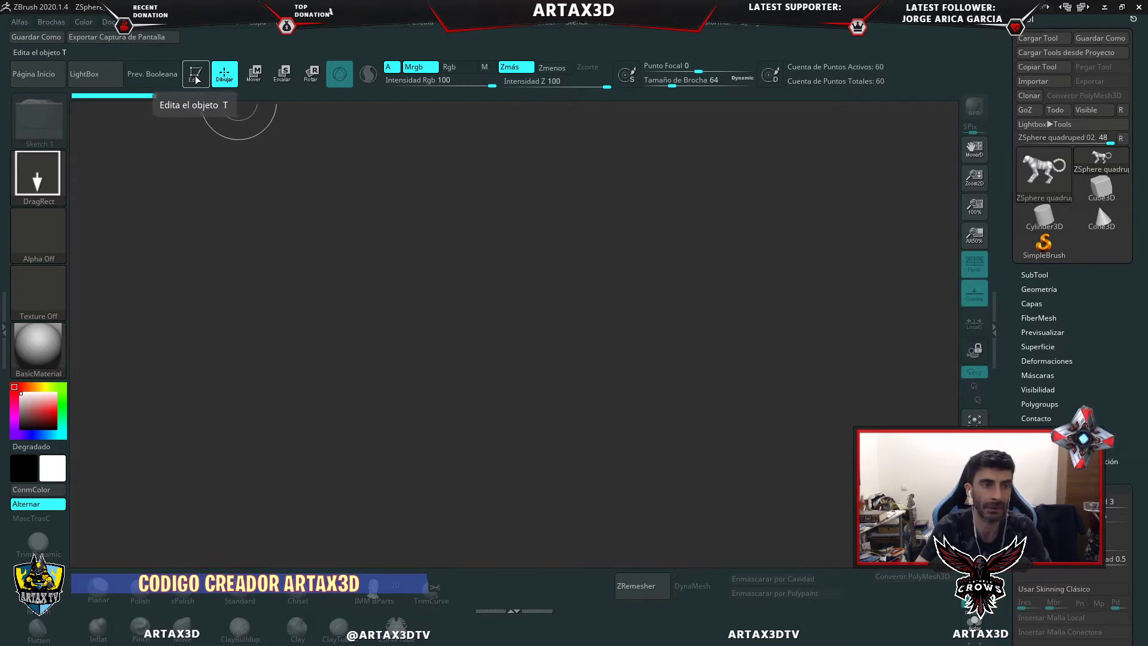
# - Browse LightBox Proyectos into the Head planes folder and return to the top-level projects
pyautogui.click(96, 74)
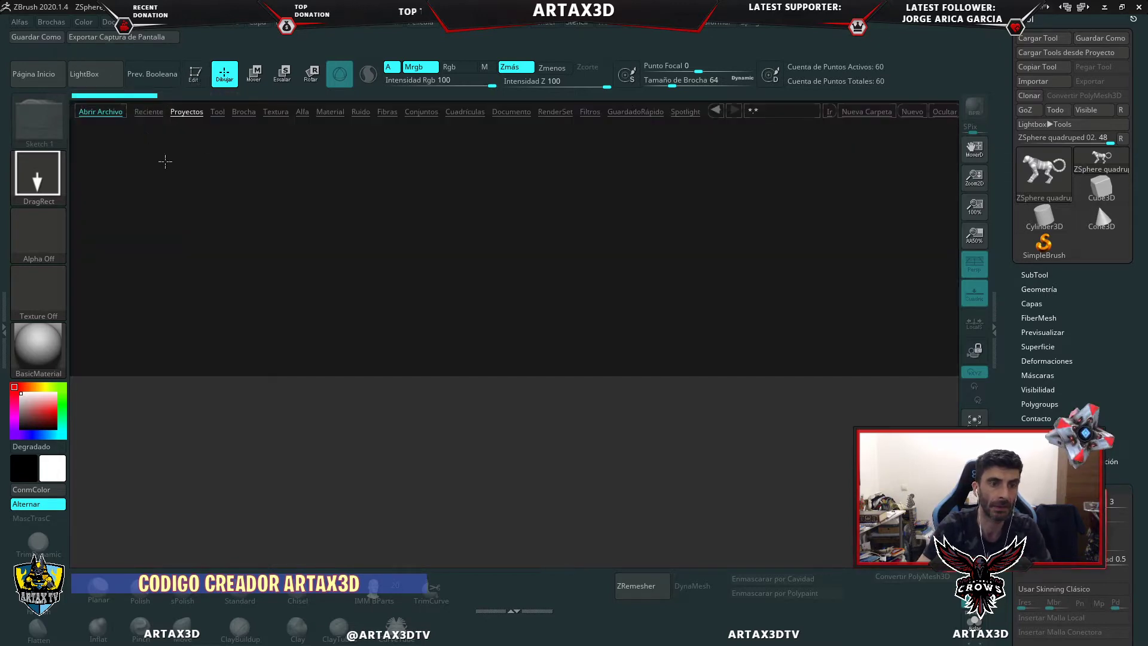
pyautogui.click(173, 113)
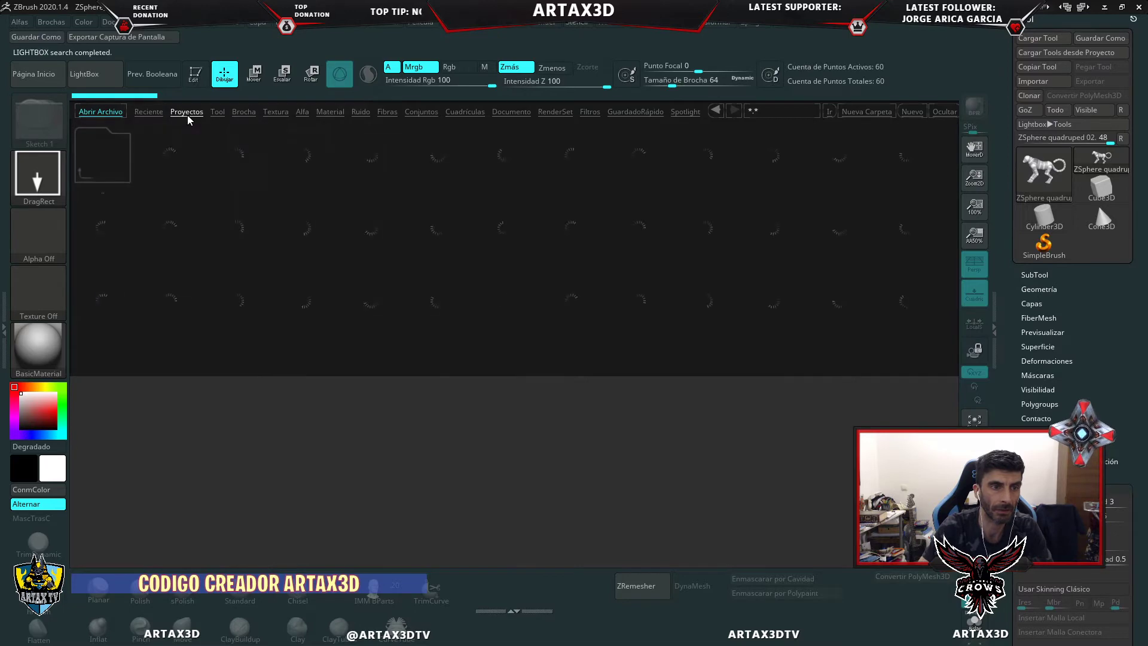
pyautogui.doubleClick(237, 170)
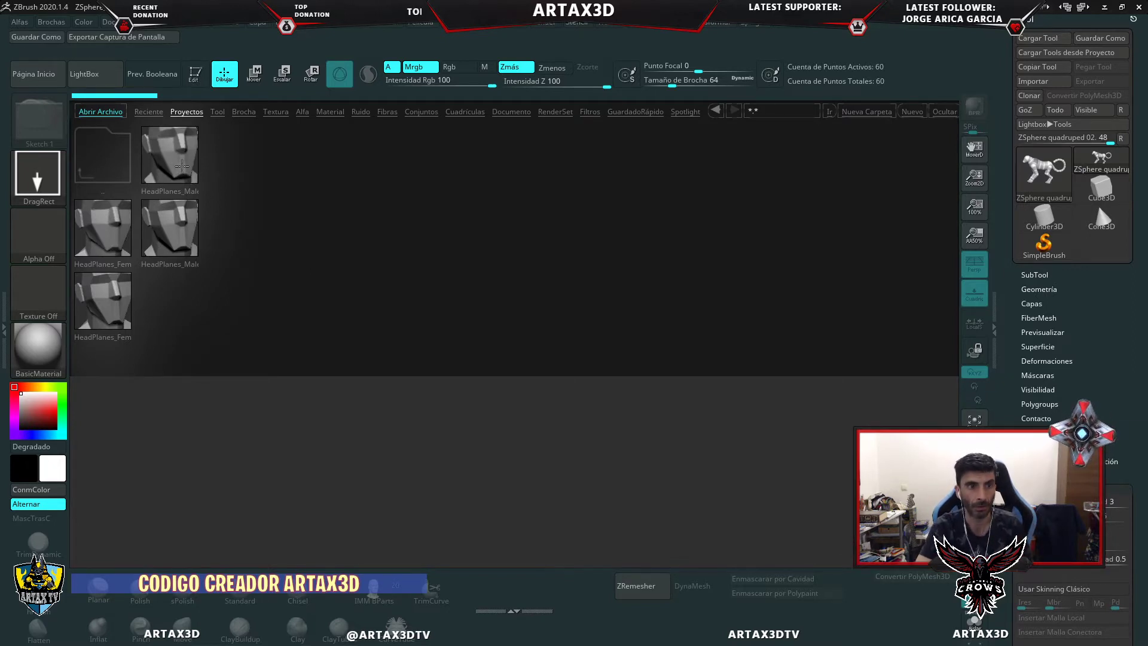
pyautogui.click(178, 158)
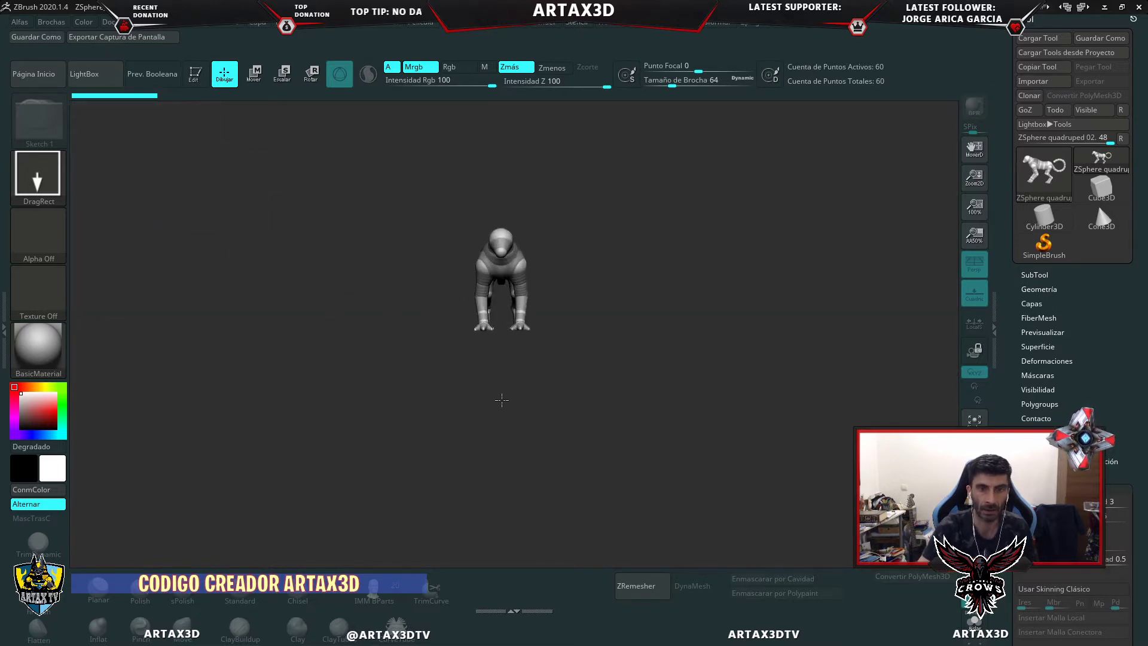
pyautogui.press('ctrl')
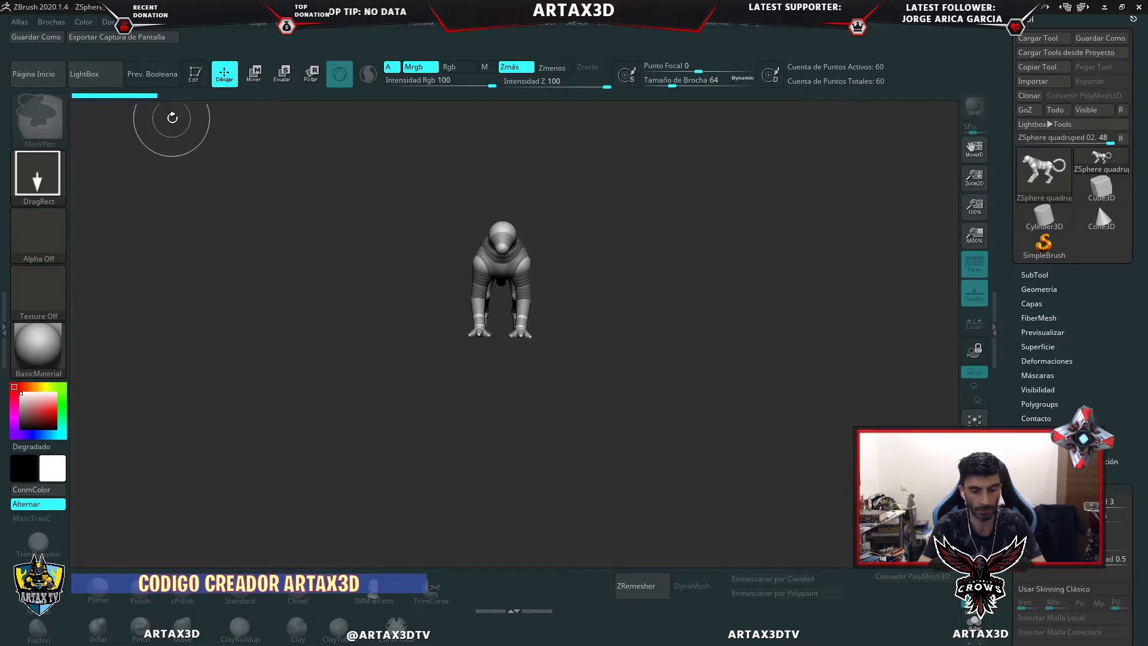
pyautogui.click(87, 74)
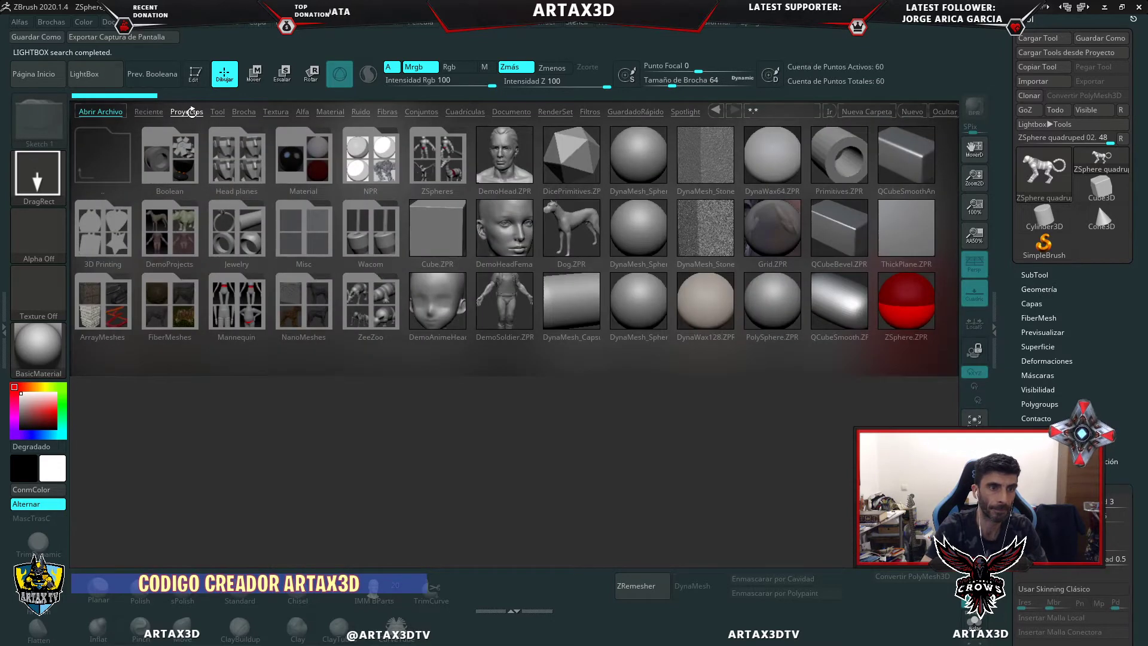
# - Load HeadPlanes_Male and orbit the head to inspect it from several angles
pyautogui.click(237, 170)
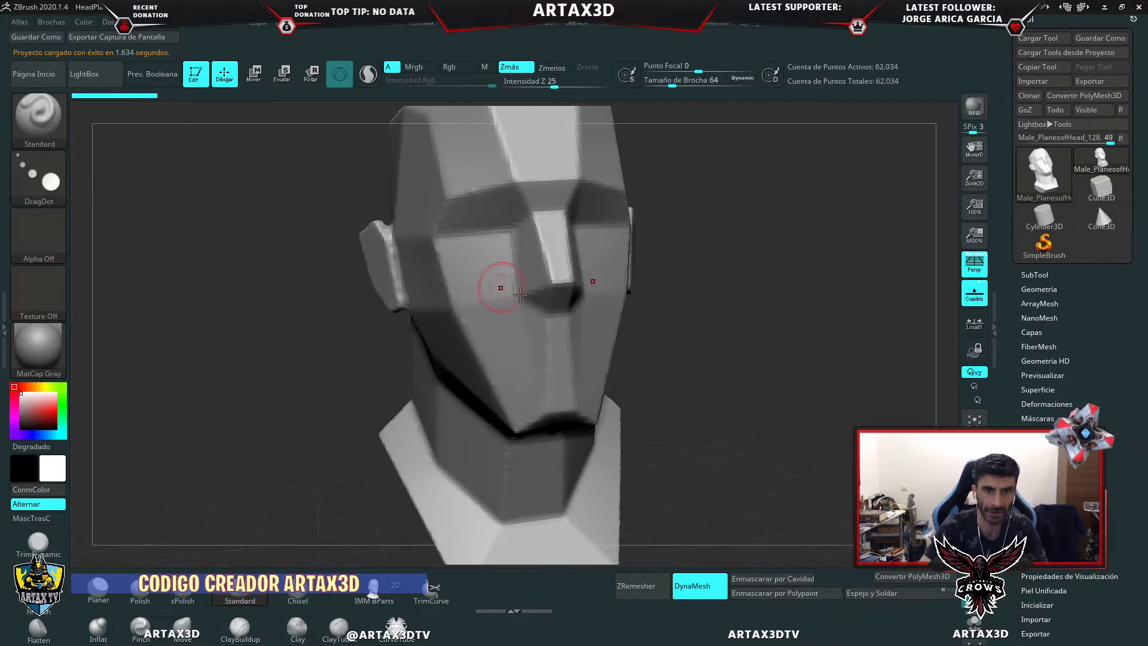
pyautogui.moveTo(687, 341); pyautogui.dragTo(741, 337)
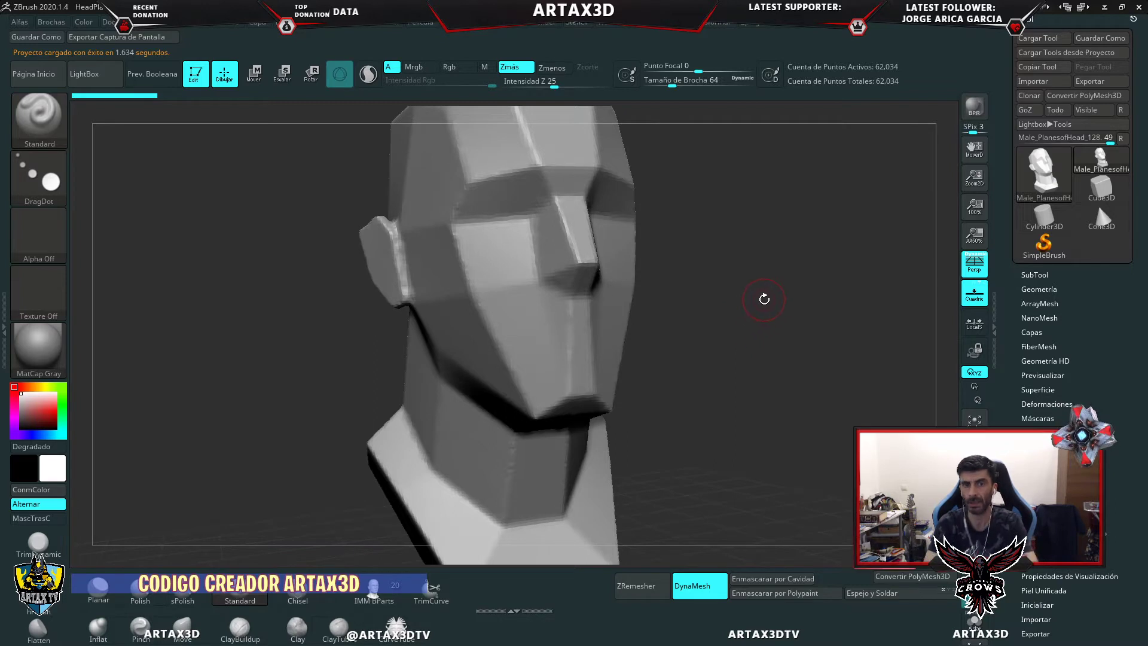
pyautogui.moveTo(763, 299)
pyautogui.mouseDown()
pyautogui.moveTo(746, 322)
pyautogui.moveTo(765, 300)
pyautogui.mouseUp()
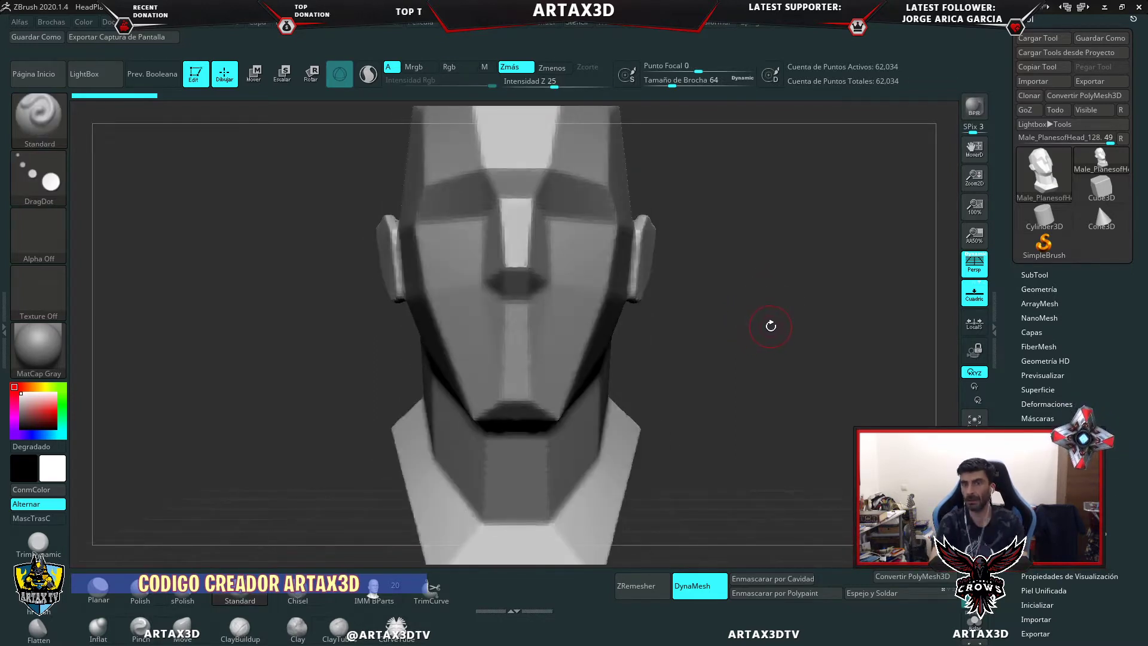
pyautogui.moveTo(773, 343)
pyautogui.mouseDown()
pyautogui.moveTo(733, 346)
pyautogui.moveTo(784, 346)
pyautogui.moveTo(801, 299)
pyautogui.moveTo(825, 299)
pyautogui.moveTo(772, 318)
pyautogui.moveTo(795, 293)
pyautogui.mouseUp()
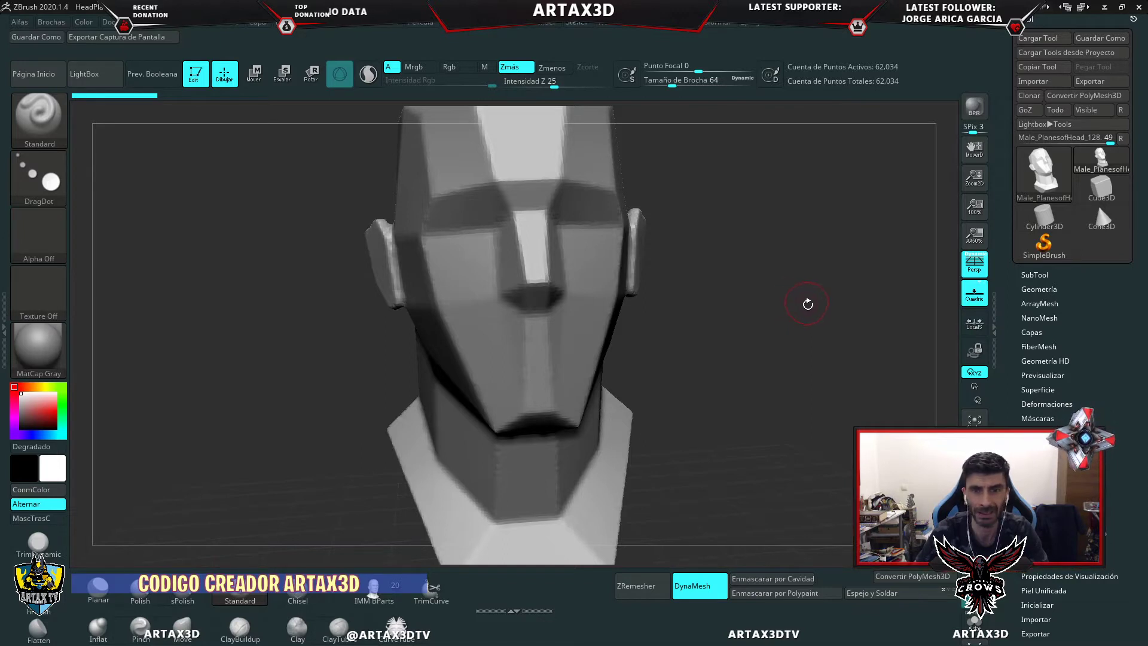
pyautogui.moveTo(807, 304)
pyautogui.mouseDown()
pyautogui.moveTo(810, 320)
pyautogui.moveTo(821, 305)
pyautogui.mouseUp()
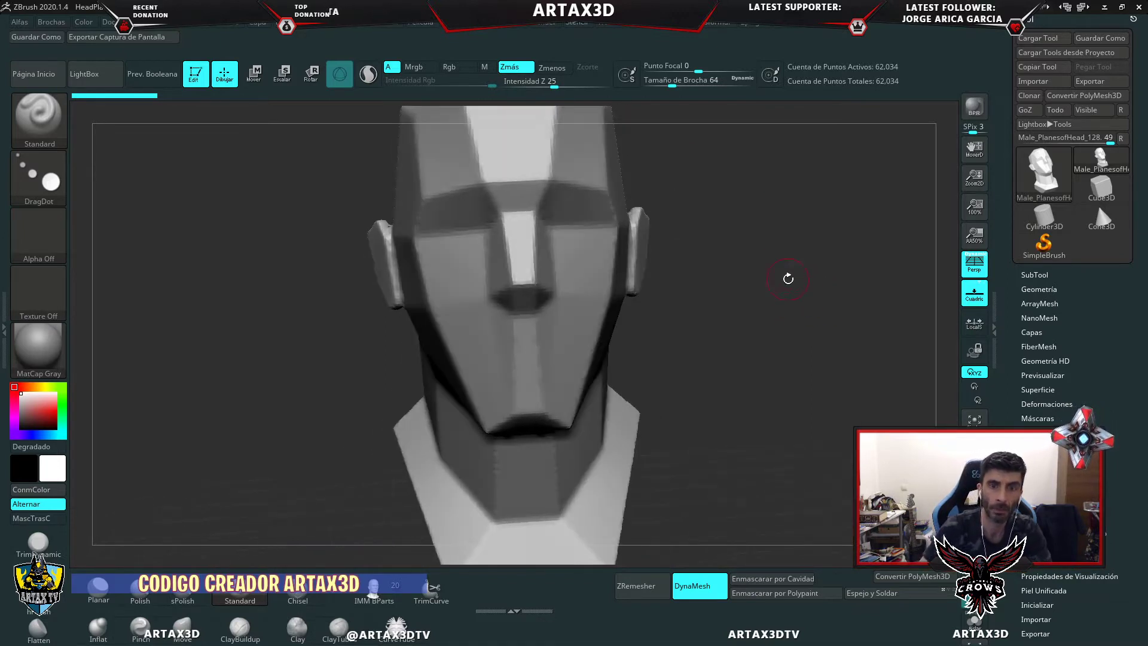
# - Turn Edit off, switch to 2.5D and clear the head with Ctrl+N
pyautogui.click(194, 74)
pyautogui.click(108, 95)
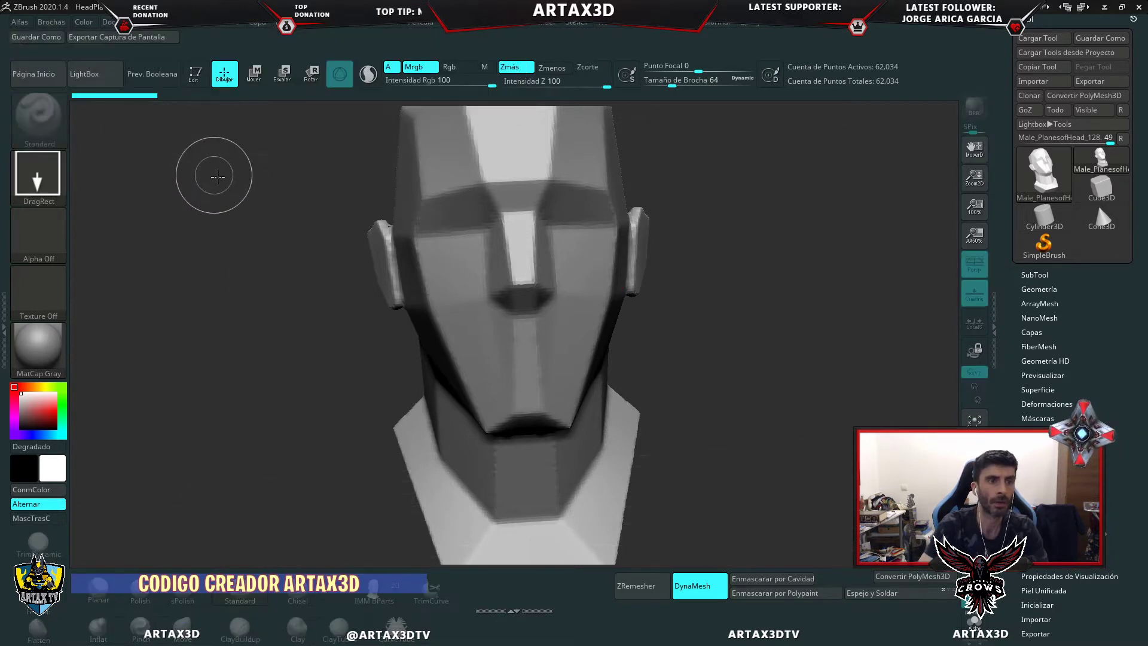
pyautogui.hotkey('ctrl', 'n')
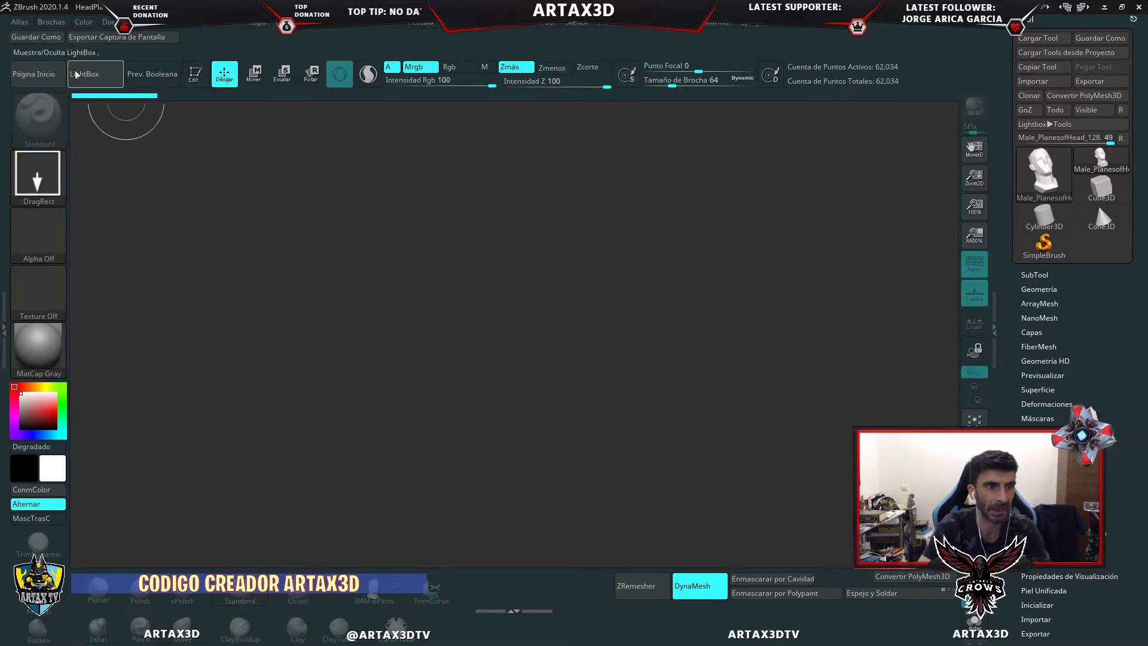
# - Load Dog.ZPR from LightBox Proyectos and orbit it to view rear, sides and front
pyautogui.click(95, 74)
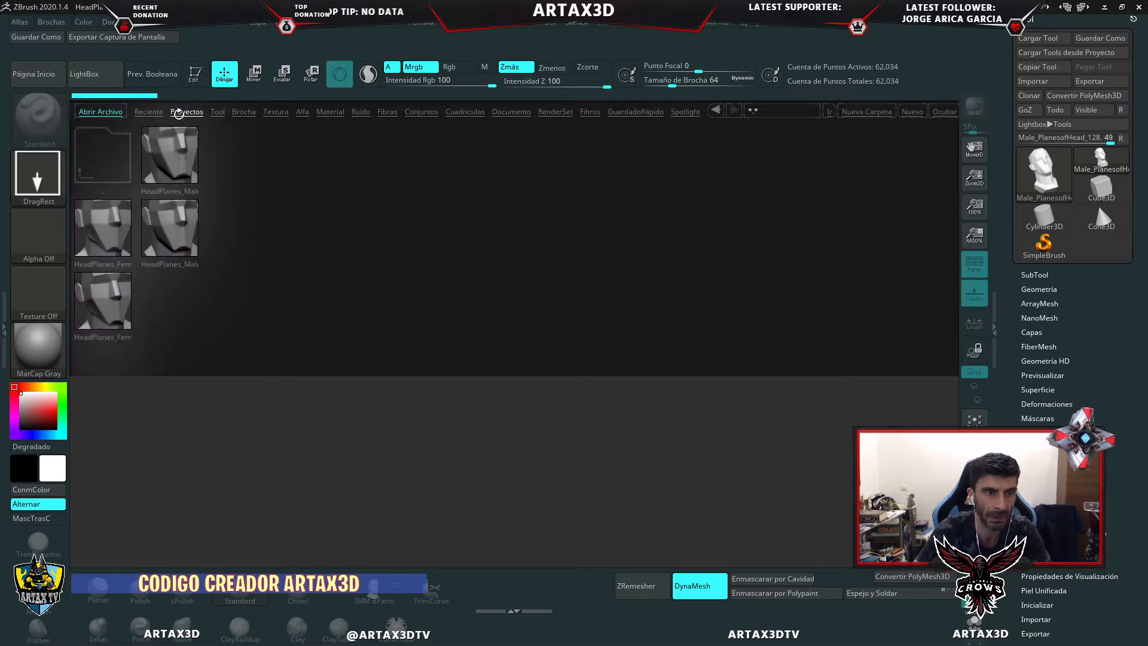
pyautogui.click(178, 113)
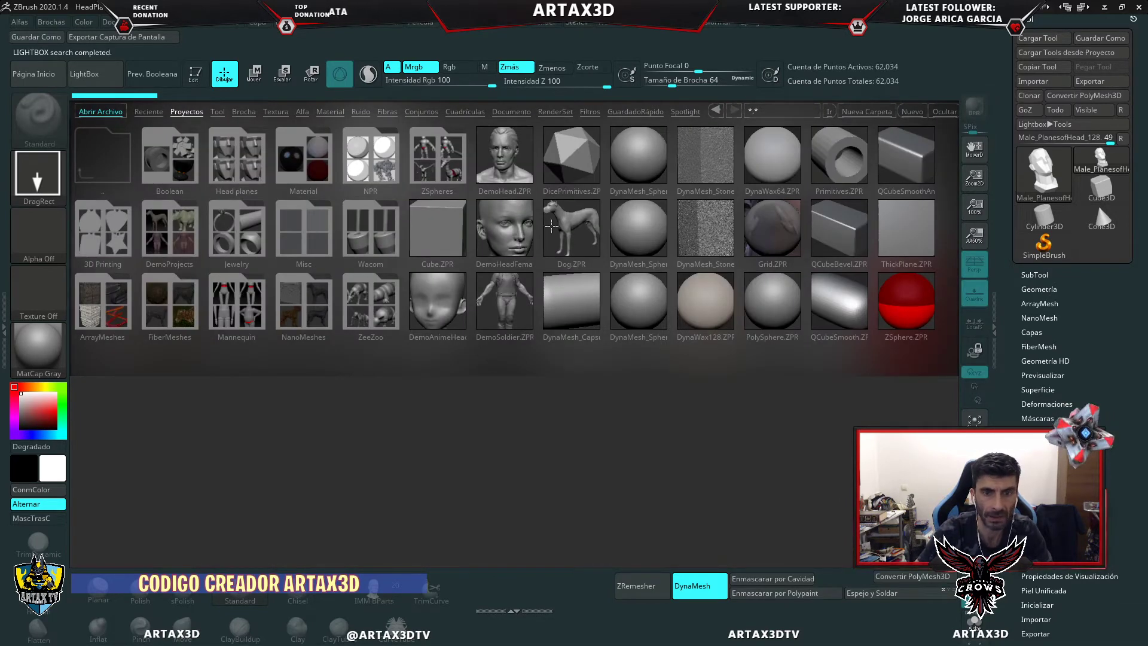
pyautogui.doubleClick(571, 230)
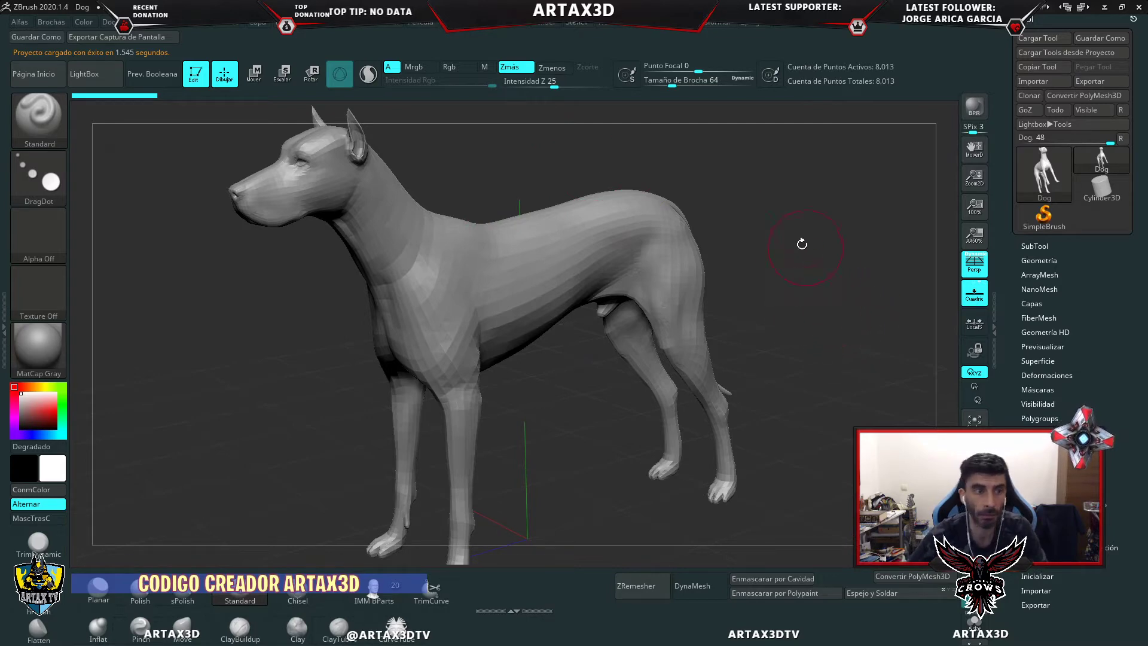
pyautogui.moveTo(835, 325)
pyautogui.mouseDown()
pyautogui.moveTo(764, 311)
pyautogui.moveTo(726, 331)
pyautogui.moveTo(738, 367)
pyautogui.moveTo(807, 320)
pyautogui.moveTo(863, 303)
pyautogui.moveTo(837, 305)
pyautogui.mouseUp()
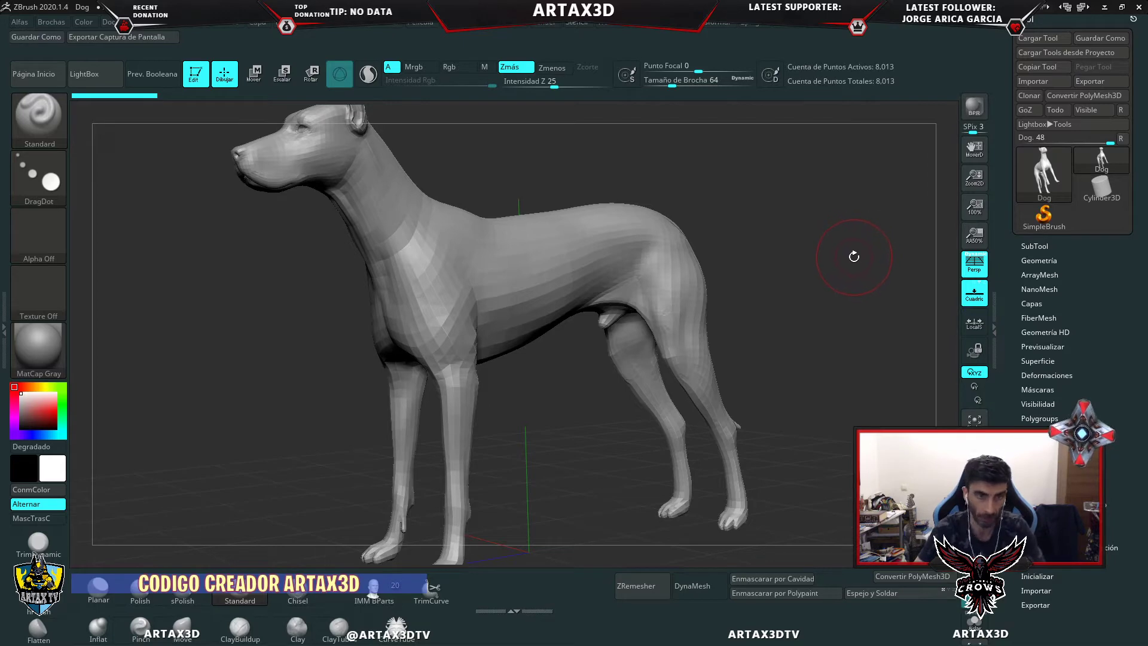
pyautogui.moveTo(857, 261); pyautogui.dragTo(884, 256)
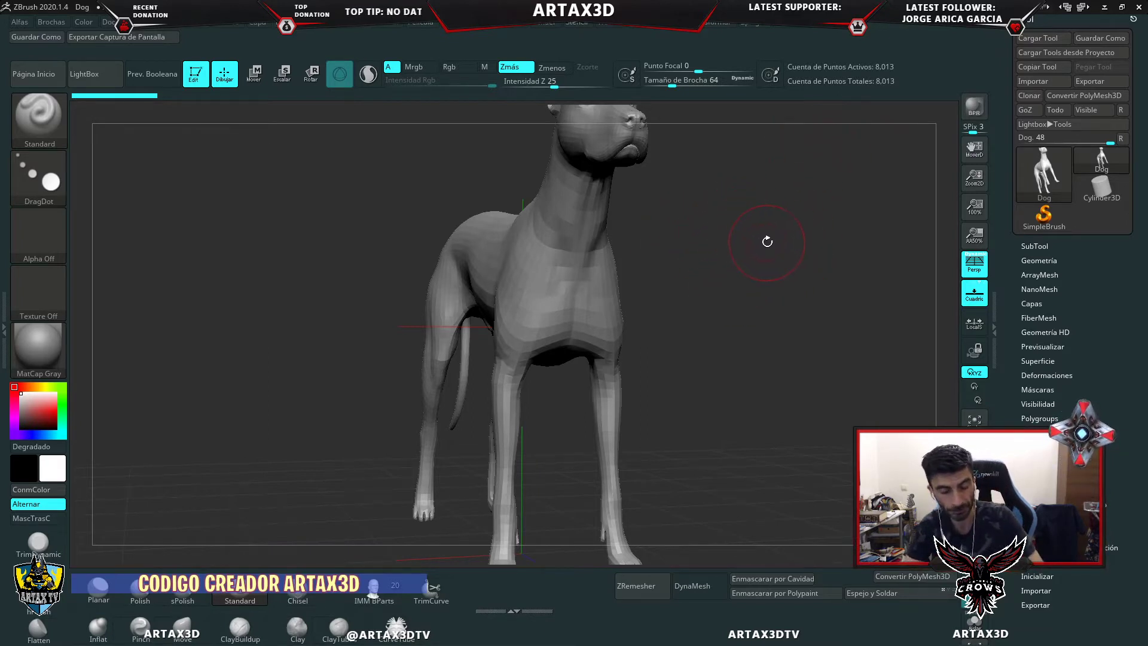
pyautogui.moveTo(789, 288); pyautogui.dragTo(773, 273)
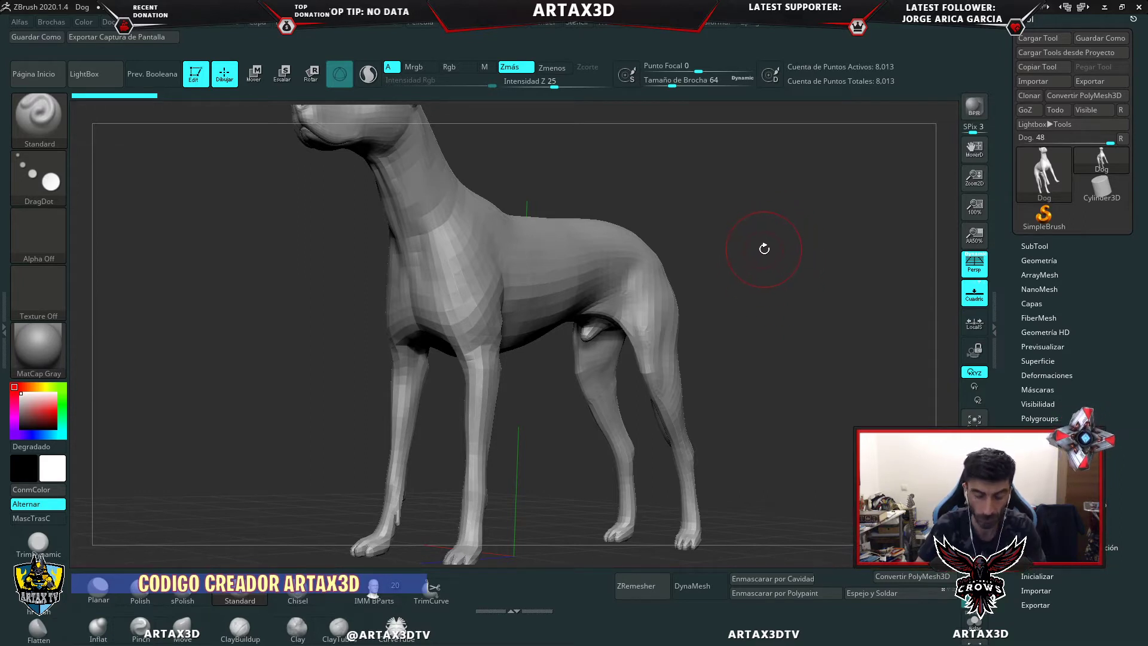
pyautogui.moveTo(771, 285); pyautogui.dragTo(818, 287)
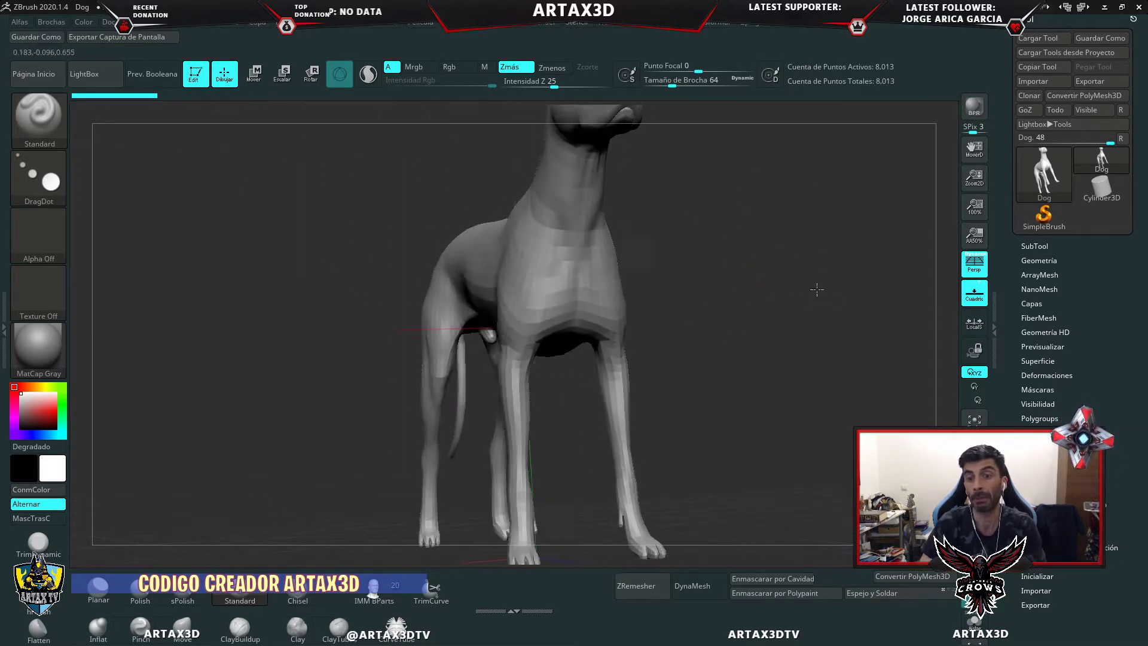
# - Turn Edit off, switch to 2.5D and clear the dog with Ctrl+N
pyautogui.click(180, 73)
pyautogui.click(105, 101)
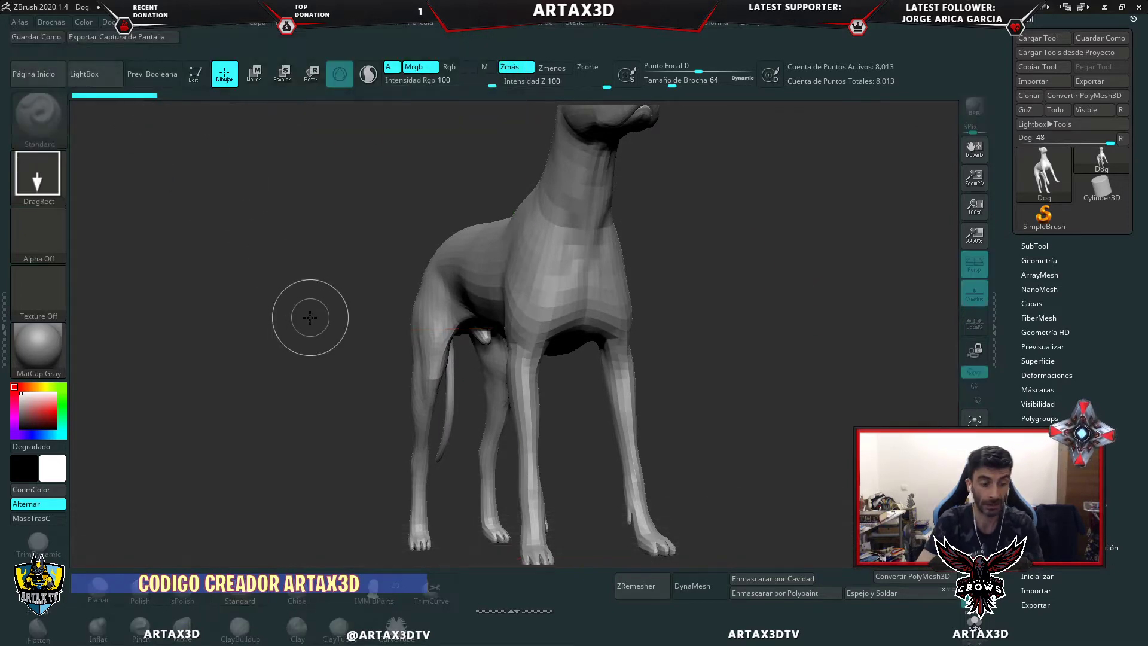
pyautogui.hotkey('ctrl', 'n')
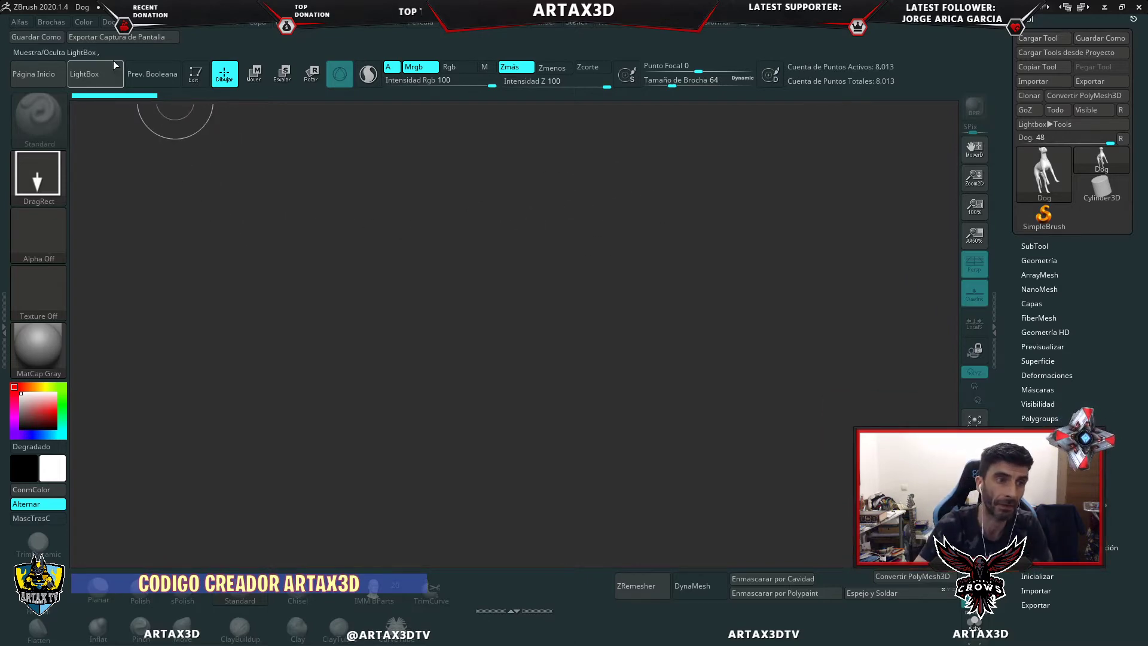
# - Load DemoHead.ZTL from LightBox's Tool section
pyautogui.click(97, 70)
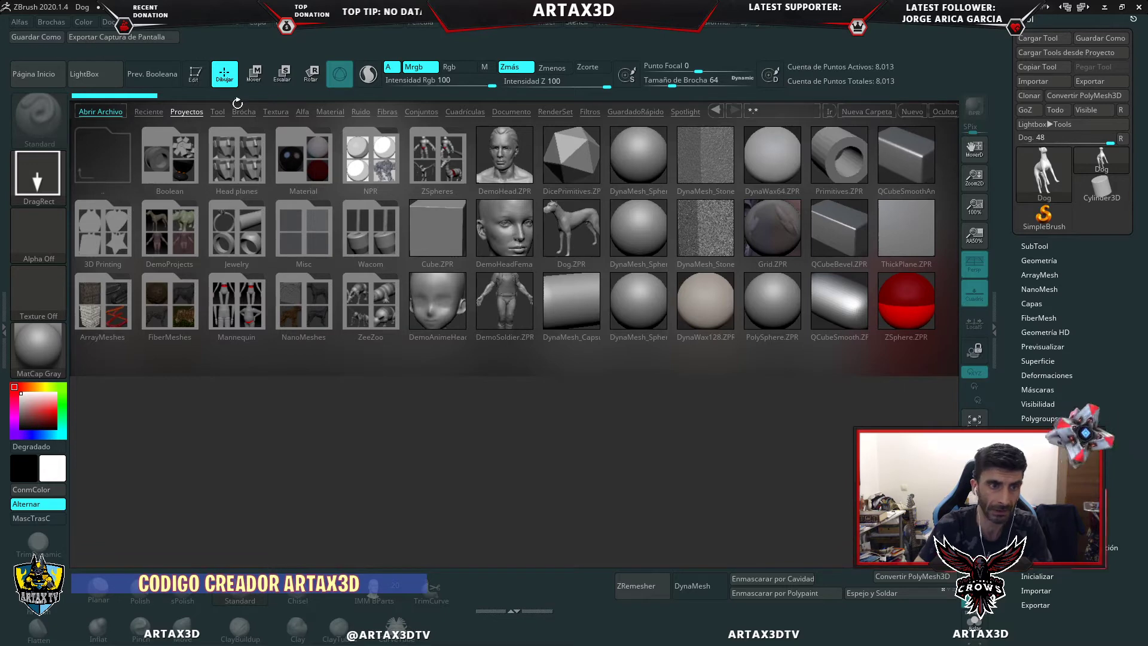
pyautogui.click(218, 111)
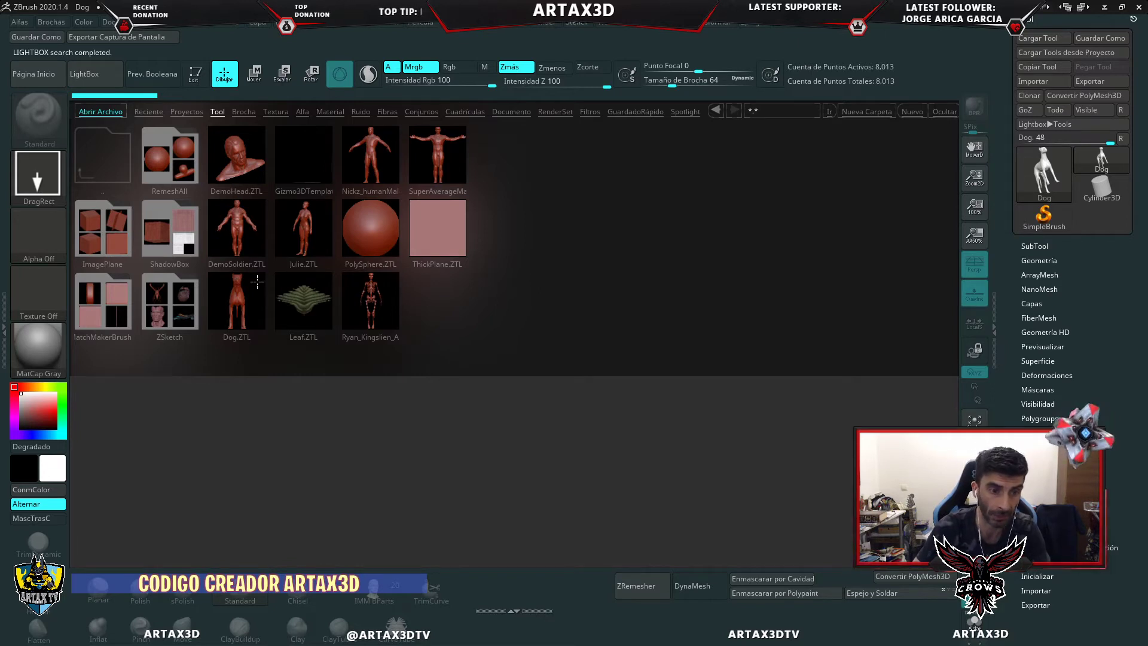
pyautogui.doubleClick(239, 159)
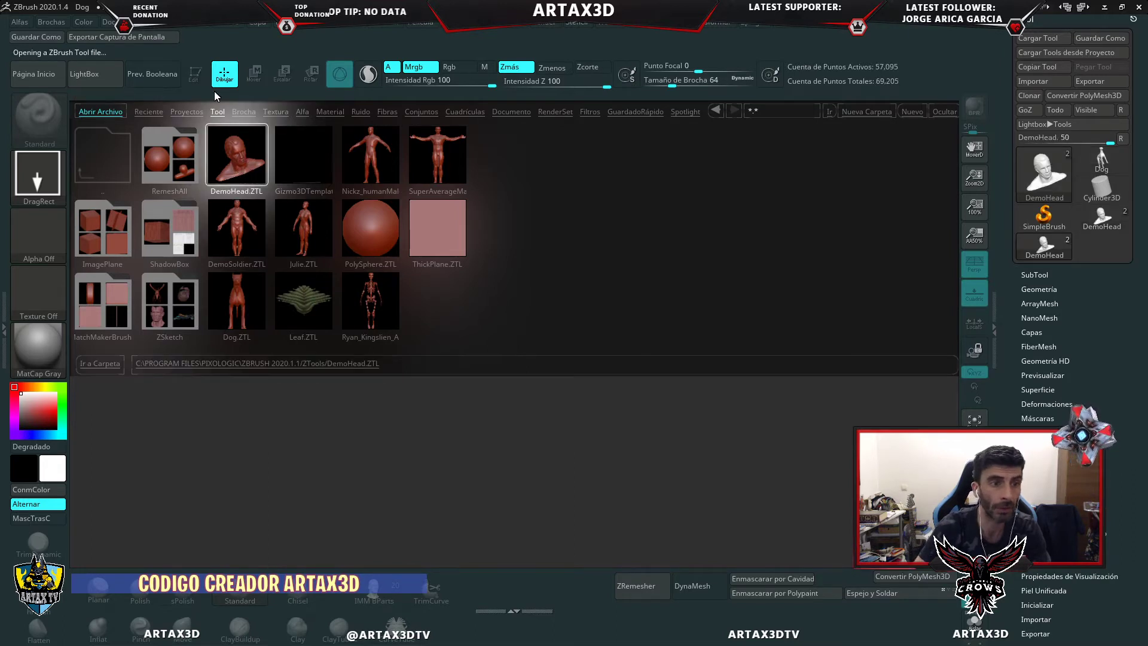
# - Draw the DemoHead bust at the canvas centre and make it editable with T
pyautogui.click(83, 74)
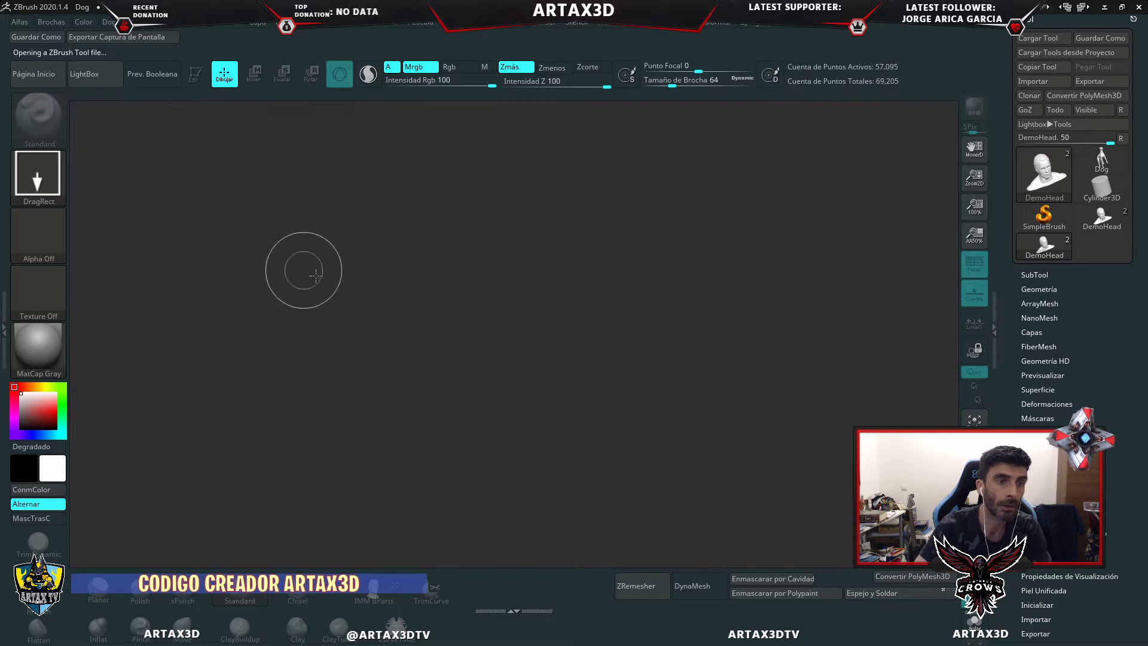
pyautogui.moveTo(505, 283); pyautogui.dragTo(502, 477)
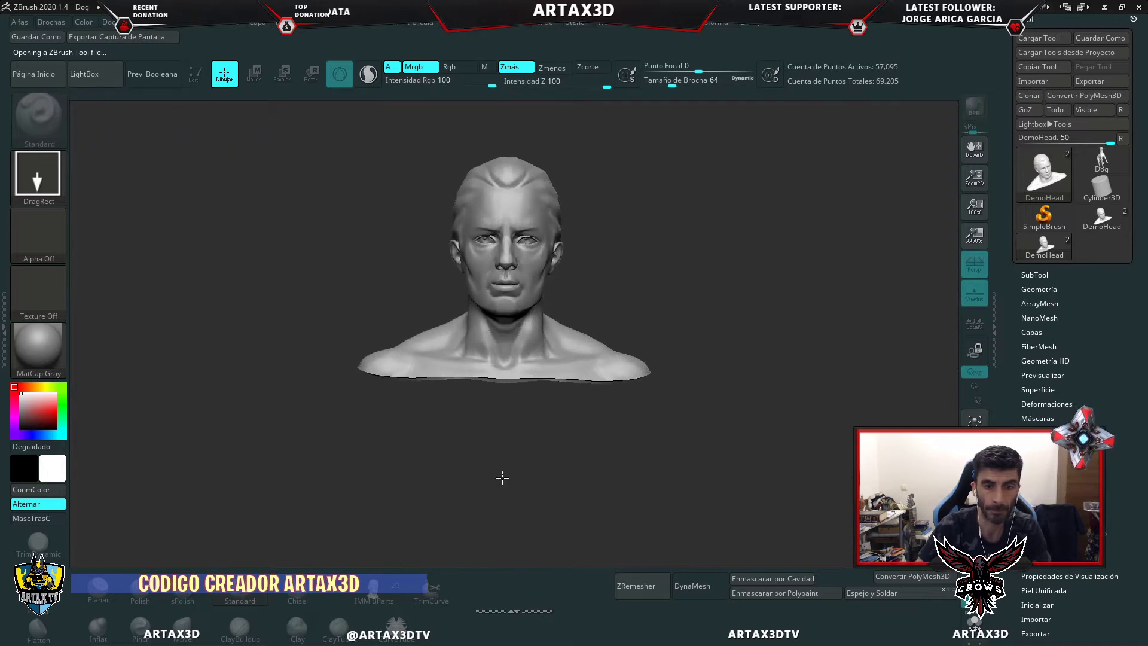
pyautogui.press('t')
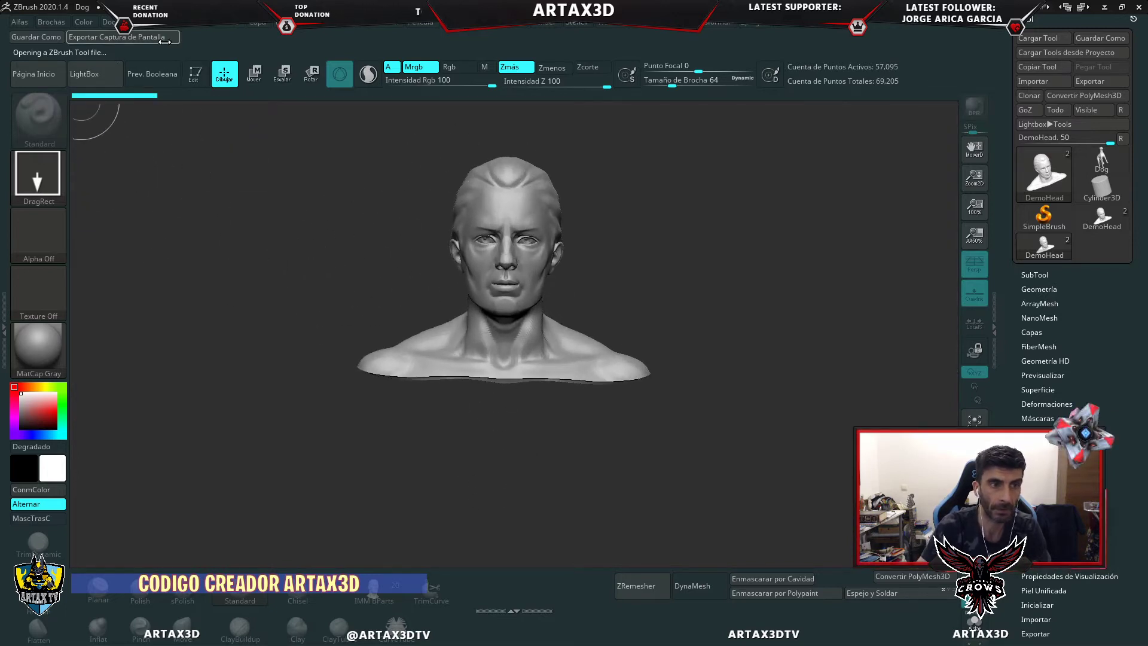
# - Dock the Tool palette in the right tray, re-enable Edit and rotate the head
pyautogui.click(677, 24)
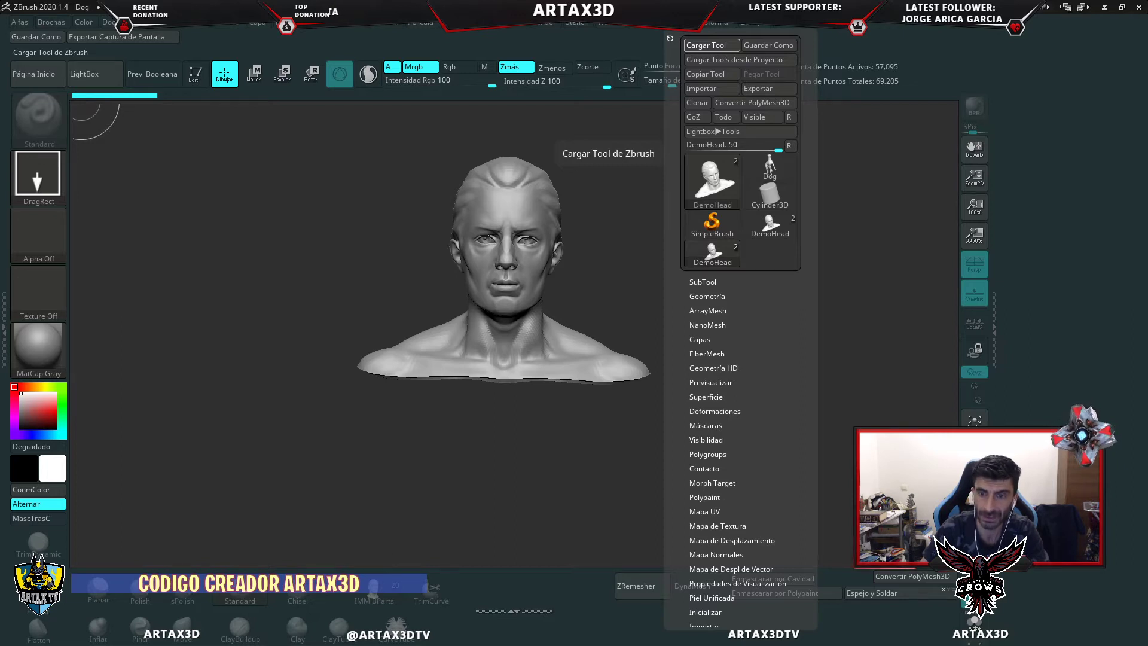
pyautogui.click(670, 39)
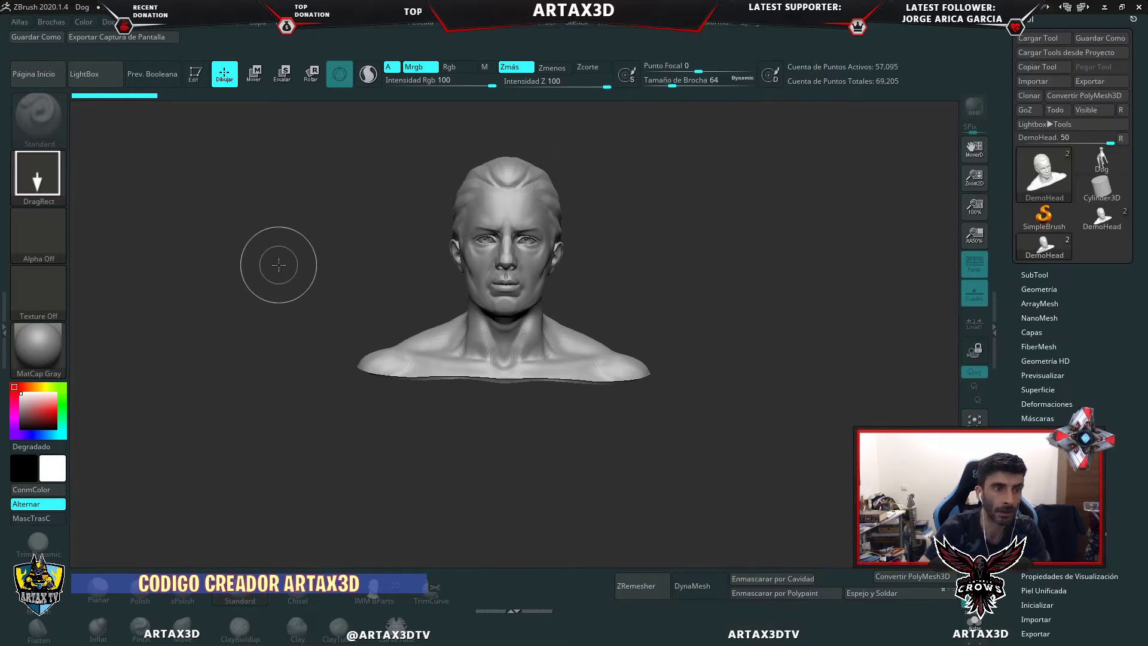
pyautogui.click(195, 73)
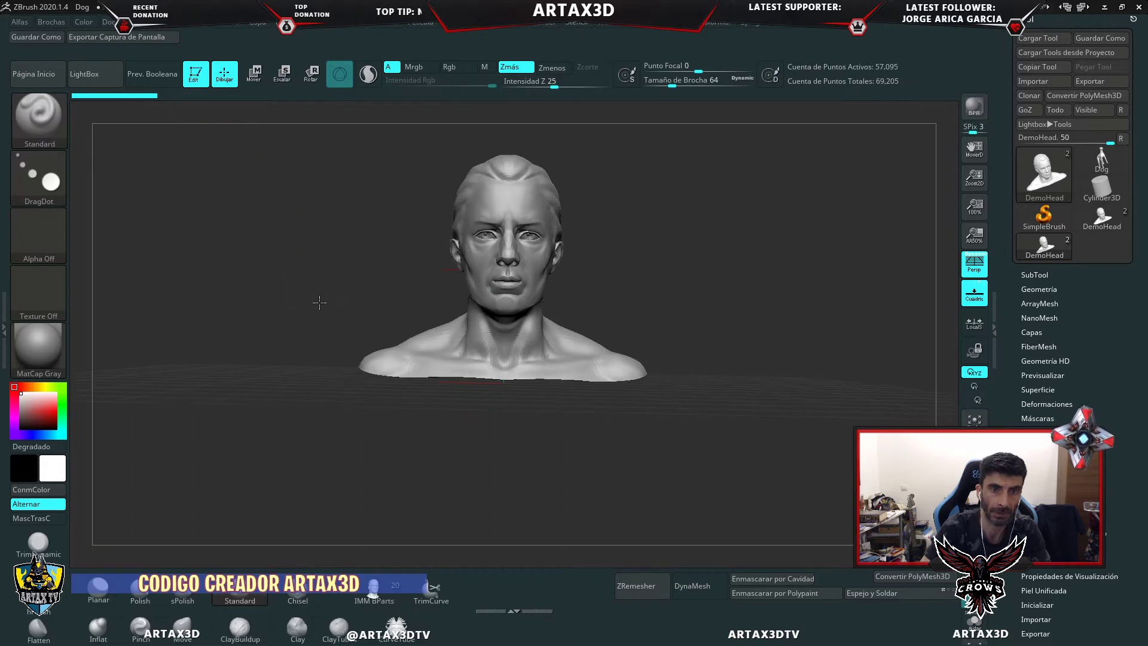
pyautogui.moveTo(320, 303)
pyautogui.mouseDown()
pyautogui.moveTo(421, 311)
pyautogui.moveTo(346, 340)
pyautogui.moveTo(305, 269)
pyautogui.moveTo(410, 307)
pyautogui.moveTo(512, 320)
pyautogui.moveTo(454, 366)
pyautogui.moveTo(315, 294)
pyautogui.moveTo(333, 359)
pyautogui.moveTo(410, 281)
pyautogui.moveTo(326, 308)
pyautogui.mouseUp()
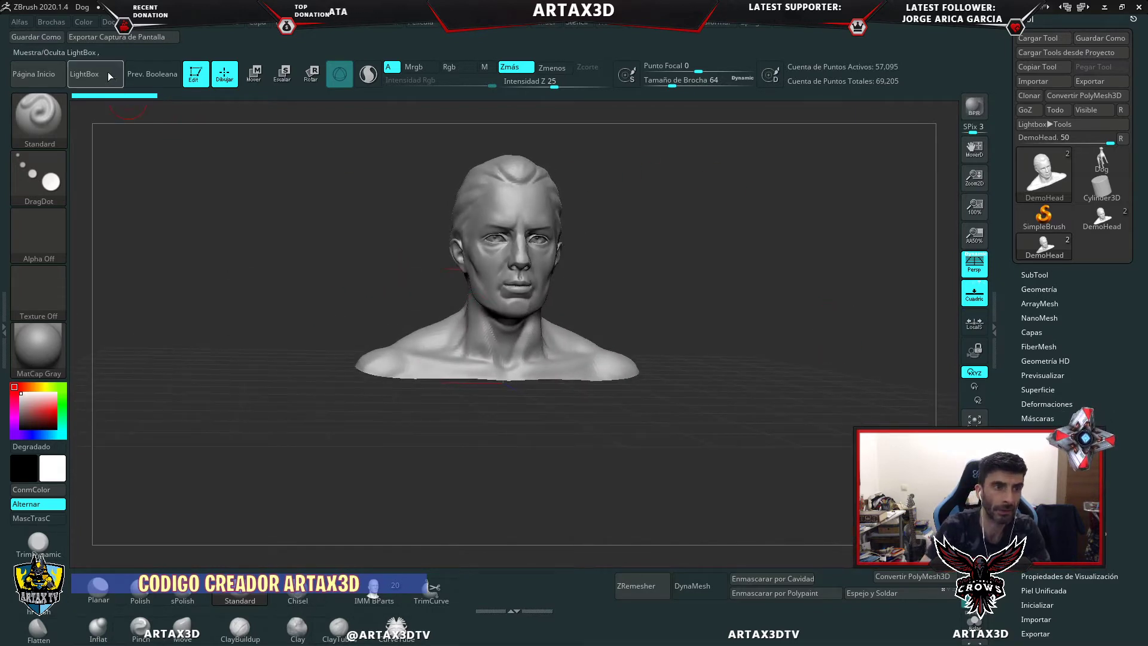
# - Turn Edit off, accept the 2.5D prompt, and open LightBox on the Proyectos tab
pyautogui.click(204, 71)
pyautogui.click(97, 108)
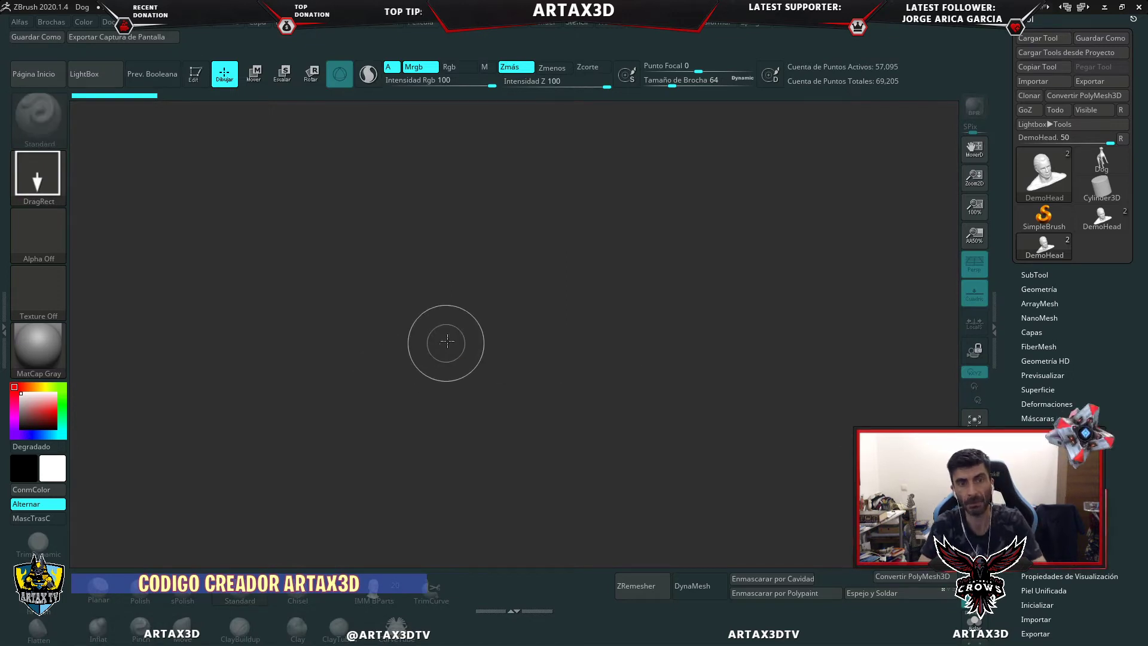
pyautogui.click(100, 81)
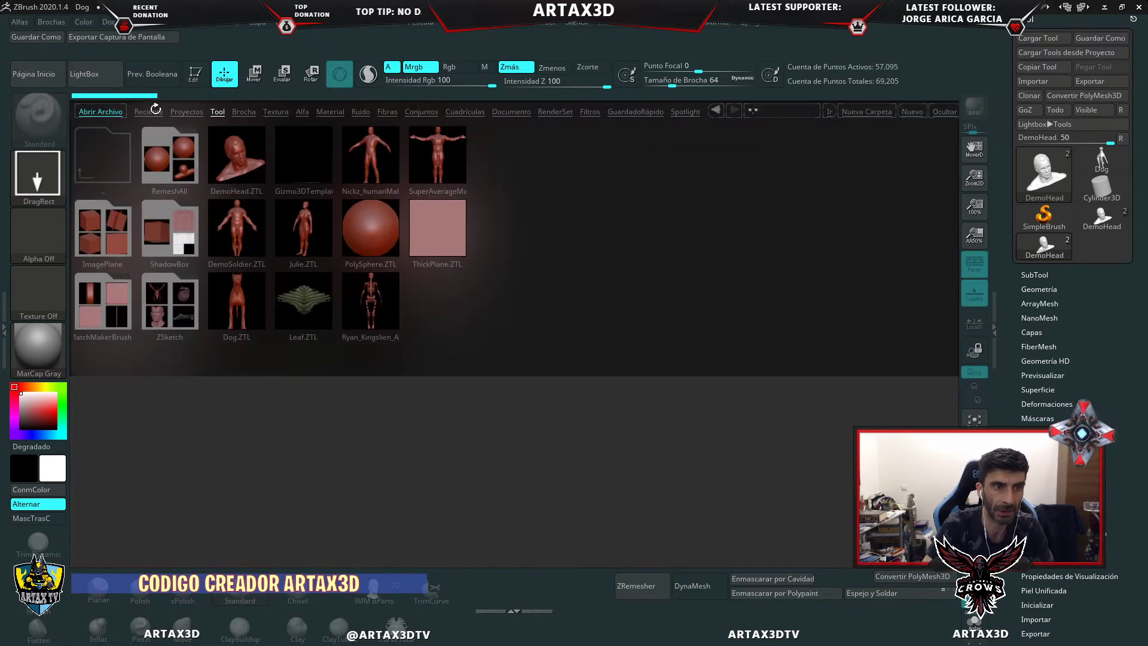
pyautogui.click(147, 112)
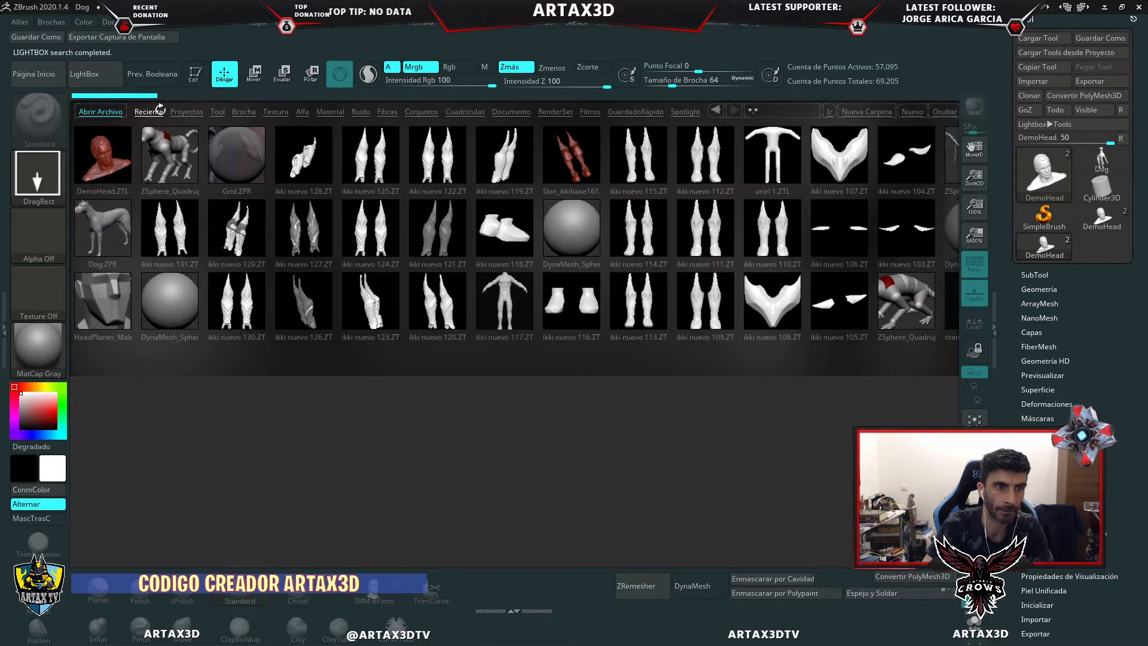
pyautogui.click(187, 112)
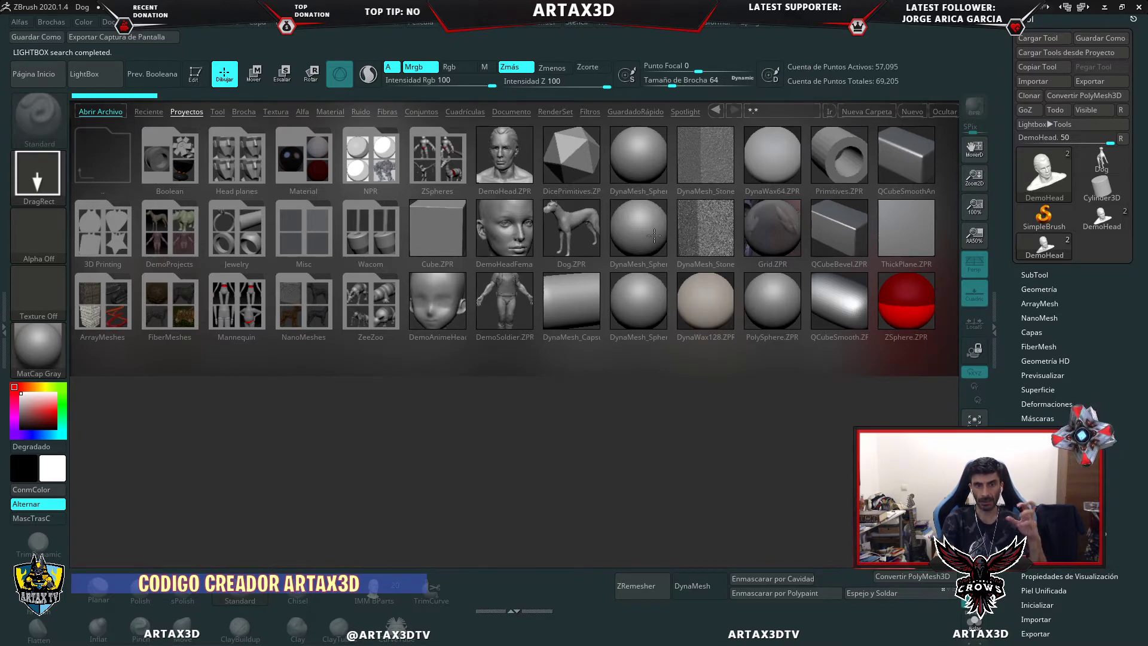
# - Open the low-resolution DynaMesh sphere project from LightBox and select the Move brush (B-M-V)
pyautogui.doubleClick(654, 235)
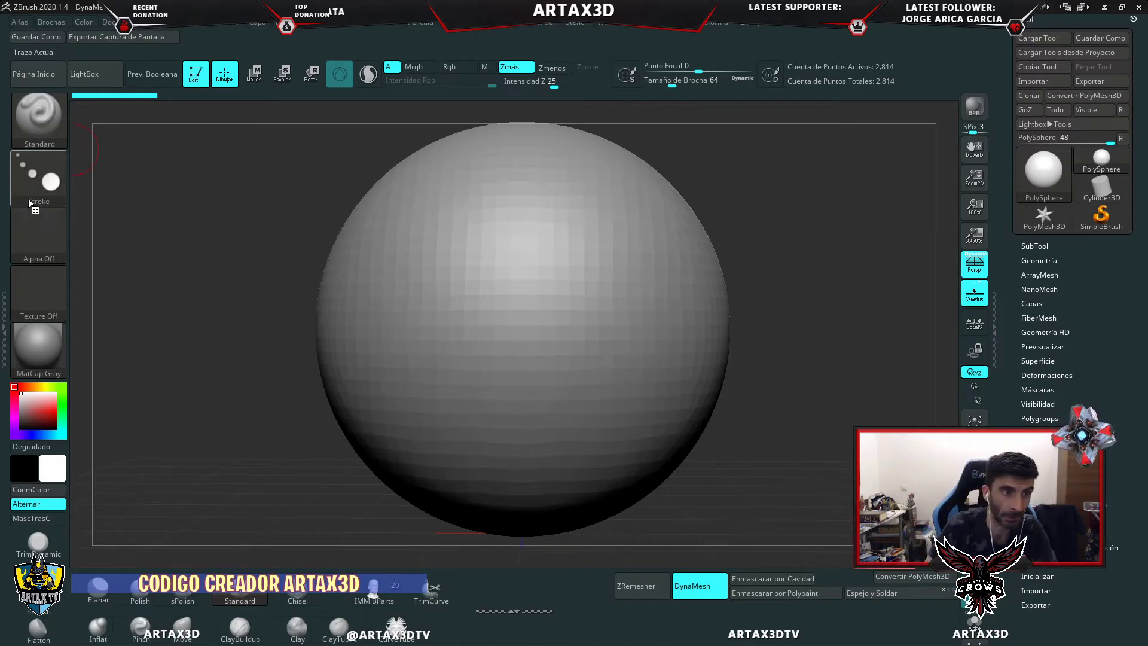
pyautogui.press('b')
pyautogui.press('m')
pyautogui.press('v')
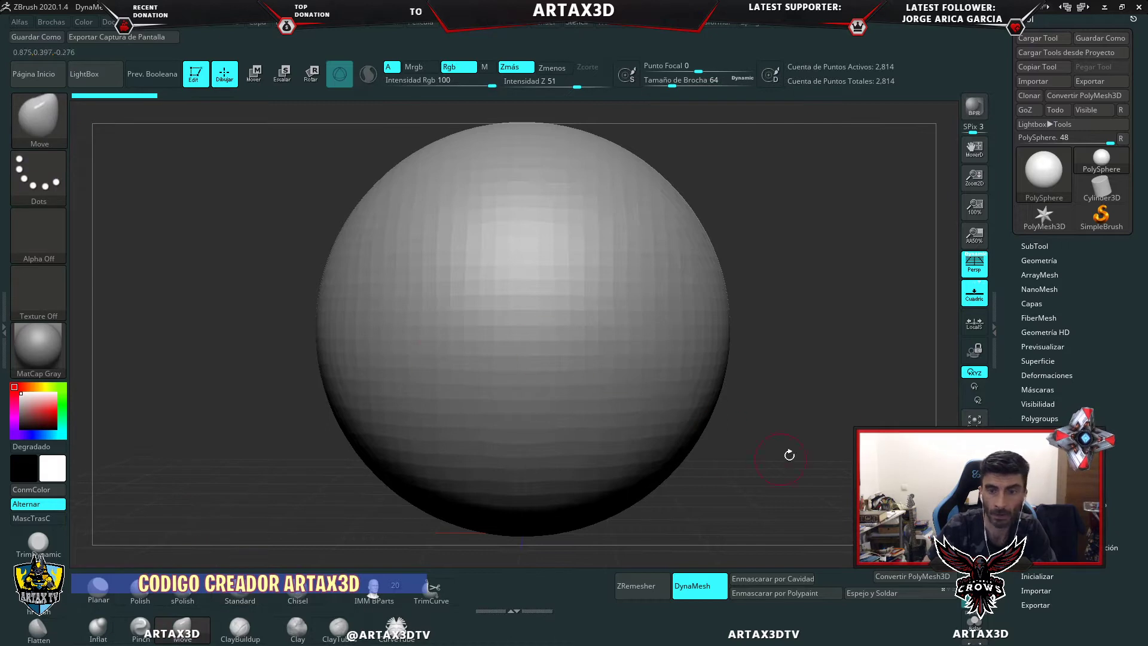
# - Zoom out and Ctrl-paint a mask patch at the centre of the sphere's front
pyautogui.keyDown('alt'); pyautogui.moveTo(833, 323); pyautogui.dragTo(833, 358, button='right'); pyautogui.keyUp('alt')
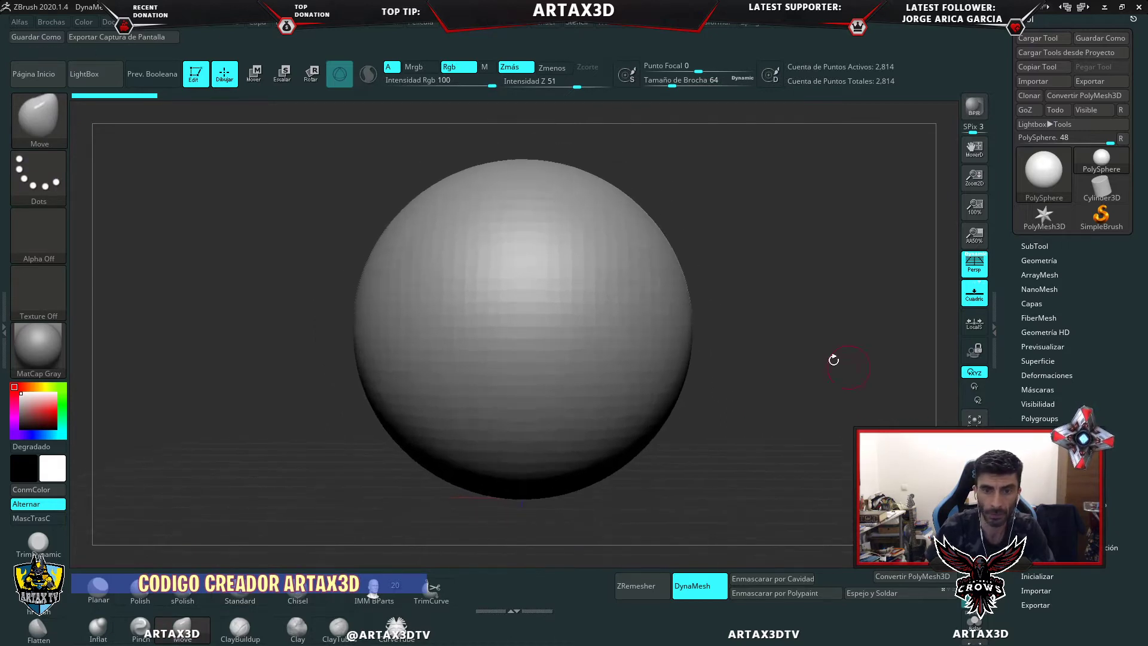
pyautogui.press('ctrl')
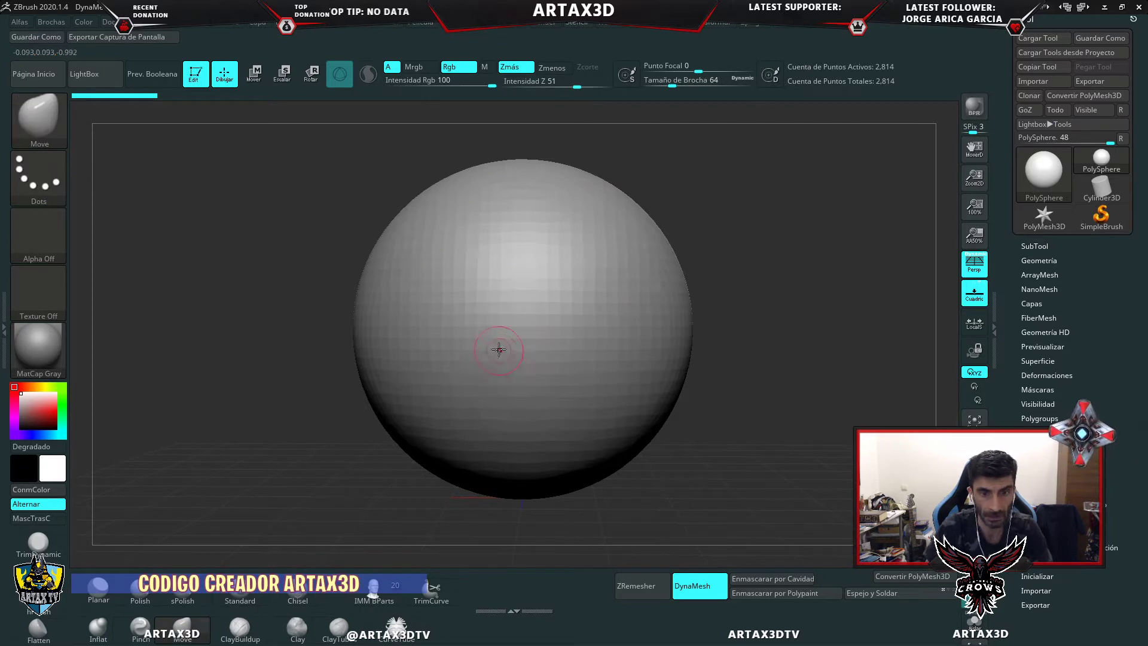
pyautogui.moveTo(545, 310)
pyautogui.keyDown('ctrl'); pyautogui.mouseDown()
pyautogui.moveTo(553, 328)
pyautogui.moveTo(543, 273)
pyautogui.mouseUp(); pyautogui.keyUp('ctrl')
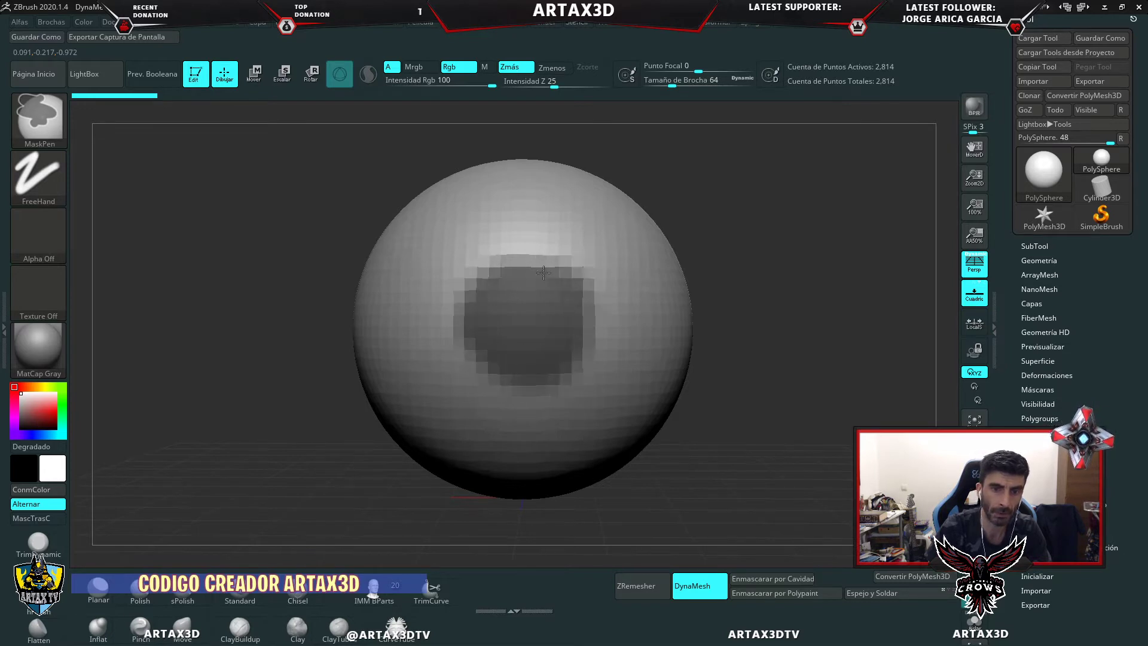
# - Invert the mask and pull the free patch out into a long cylinder with the gizmo
pyautogui.keyDown('ctrl'); pyautogui.click(801, 298); pyautogui.keyUp('ctrl')
pyautogui.moveTo(636, 310); pyautogui.dragTo(582, 312)
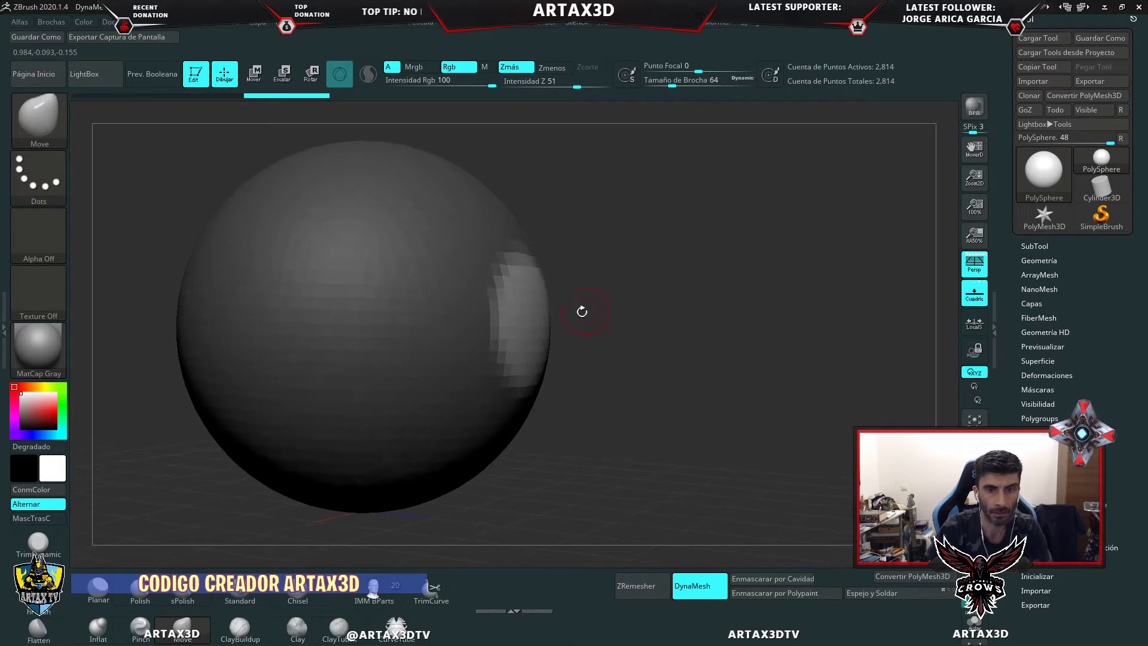
pyautogui.press('w')
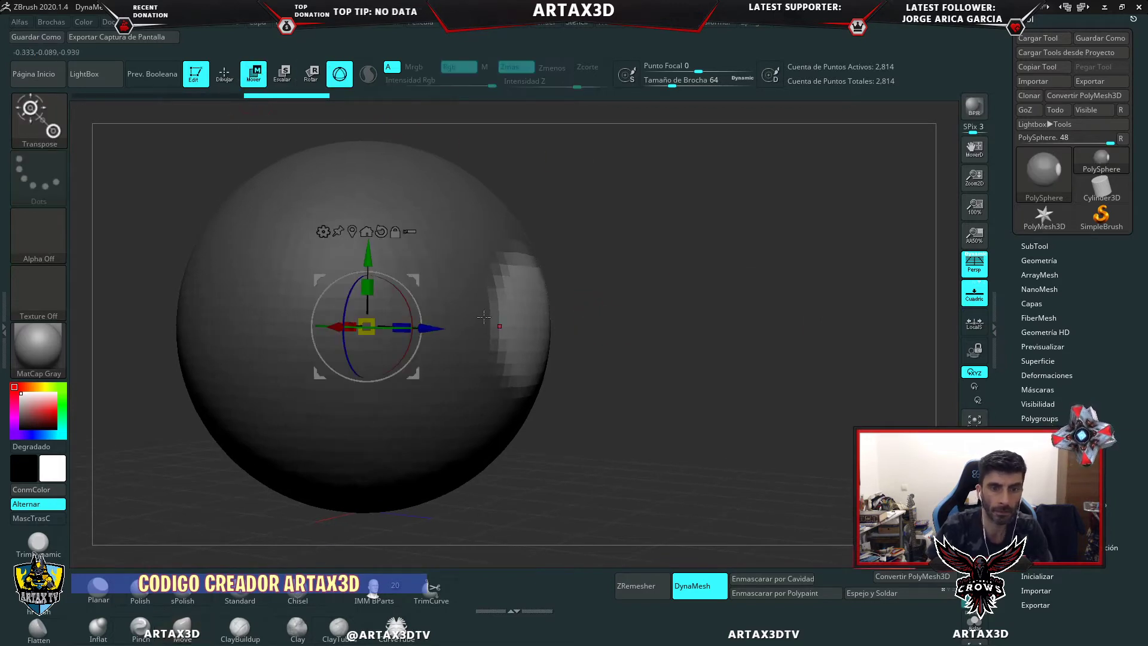
pyautogui.moveTo(428, 328); pyautogui.dragTo(678, 336)
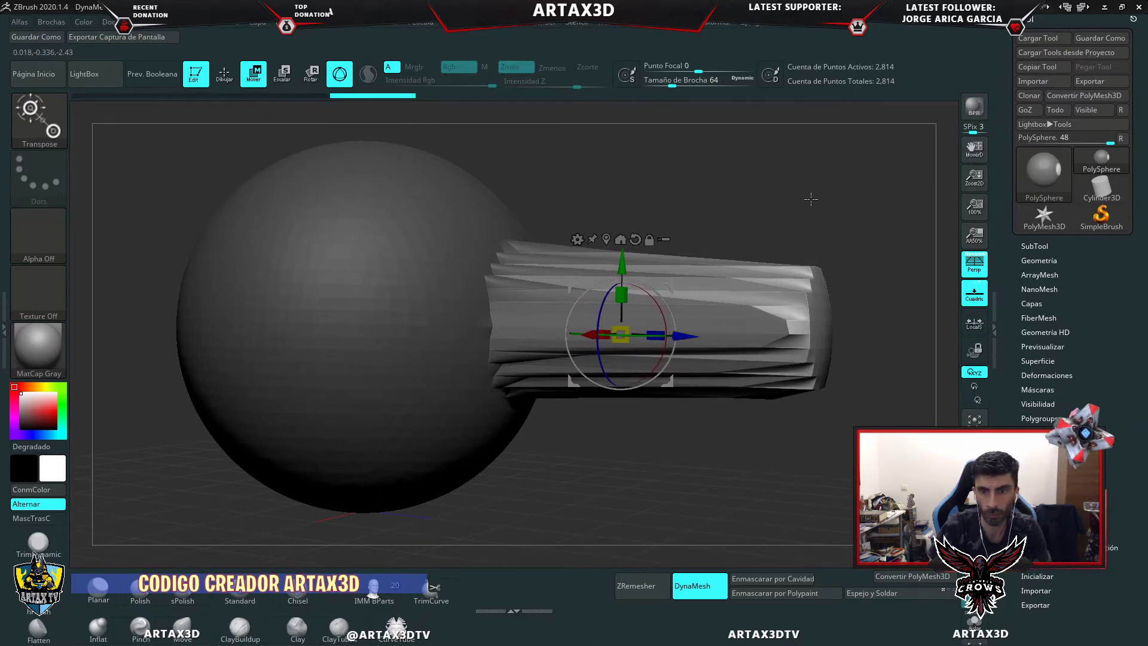
pyautogui.moveTo(538, 197); pyautogui.dragTo(719, 221)
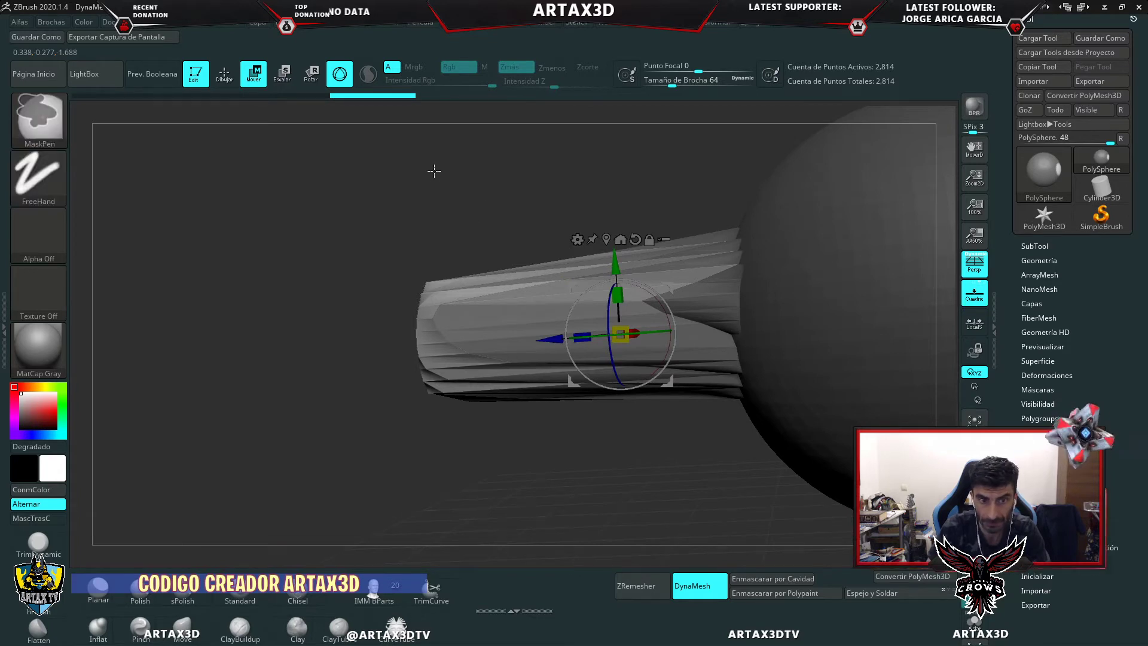
# - Clear the mask and DynaMesh the extruded shape into even geometry of about 3,500 points
pyautogui.keyDown('ctrl'); pyautogui.moveTo(442, 170); pyautogui.dragTo(484, 234); pyautogui.keyUp('ctrl')
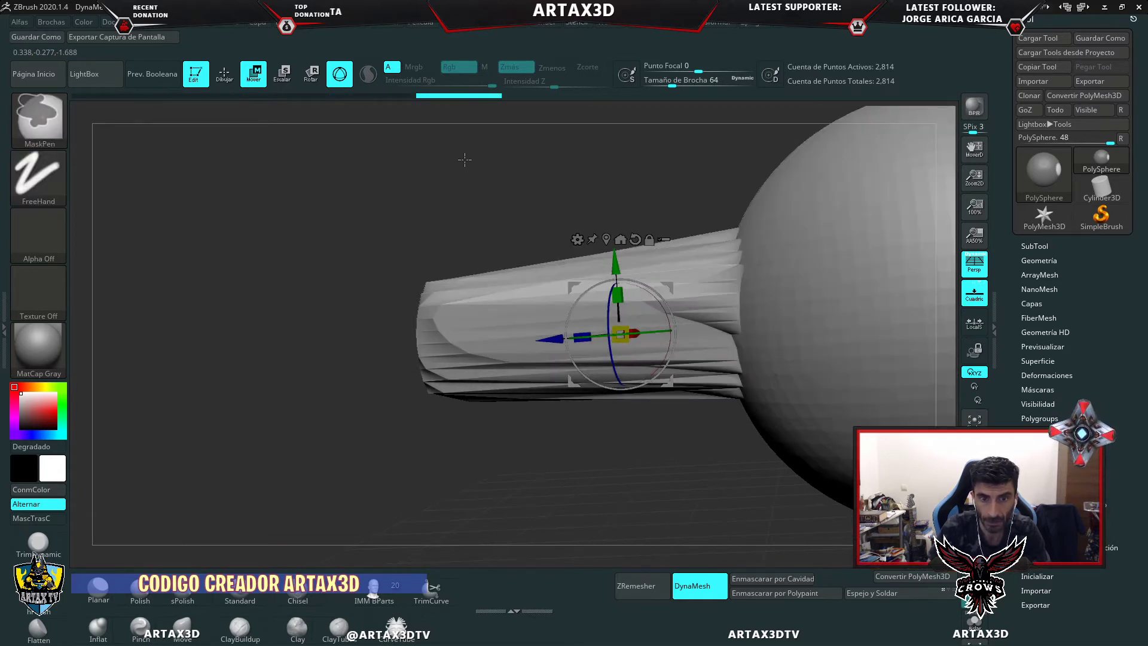
pyautogui.keyDown('ctrl'); pyautogui.moveTo(464, 159); pyautogui.dragTo(503, 228); pyautogui.keyUp('ctrl')
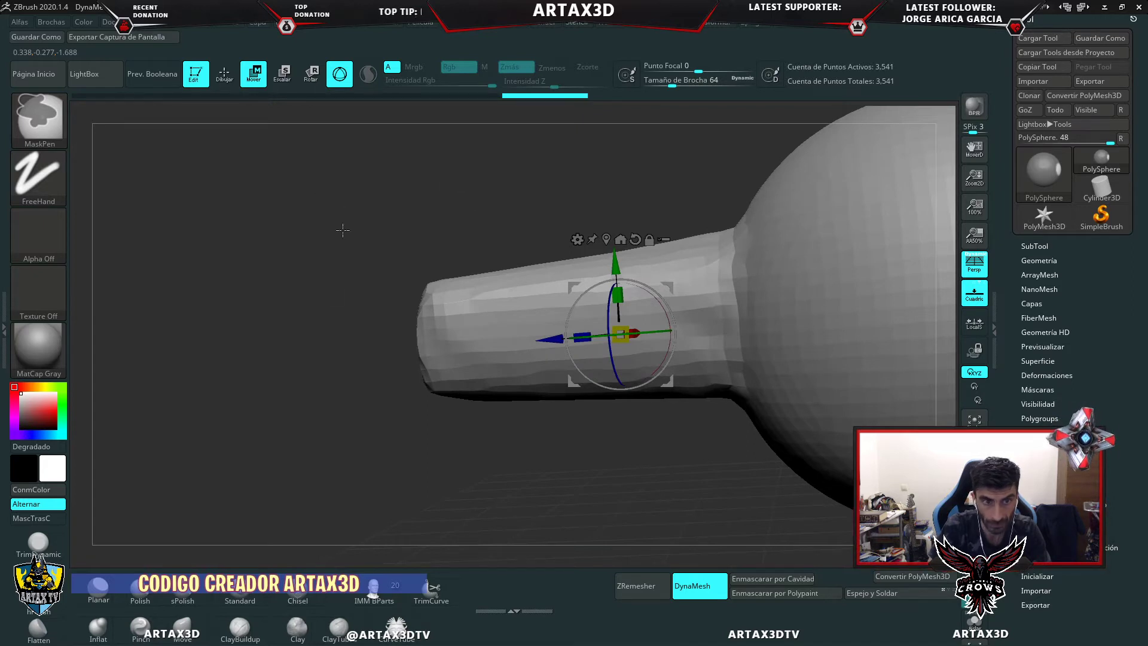
pyautogui.keyDown('ctrl'); pyautogui.moveTo(288, 198); pyautogui.dragTo(349, 283); pyautogui.keyUp('ctrl')
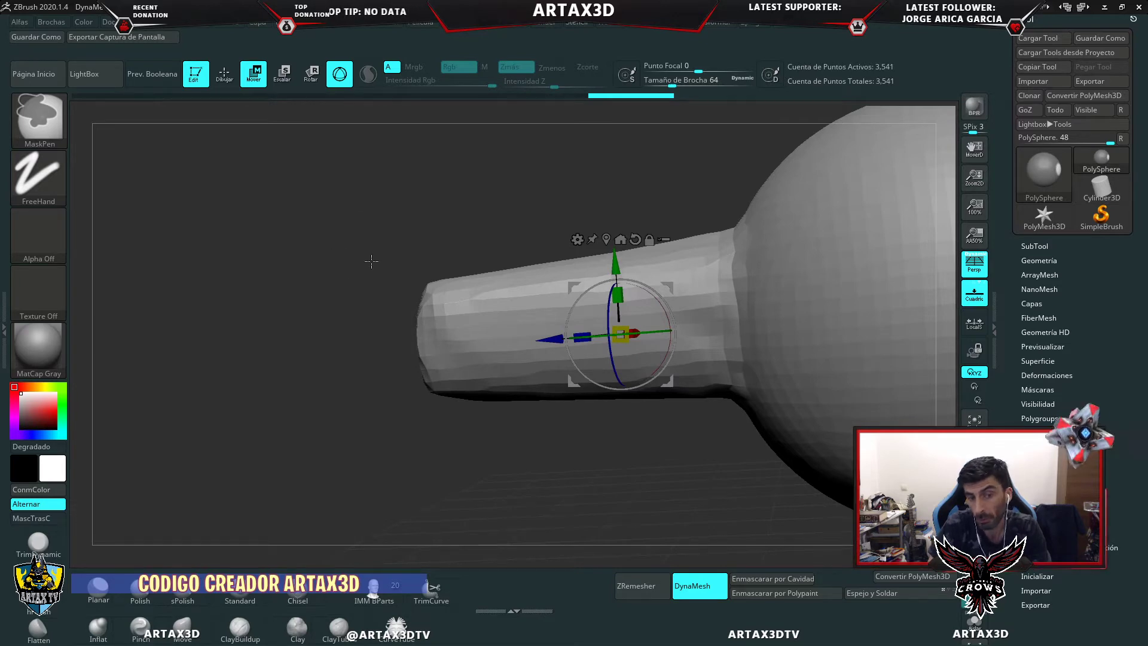
pyautogui.moveTo(509, 186)
pyautogui.mouseDown()
pyautogui.moveTo(645, 183)
pyautogui.moveTo(675, 223)
pyautogui.mouseUp()
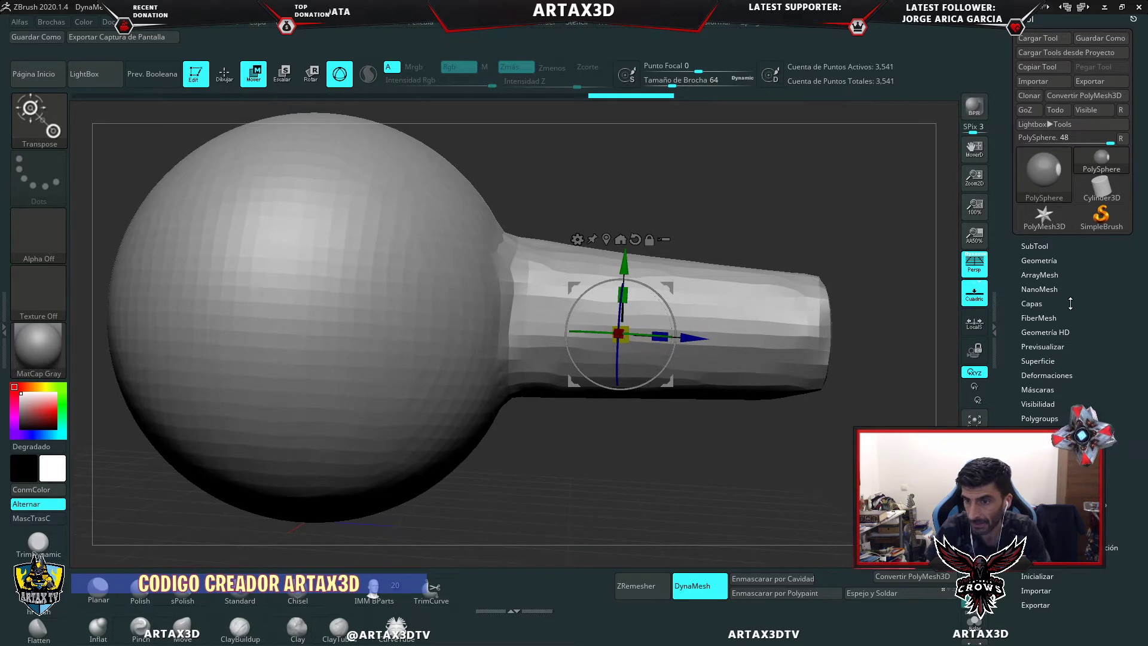
# - Subdivide the mesh twice in Geometry and show the PolyF wireframe
pyautogui.click(1056, 261)
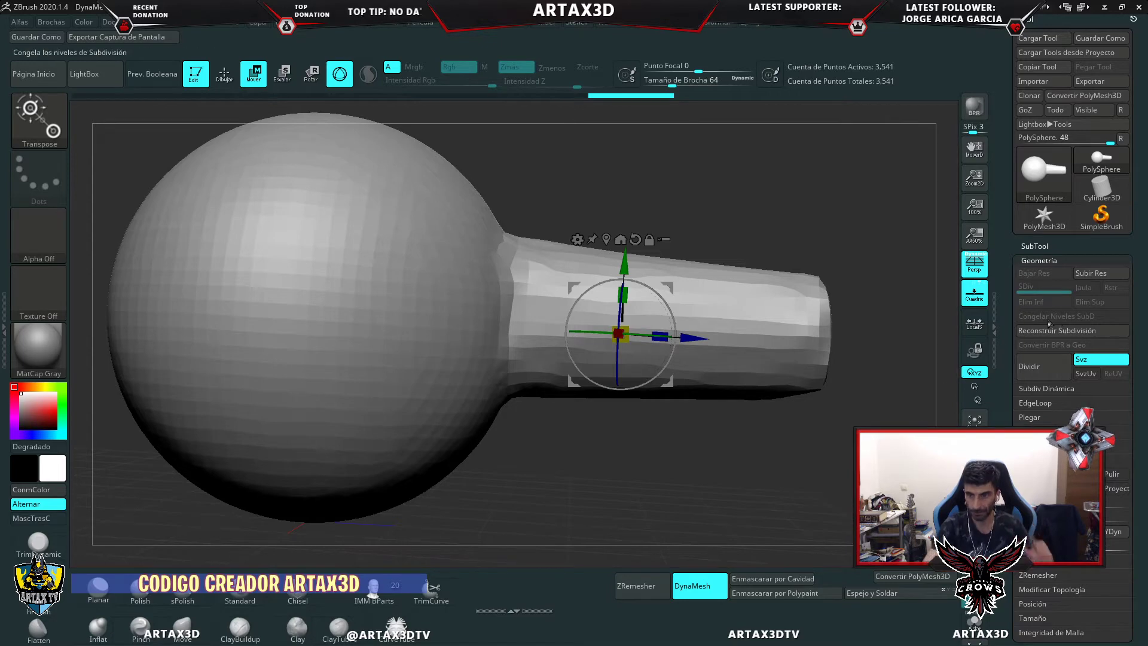
pyautogui.click(1041, 365)
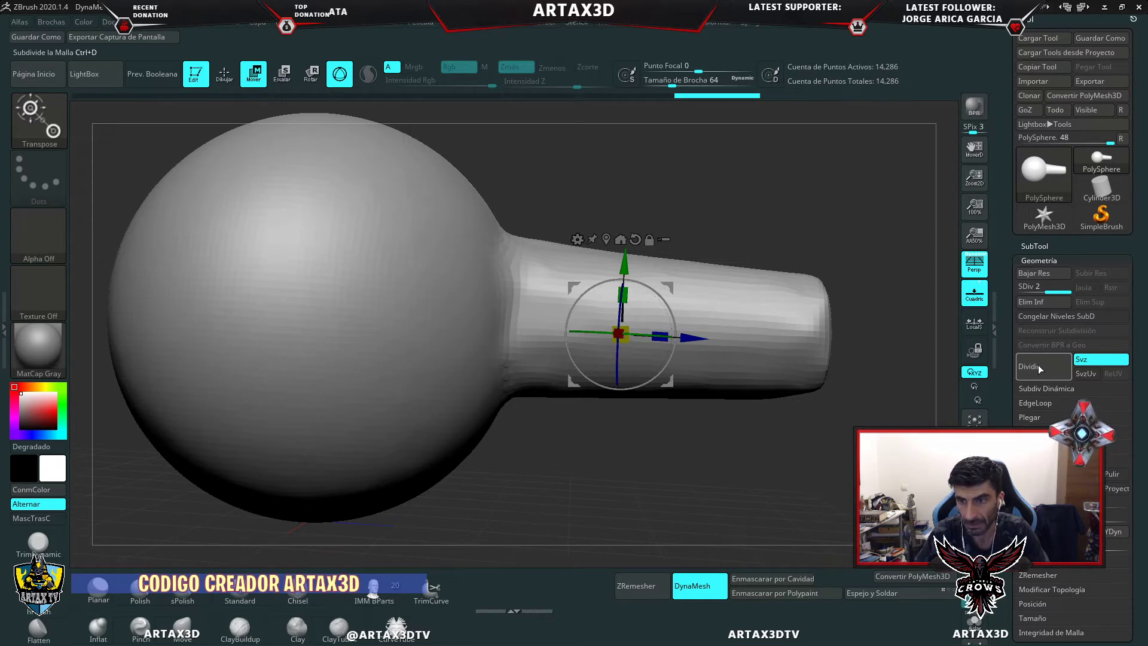
pyautogui.click(1040, 367)
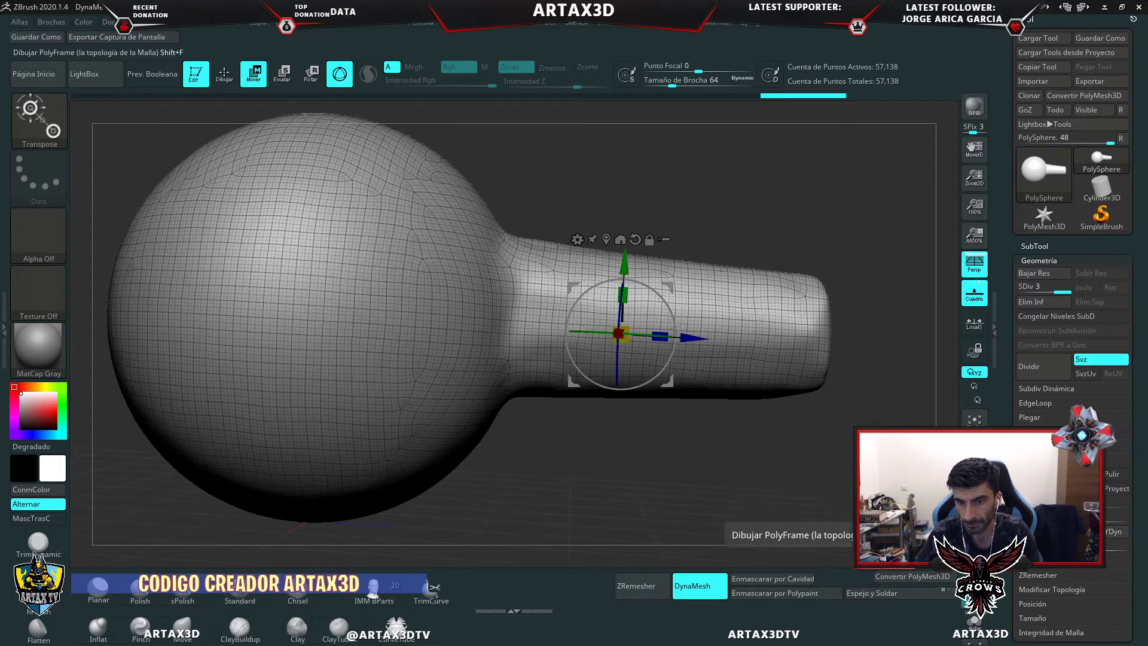
pyautogui.hotkey('shift', 'f')
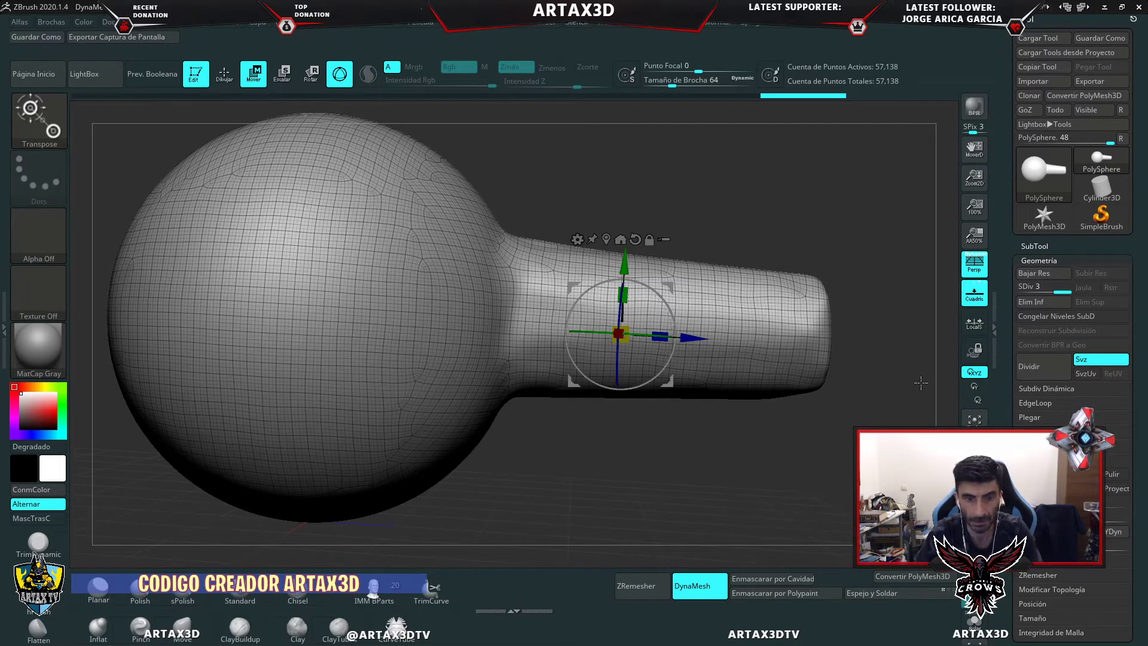
pyautogui.press('ctrl')
# - Drop to the lowest level, subdivide up to SDiv 4, and hide the wireframe
pyautogui.hotkey('shift', 'd')
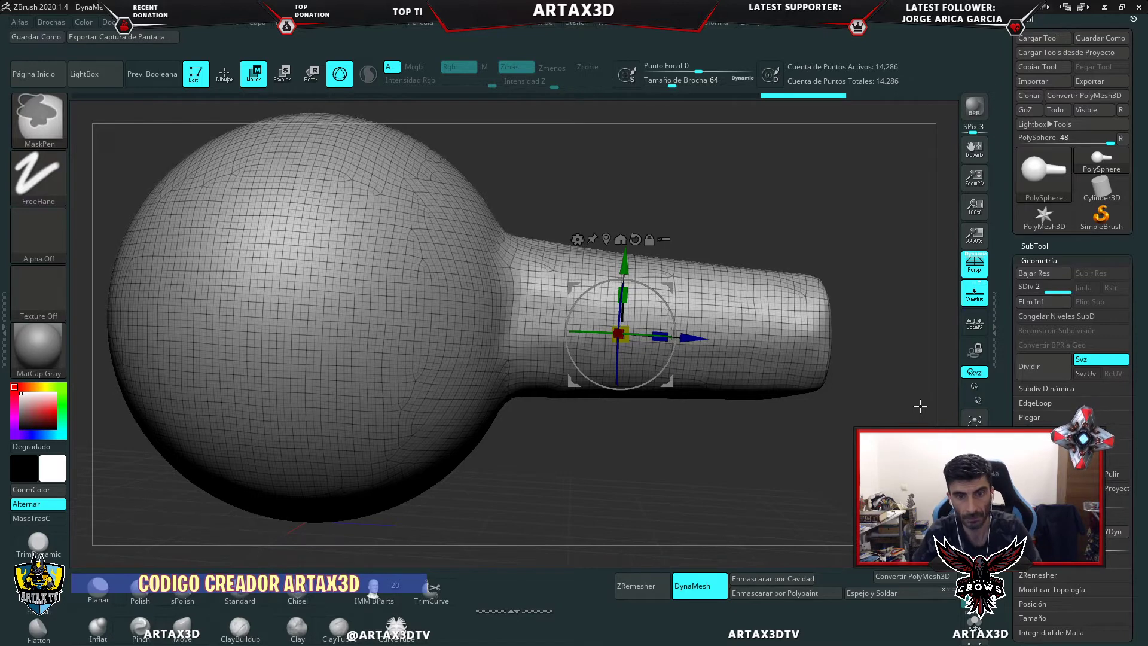
pyautogui.hotkey('shift', 'd')
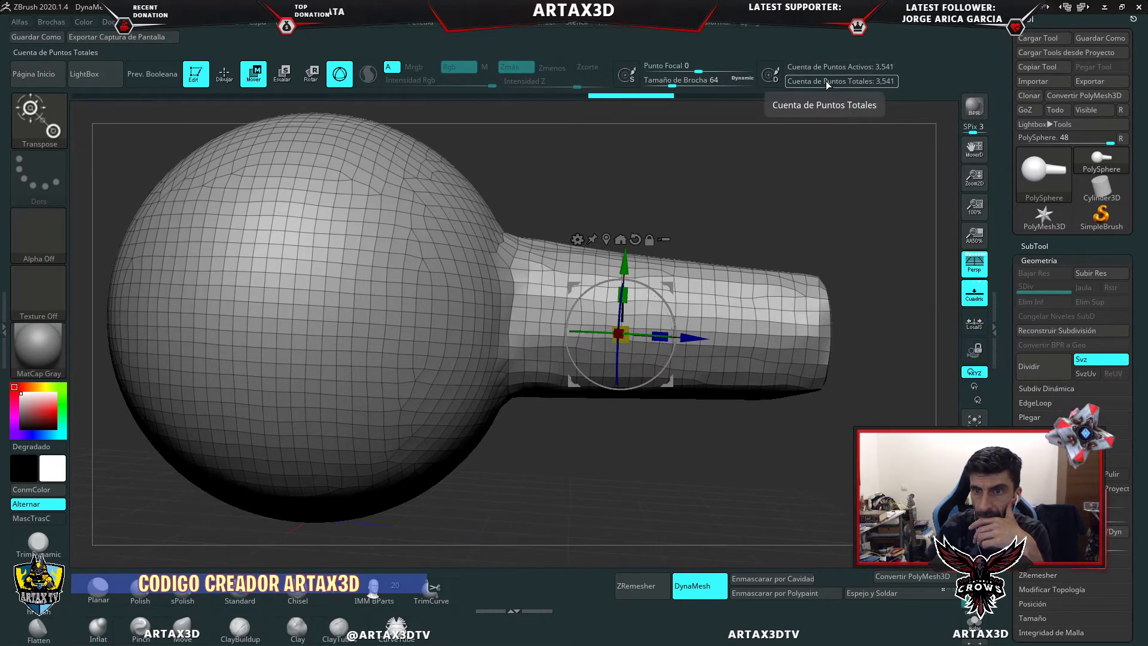
pyautogui.click(1039, 361)
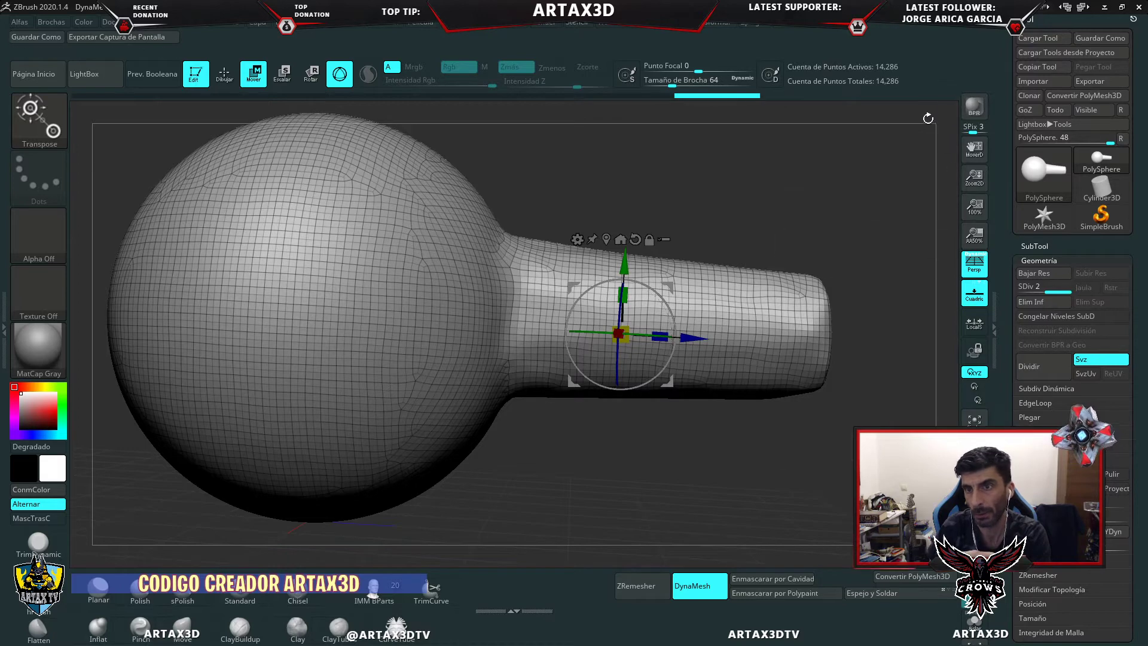
pyautogui.click(1027, 367)
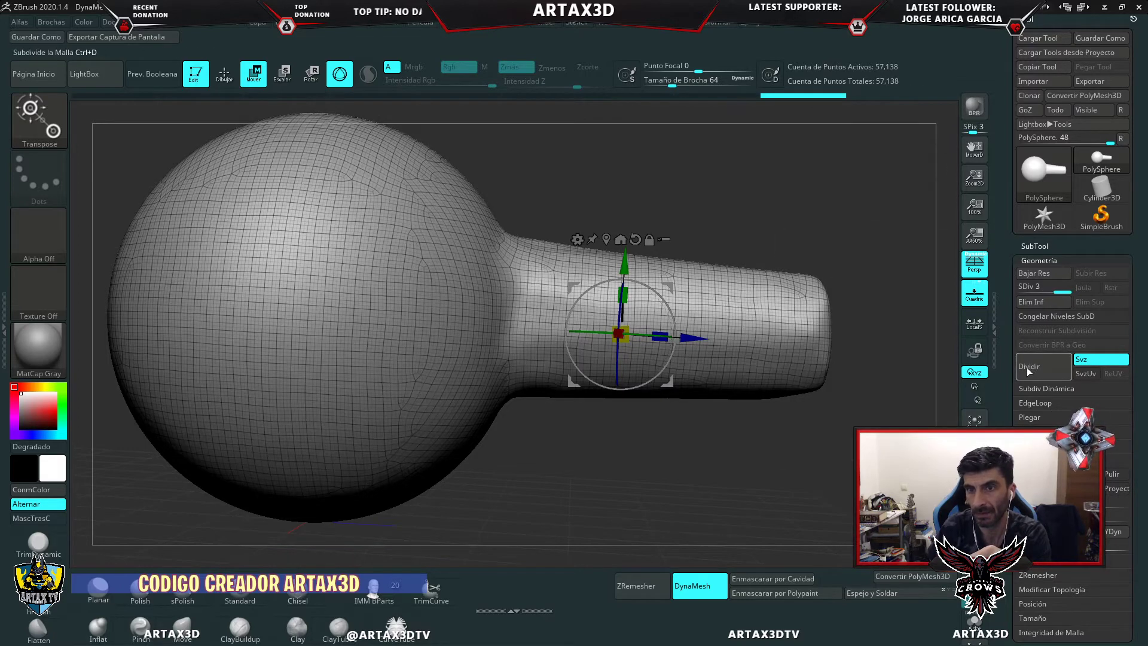
pyautogui.click(1029, 370)
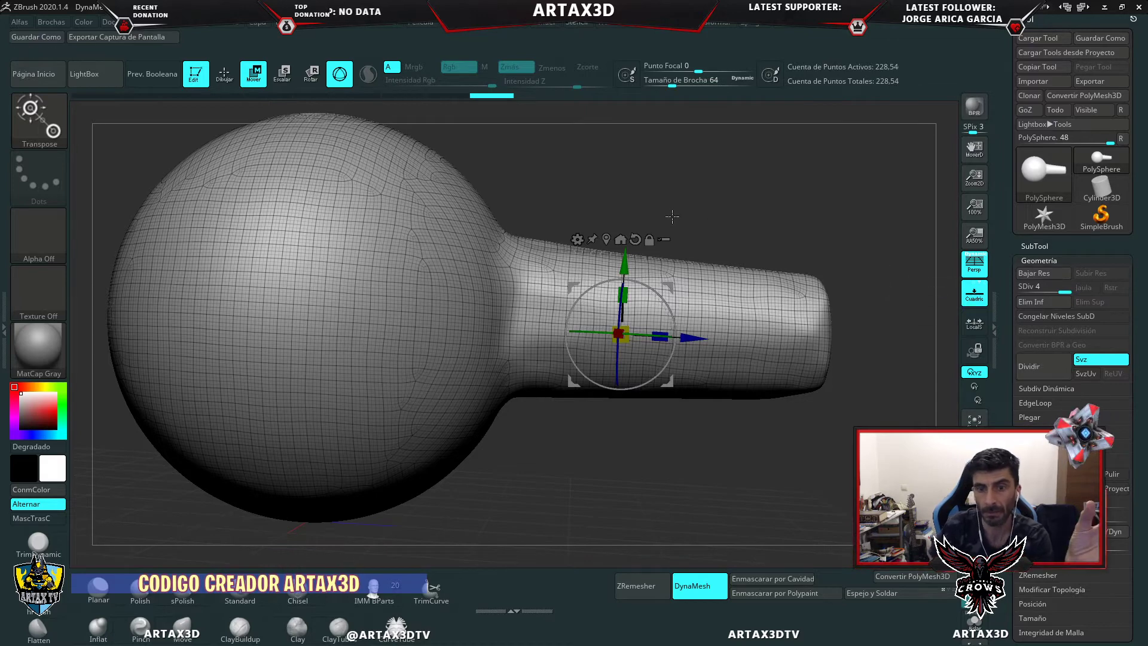
pyautogui.hotkey('shift', 'f')
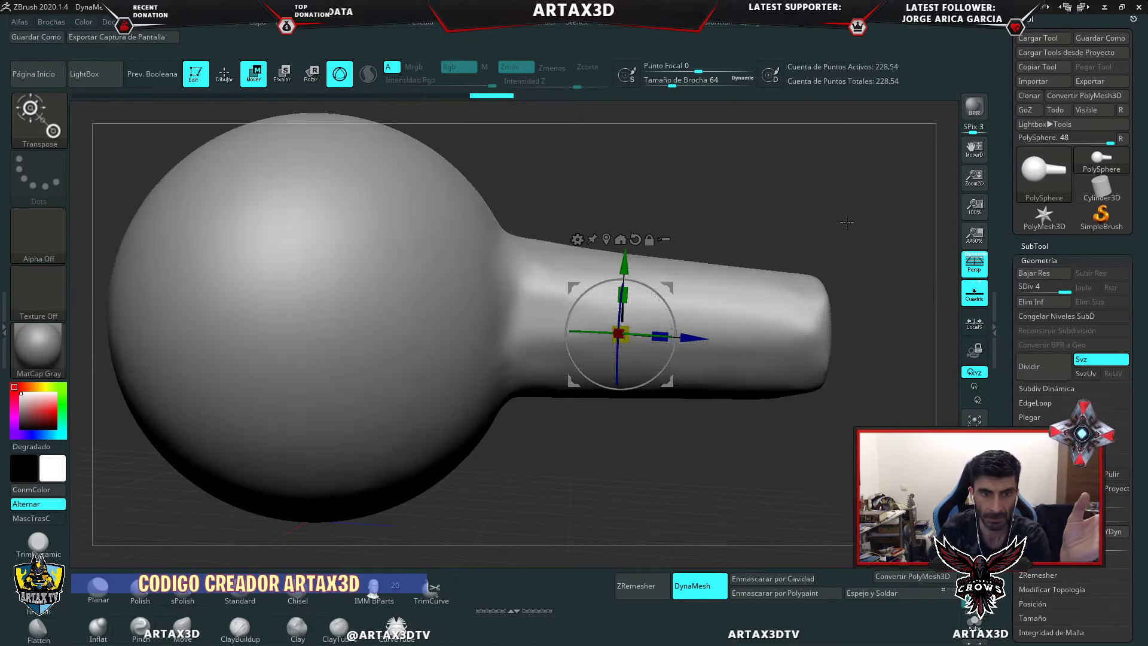
# - Step the mesh down to SDiv 1, then back up one level, orbiting to inspect
pyautogui.moveTo(885, 227); pyautogui.dragTo(687, 222)
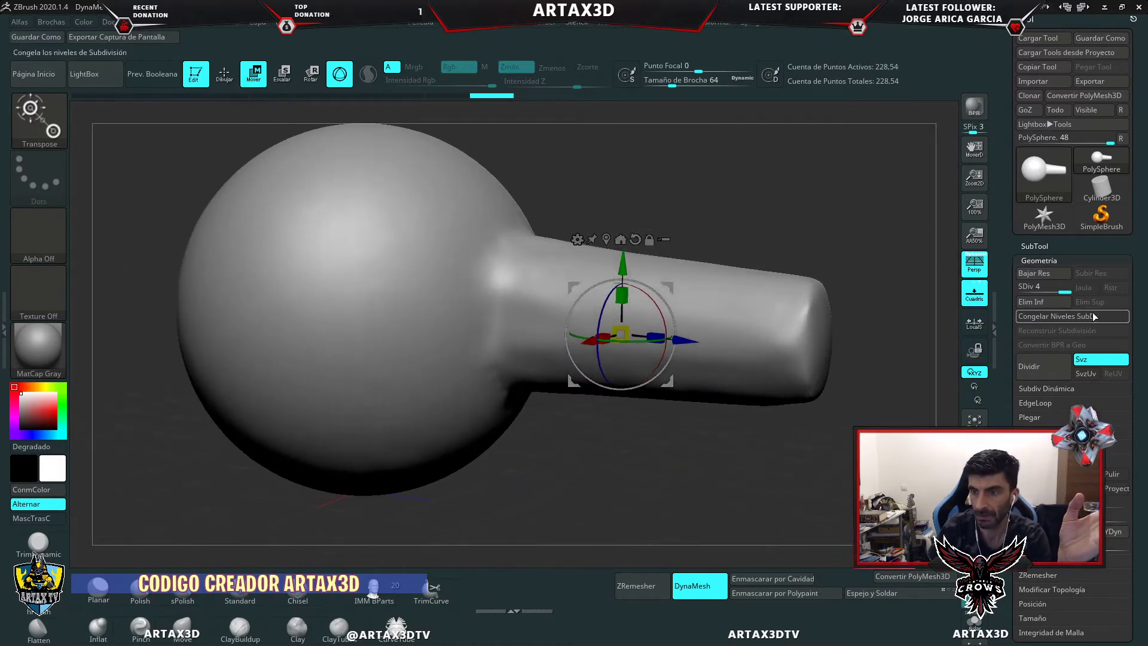
pyautogui.moveTo(1065, 290); pyautogui.dragTo(1039, 290)
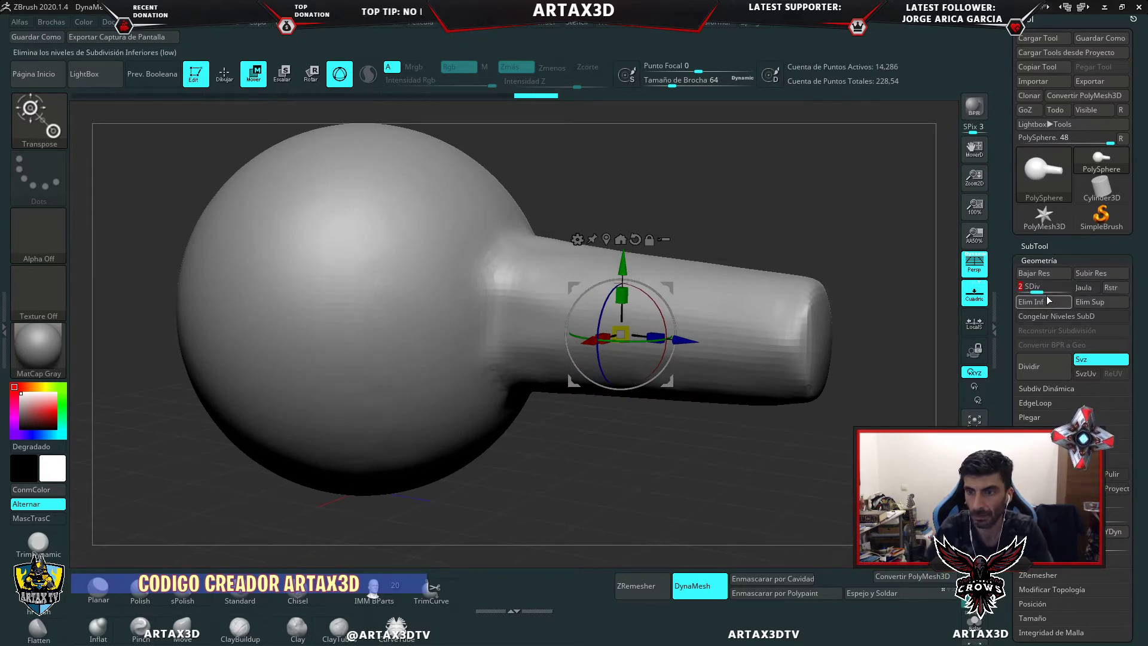
pyautogui.moveTo(1033, 289); pyautogui.dragTo(1019, 289)
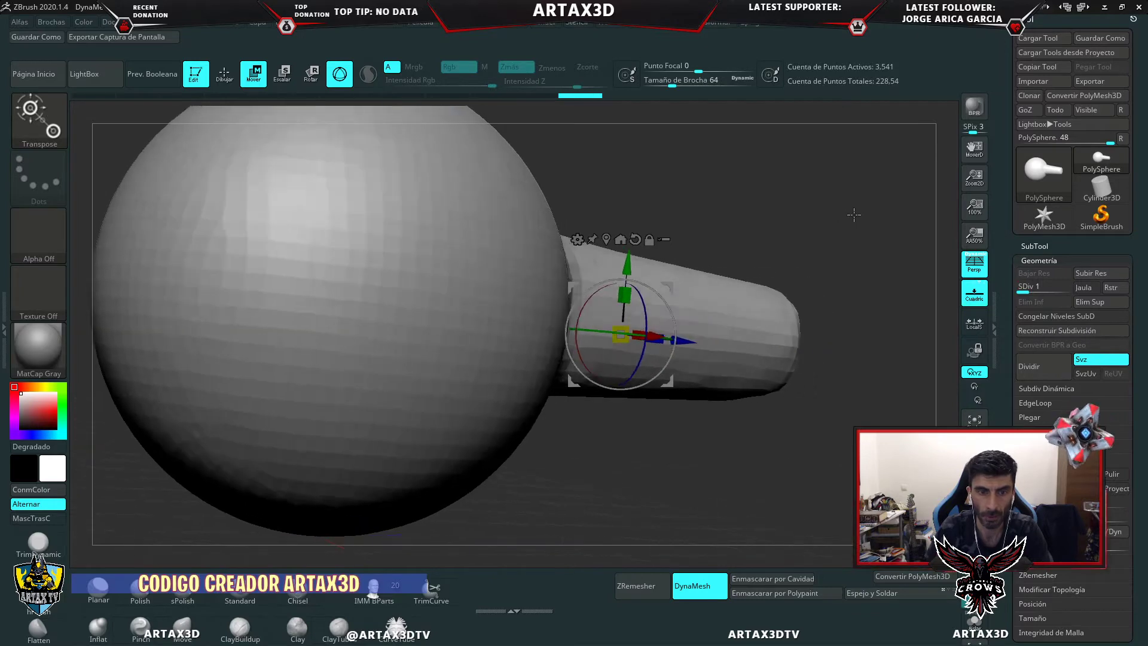
pyautogui.moveTo(825, 220); pyautogui.dragTo(838, 216)
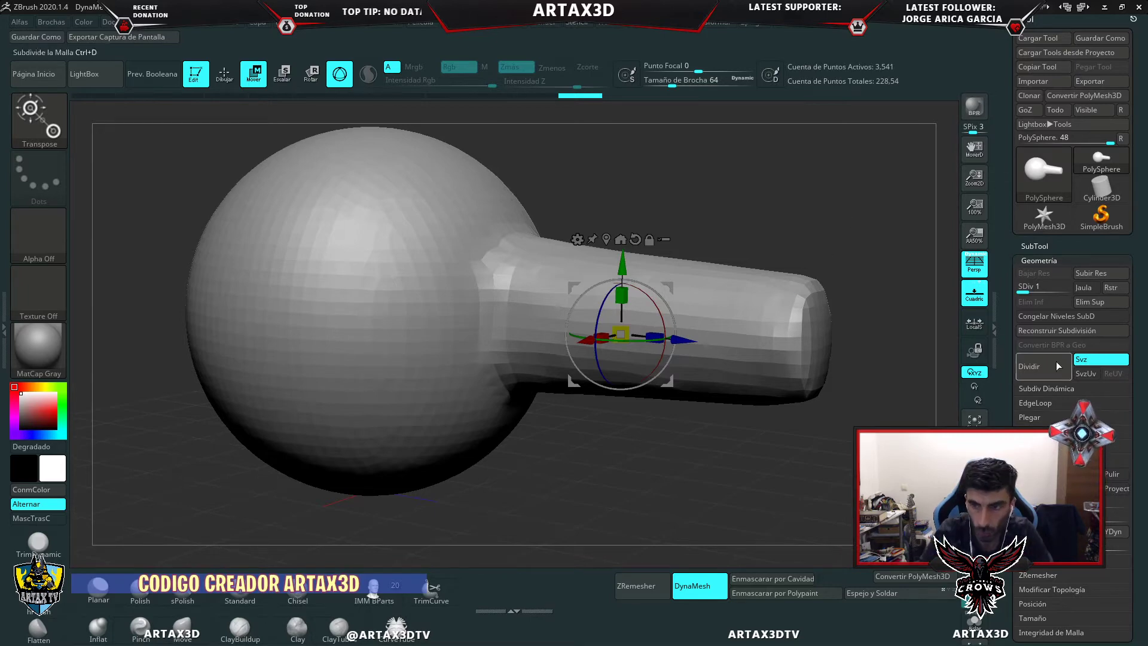
pyautogui.press('d')
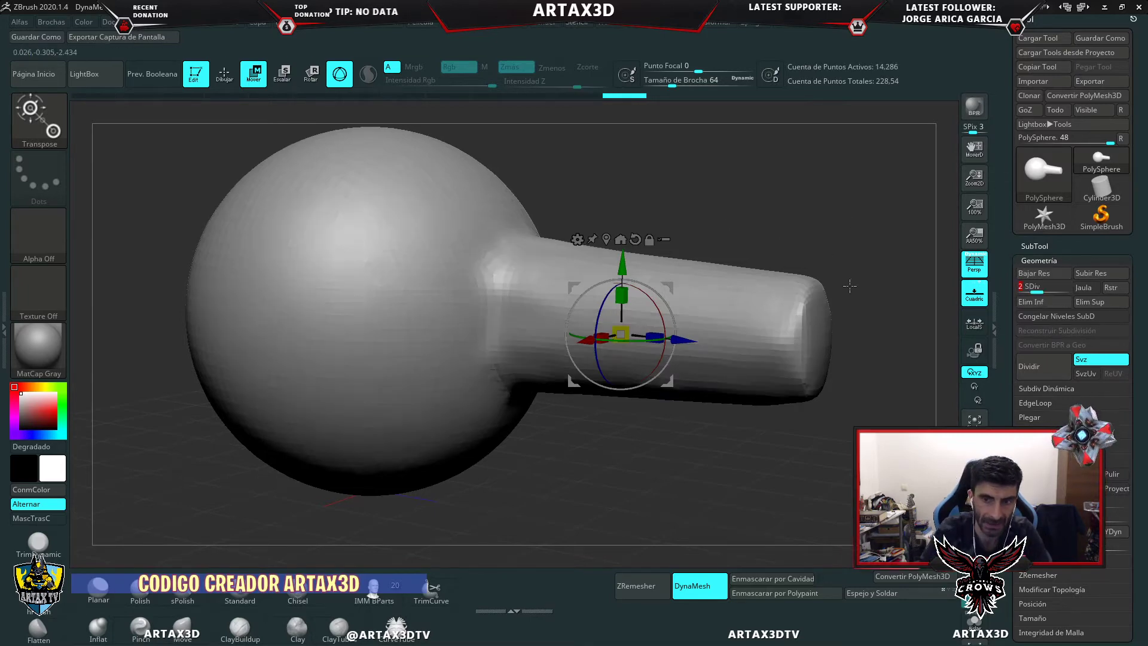
pyautogui.moveTo(860, 246)
pyautogui.mouseDown()
pyautogui.moveTo(843, 253)
pyautogui.moveTo(837, 227)
pyautogui.mouseUp()
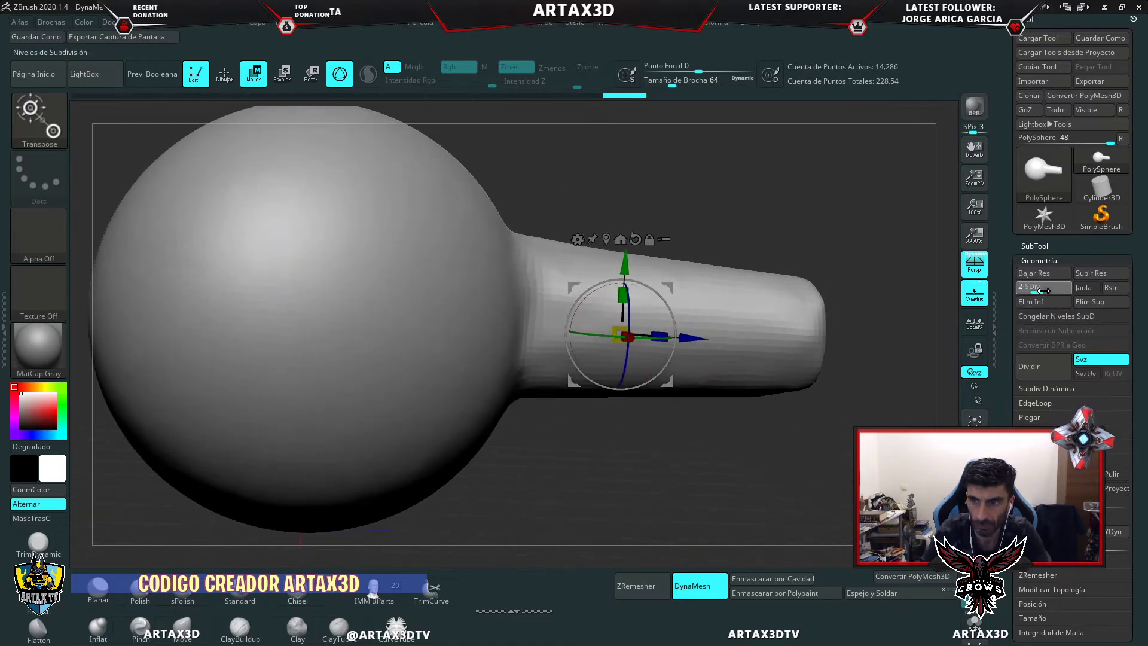
# - Raise the mesh to SDiv 4, inspect it, then drop back to faceted SDiv 1
pyautogui.moveTo(1065, 289); pyautogui.dragTo(1064, 288)
pyautogui.moveTo(878, 233)
pyautogui.mouseDown()
pyautogui.moveTo(712, 231)
pyautogui.moveTo(813, 232)
pyautogui.moveTo(769, 256)
pyautogui.moveTo(805, 206)
pyautogui.mouseUp()
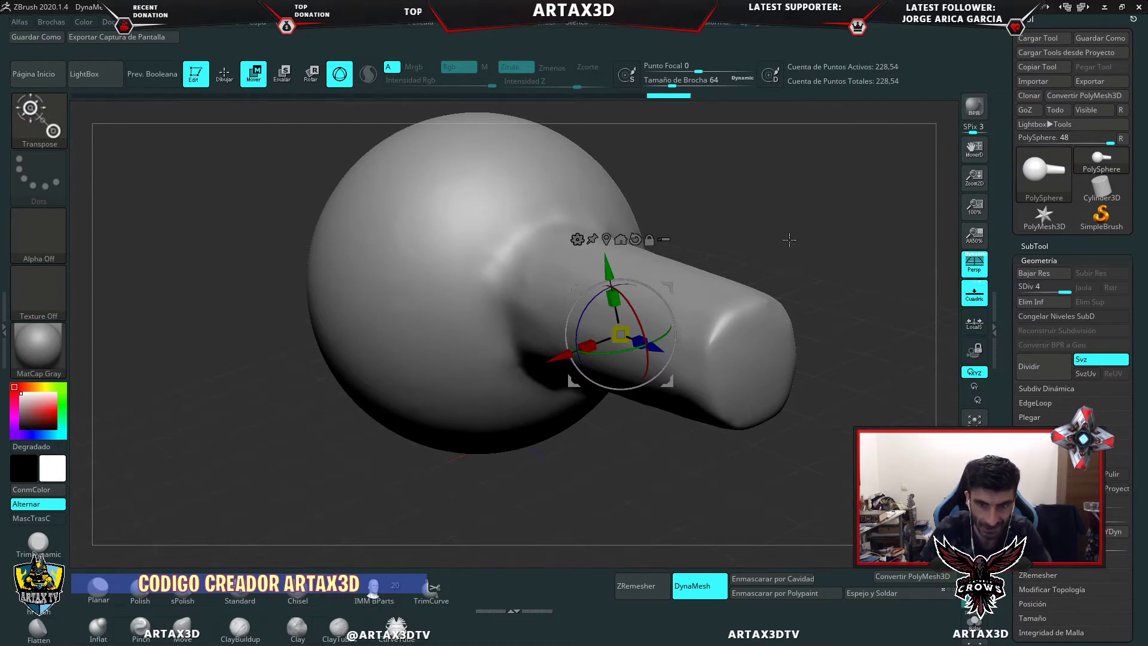
pyautogui.moveTo(789, 240); pyautogui.dragTo(810, 226)
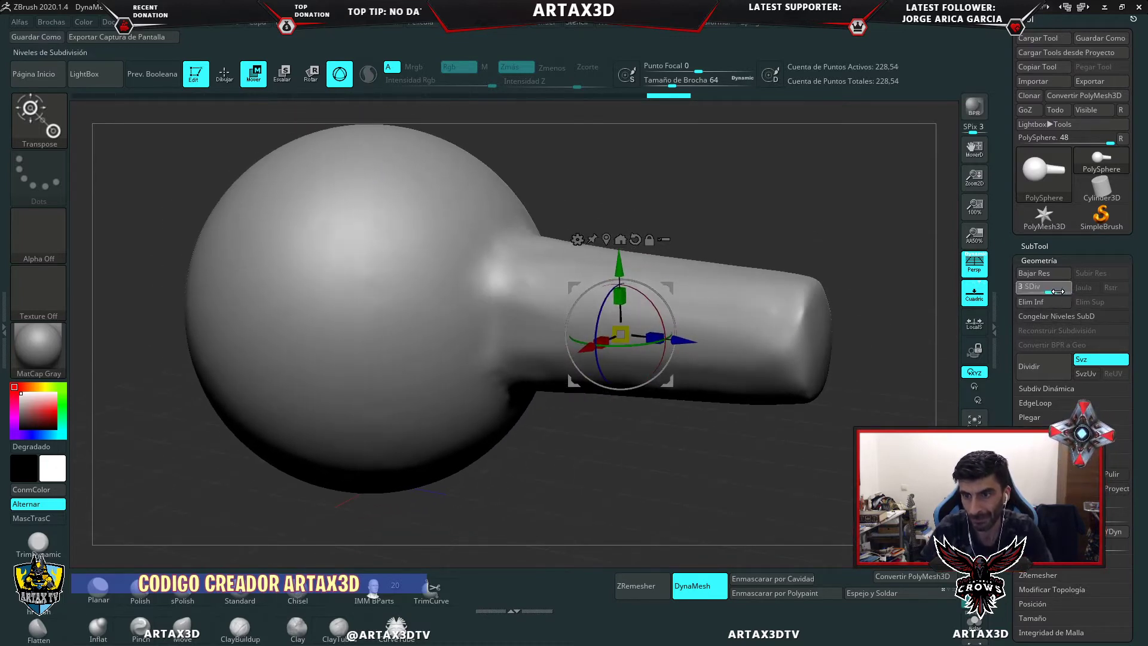
pyautogui.click(1028, 291)
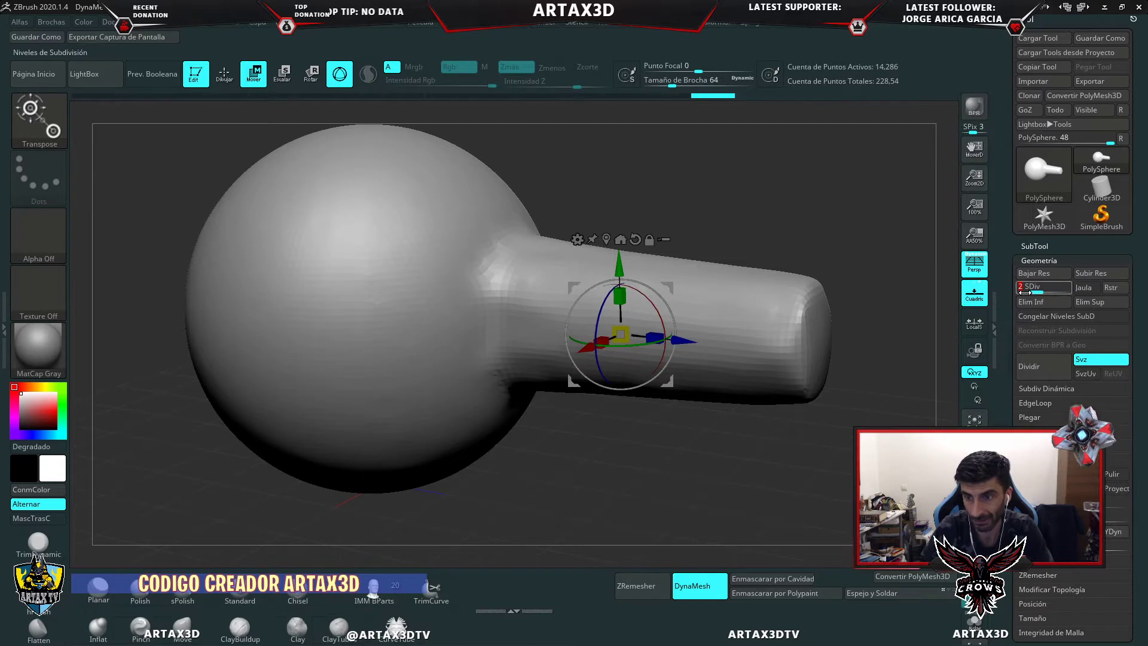
pyautogui.moveTo(1042, 290); pyautogui.dragTo(1012, 294)
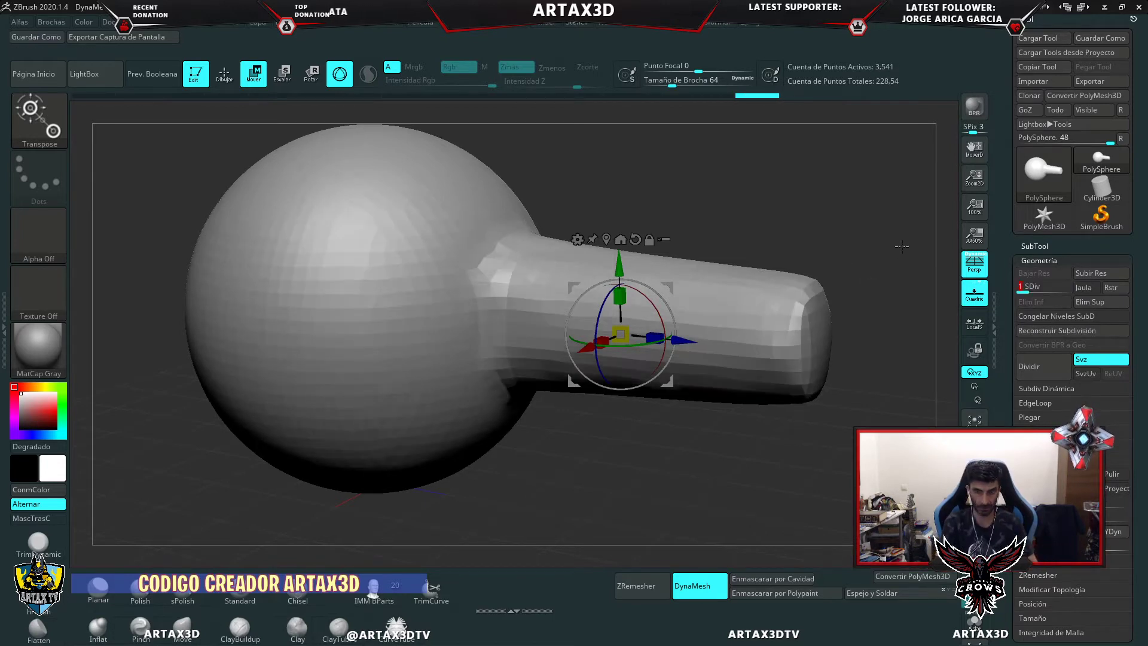
pyautogui.moveTo(858, 245); pyautogui.dragTo(838, 257)
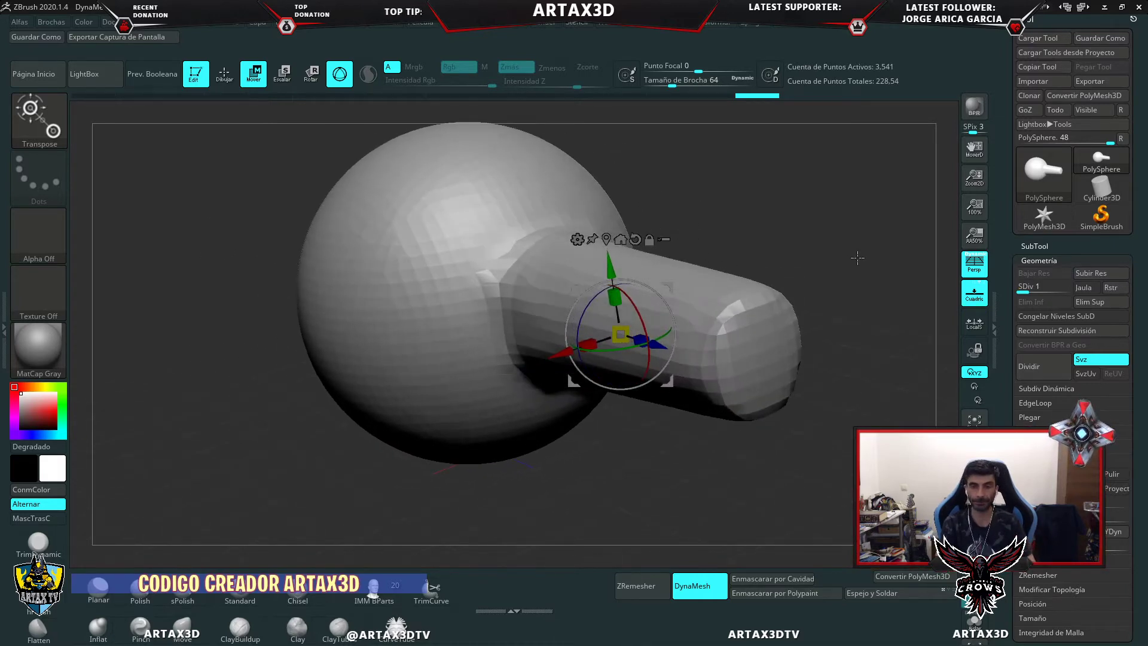
pyautogui.moveTo(855, 259); pyautogui.dragTo(875, 250)
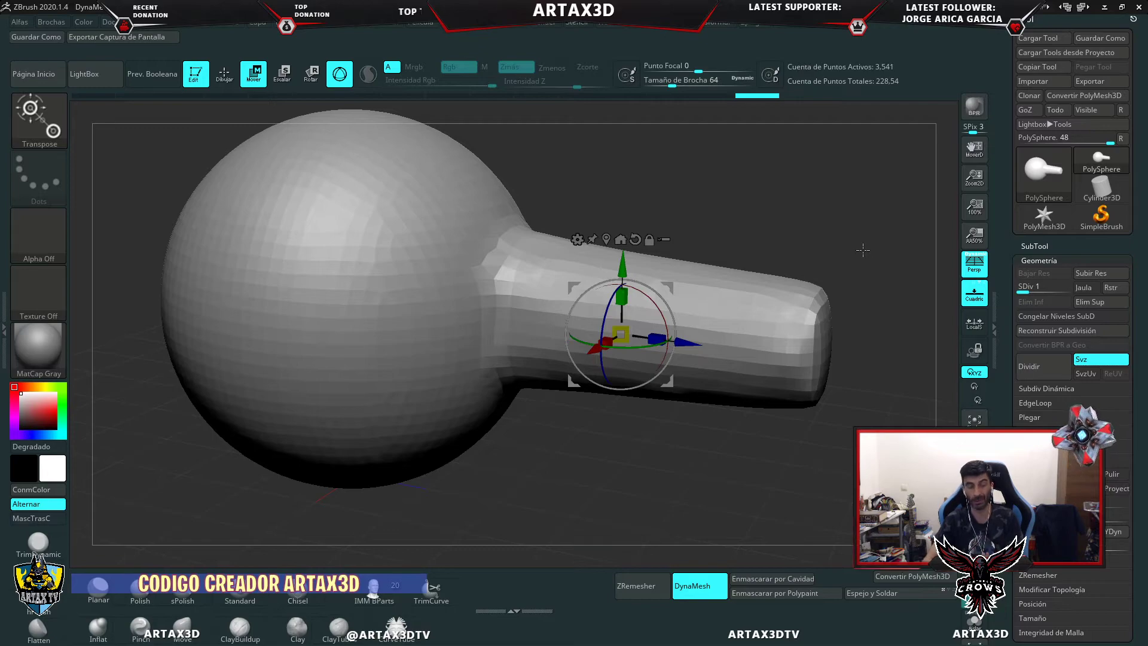
# - Quick-save the model with Ctrl+S and raise it back to SDiv 4
pyautogui.hotkey('ctrl', 's')
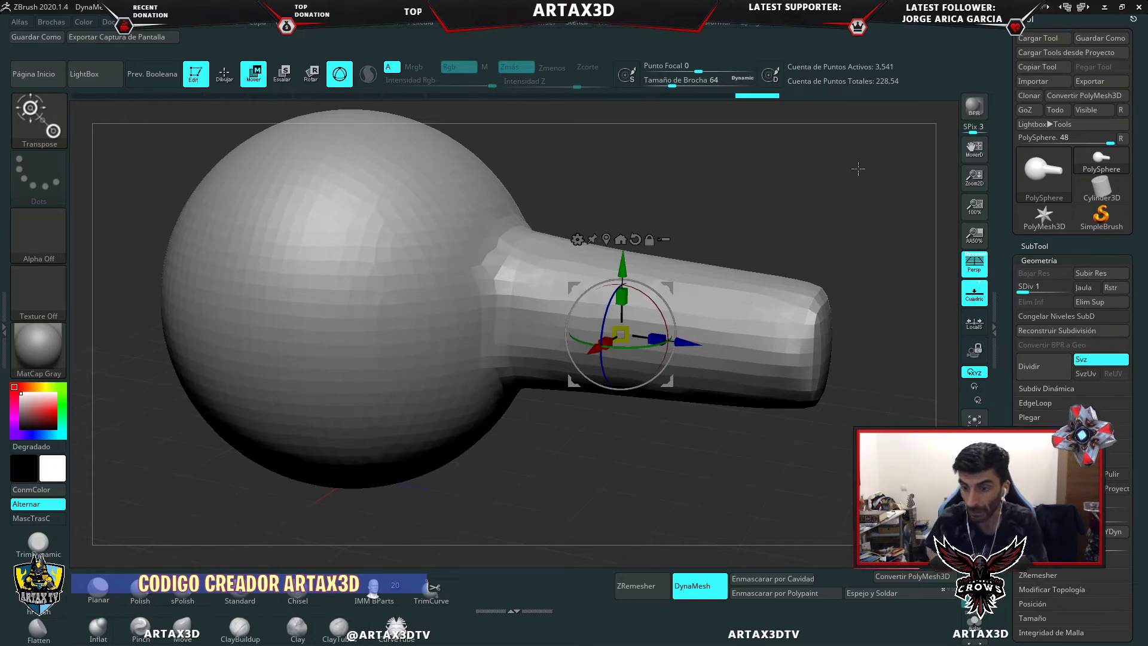
pyautogui.keyDown('ctrl'); pyautogui.moveTo(858, 169); pyautogui.dragTo(815, 225); pyautogui.keyUp('ctrl')
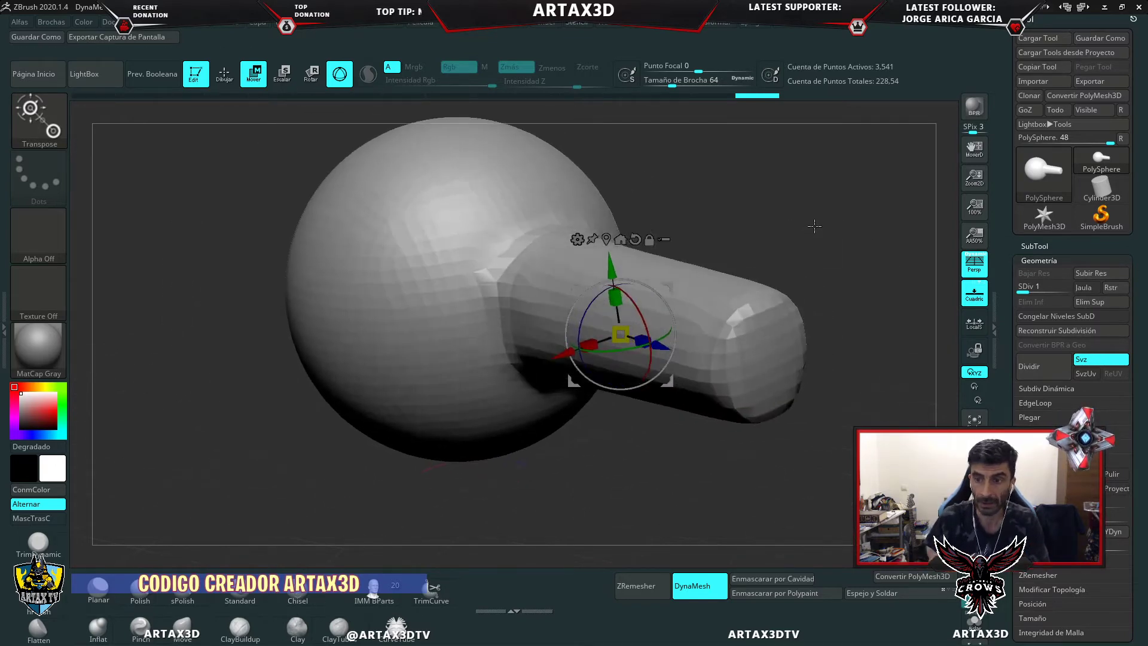
pyautogui.moveTo(1050, 290); pyautogui.dragTo(1072, 290)
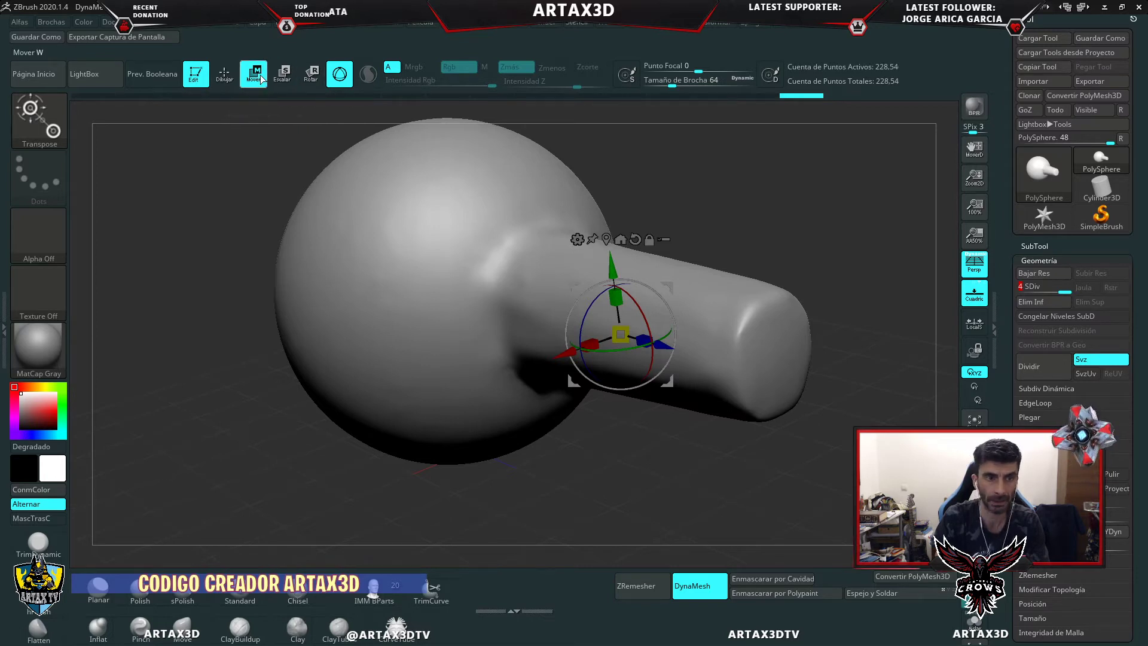
# - Switch to Draw mode with the Move brush, bring up the Brush palette, and frame the model
pyautogui.click(228, 82)
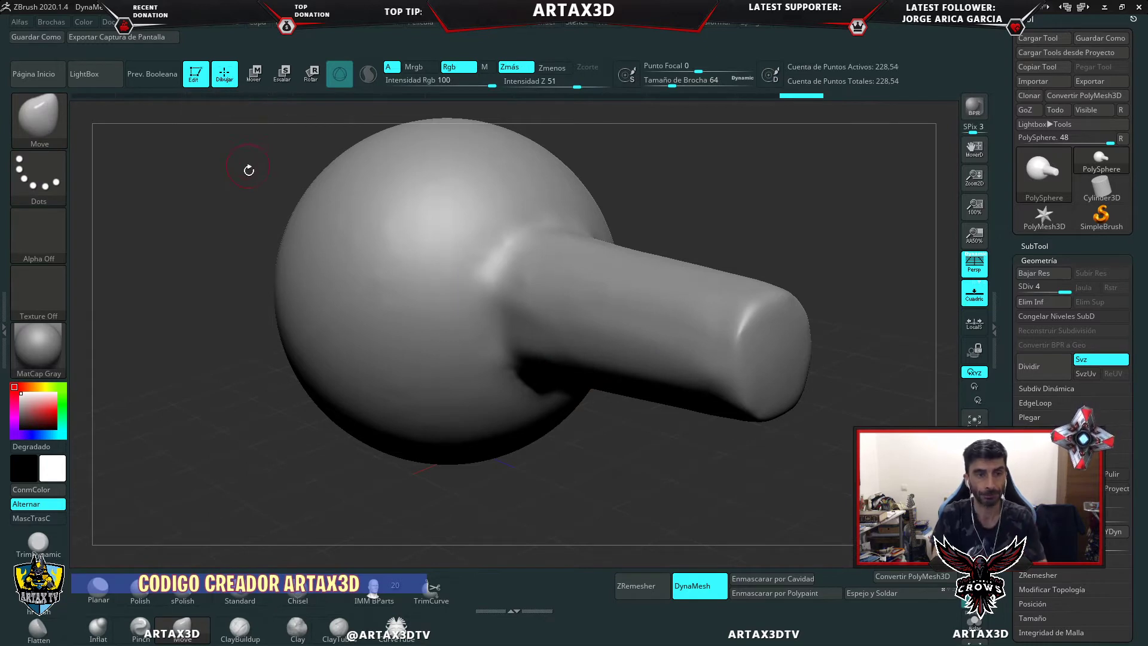
pyautogui.moveTo(248, 172)
pyautogui.mouseDown()
pyautogui.moveTo(242, 198)
pyautogui.moveTo(217, 132)
pyautogui.mouseUp()
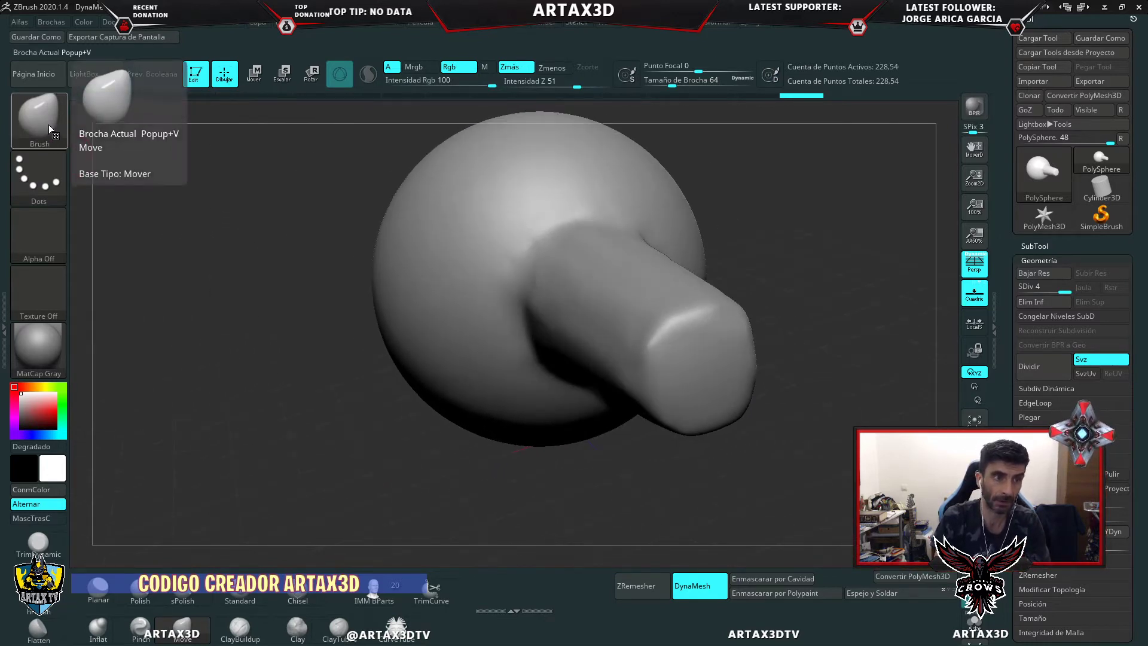
pyautogui.click(43, 125)
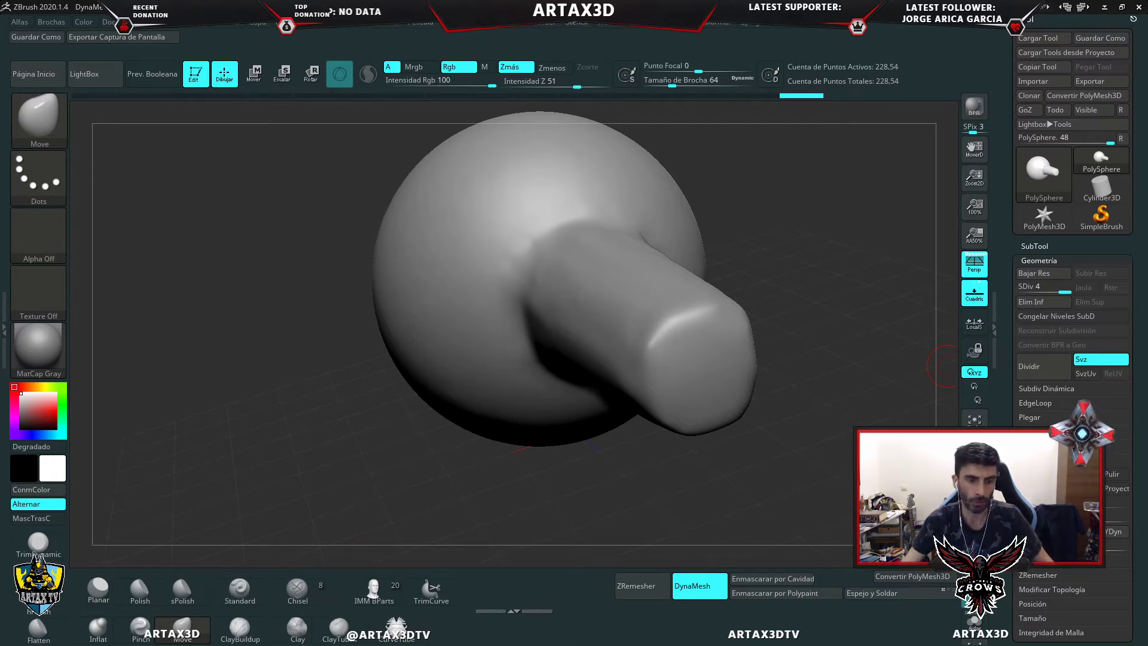
pyautogui.moveTo(944, 366); pyautogui.dragTo(578, 379)
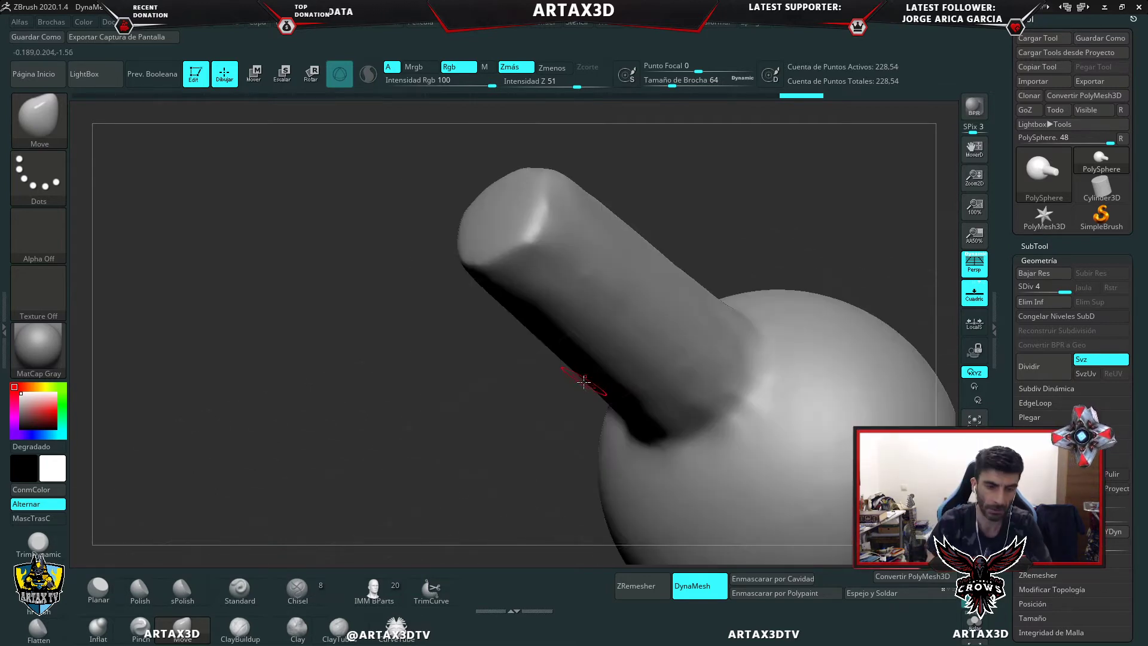
pyautogui.moveTo(475, 384)
pyautogui.mouseDown()
pyautogui.moveTo(403, 423)
pyautogui.moveTo(335, 538)
pyautogui.mouseUp()
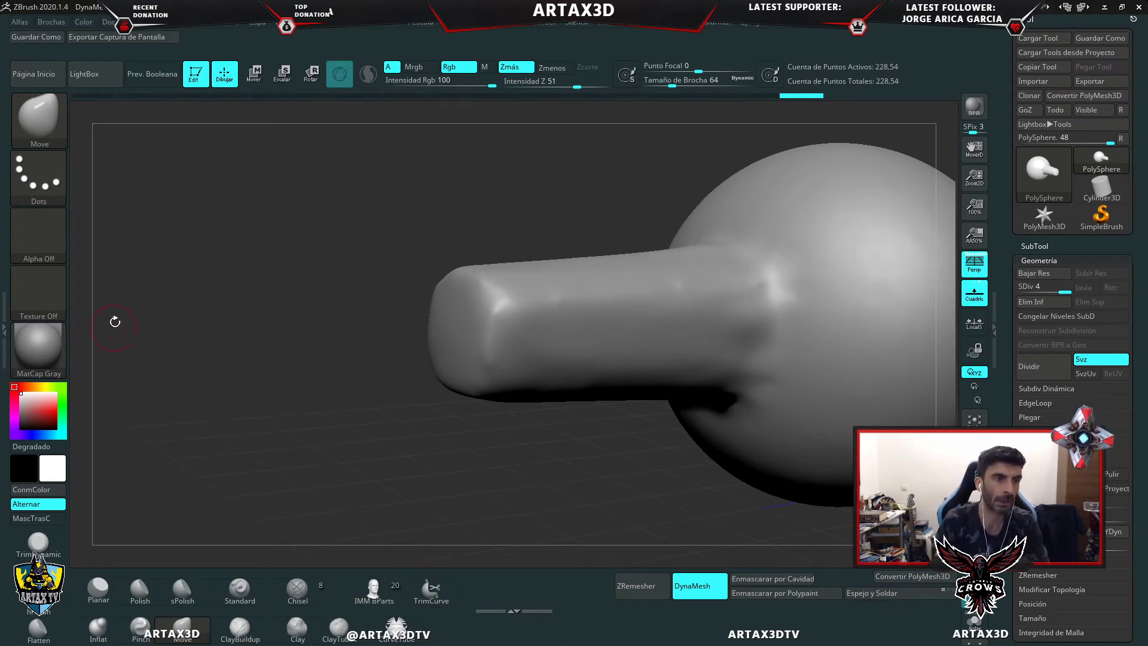
pyautogui.moveTo(290, 302)
pyautogui.mouseDown()
pyautogui.moveTo(359, 307)
pyautogui.moveTo(345, 321)
pyautogui.mouseUp()
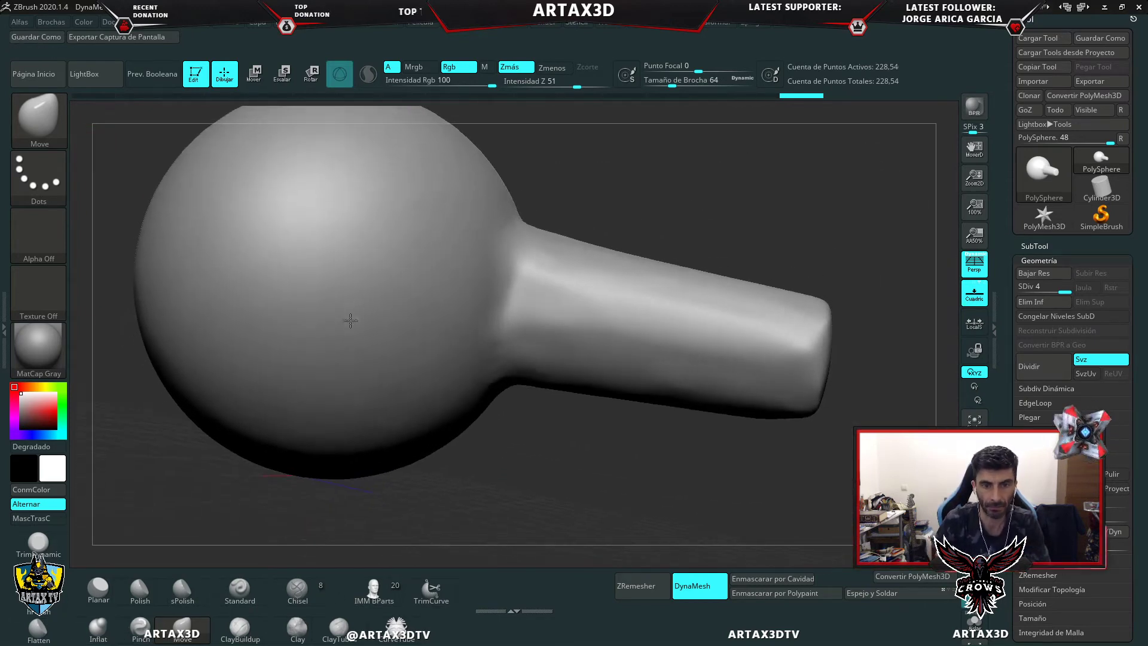
pyautogui.click(974, 420)
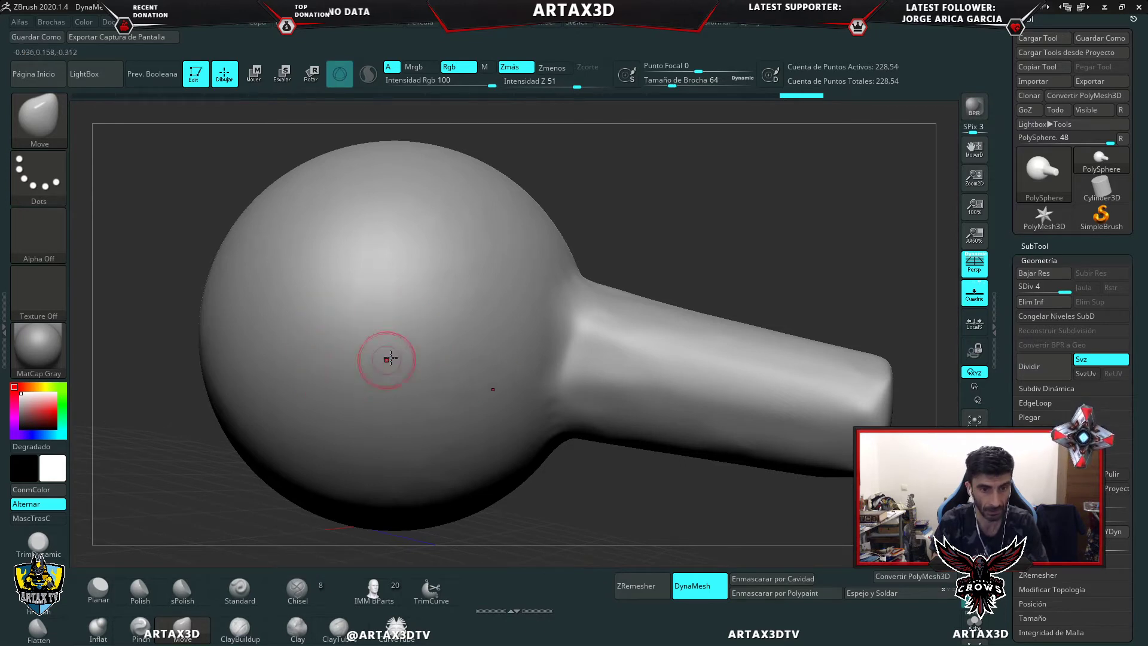
# - Frame the sphere front-on, enlarge the Move brush, pull two mirrored bulges, and adjust focal shift
pyautogui.moveTo(720, 223)
pyautogui.mouseDown()
pyautogui.moveTo(561, 256)
pyautogui.moveTo(569, 249)
pyautogui.mouseUp()
pyautogui.moveTo(418, 287); pyautogui.dragTo(340, 322)
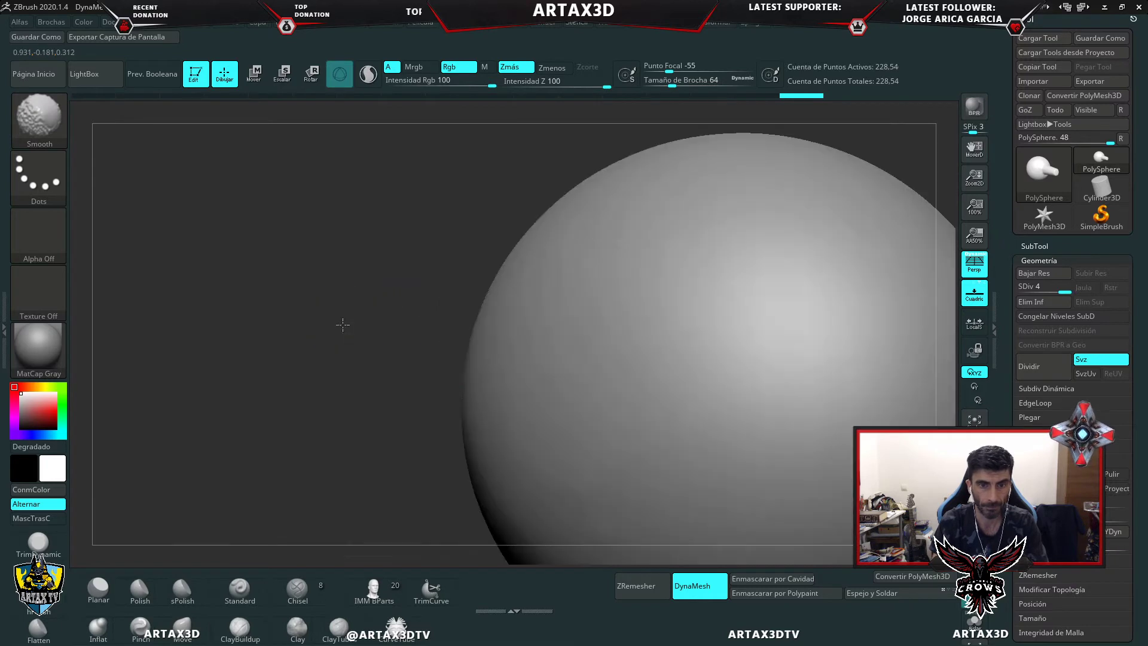
pyautogui.moveTo(867, 444); pyautogui.dragTo(939, 418)
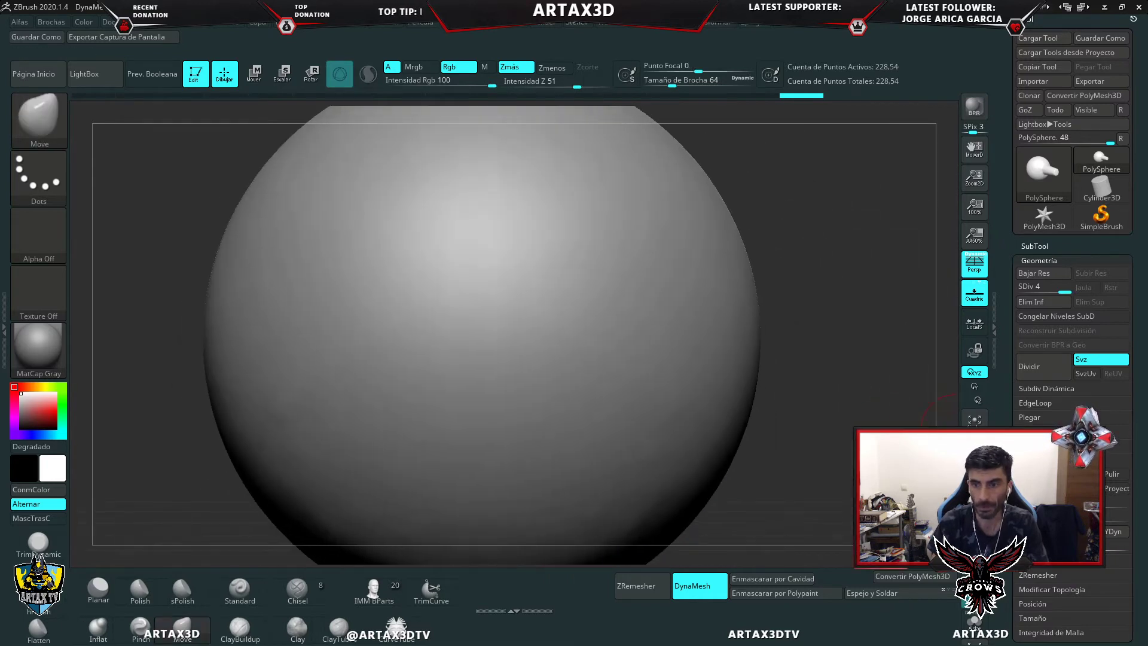
pyautogui.press('f')
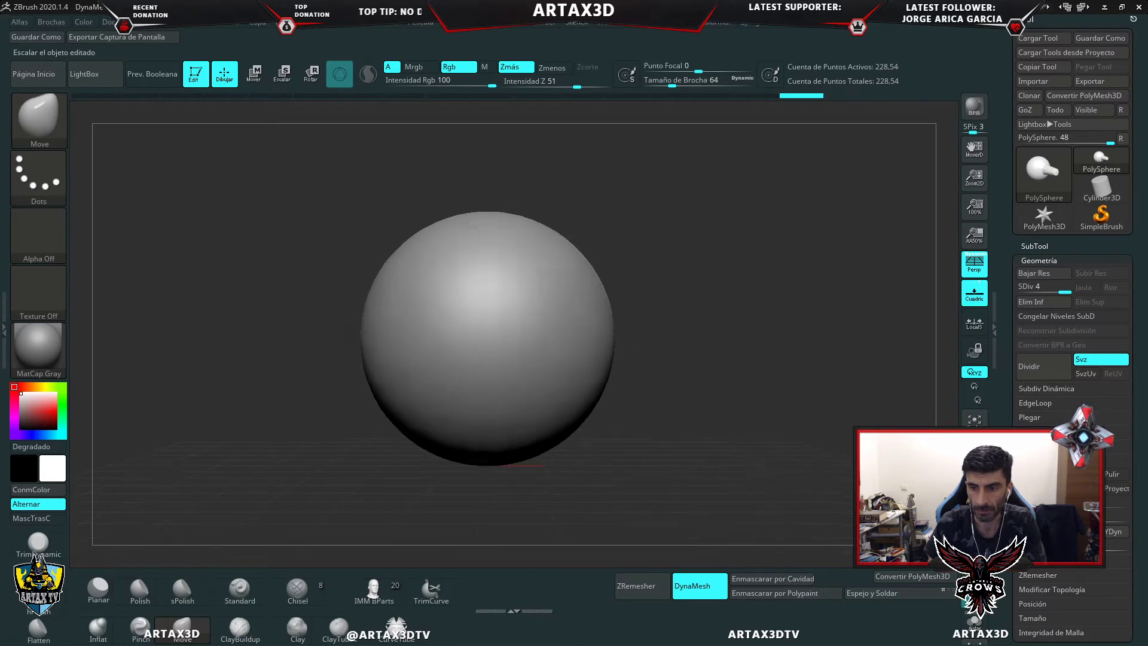
pyautogui.press('f')
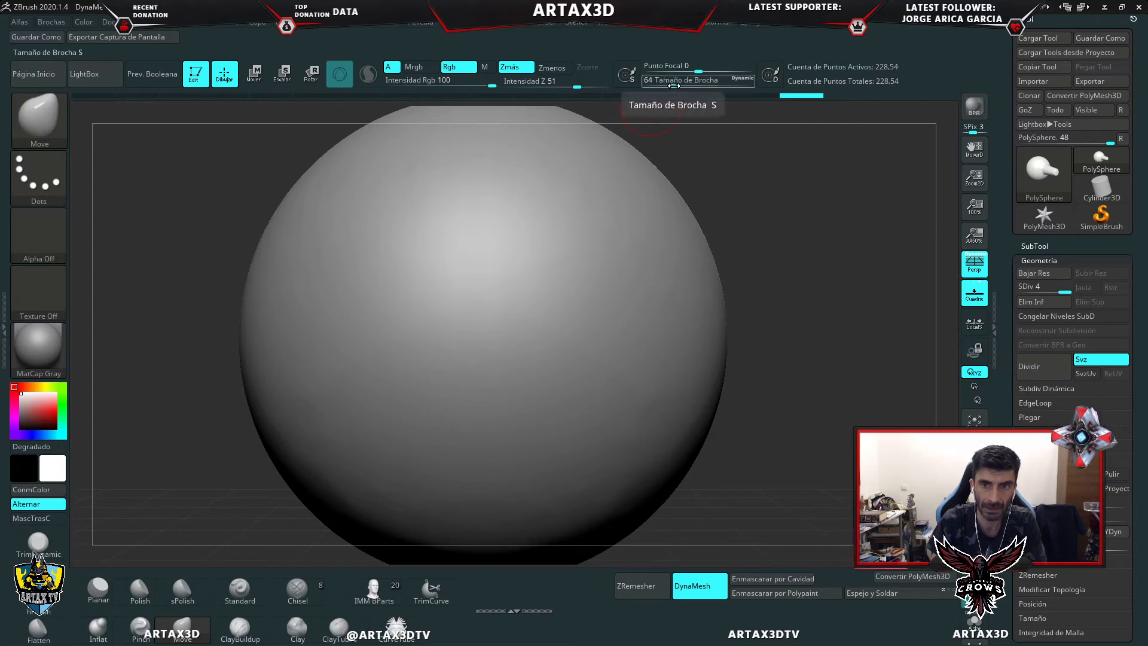
pyautogui.moveTo(672, 80)
pyautogui.mouseDown()
pyautogui.moveTo(698, 87)
pyautogui.moveTo(651, 72)
pyautogui.mouseUp()
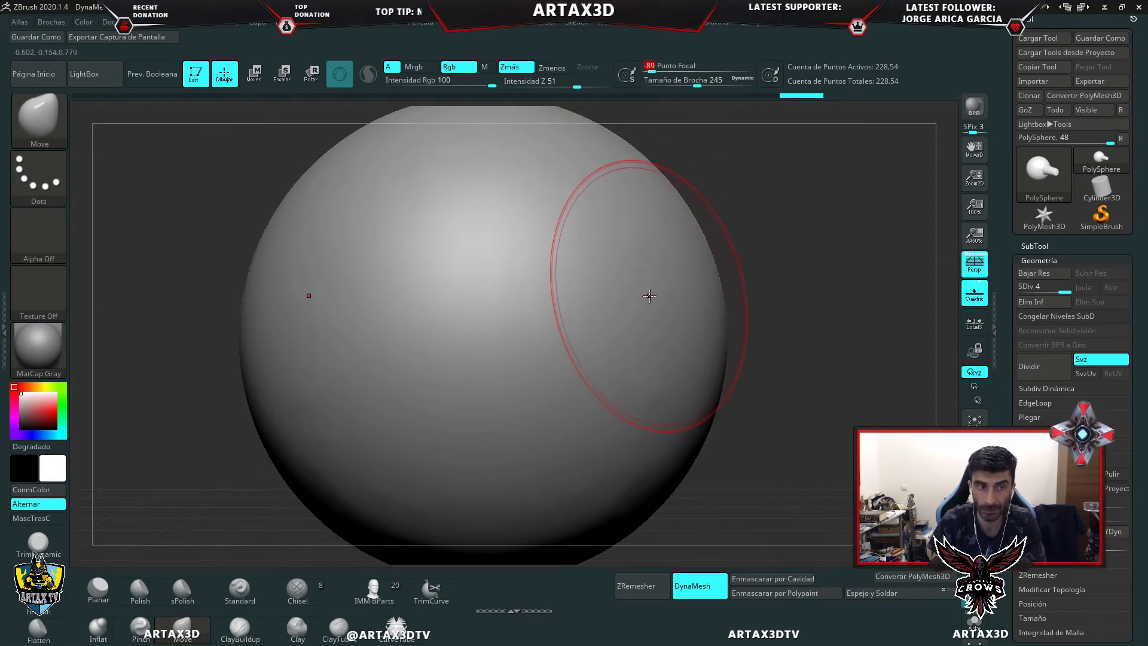
pyautogui.moveTo(658, 287); pyautogui.dragTo(776, 274)
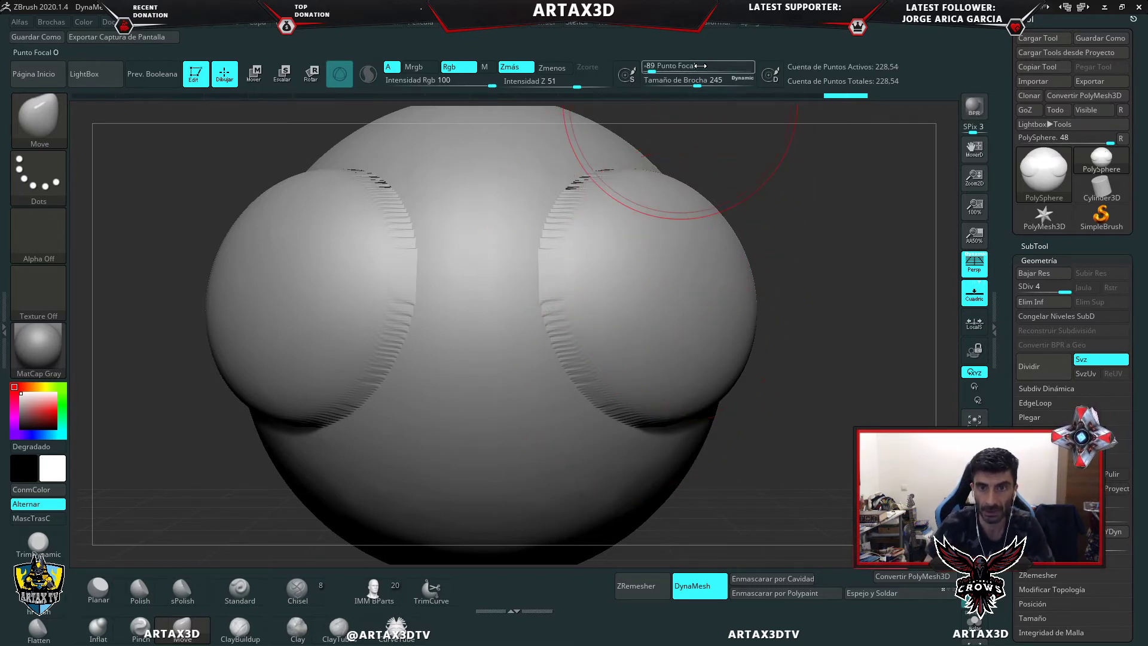
pyautogui.moveTo(652, 71)
pyautogui.mouseDown()
pyautogui.moveTo(720, 71)
pyautogui.moveTo(690, 88)
pyautogui.moveTo(728, 72)
pyautogui.mouseUp()
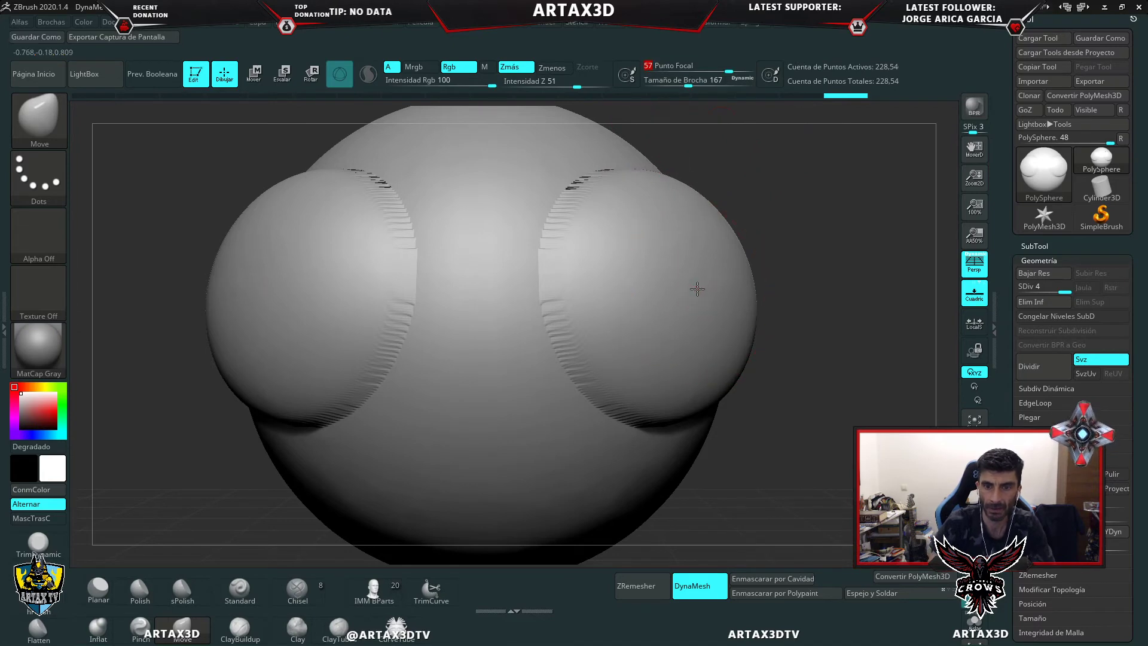
# - Reshape both bulges and pull the right bulge out into a long cone-shaped tube
pyautogui.moveTo(731, 285); pyautogui.dragTo(781, 274)
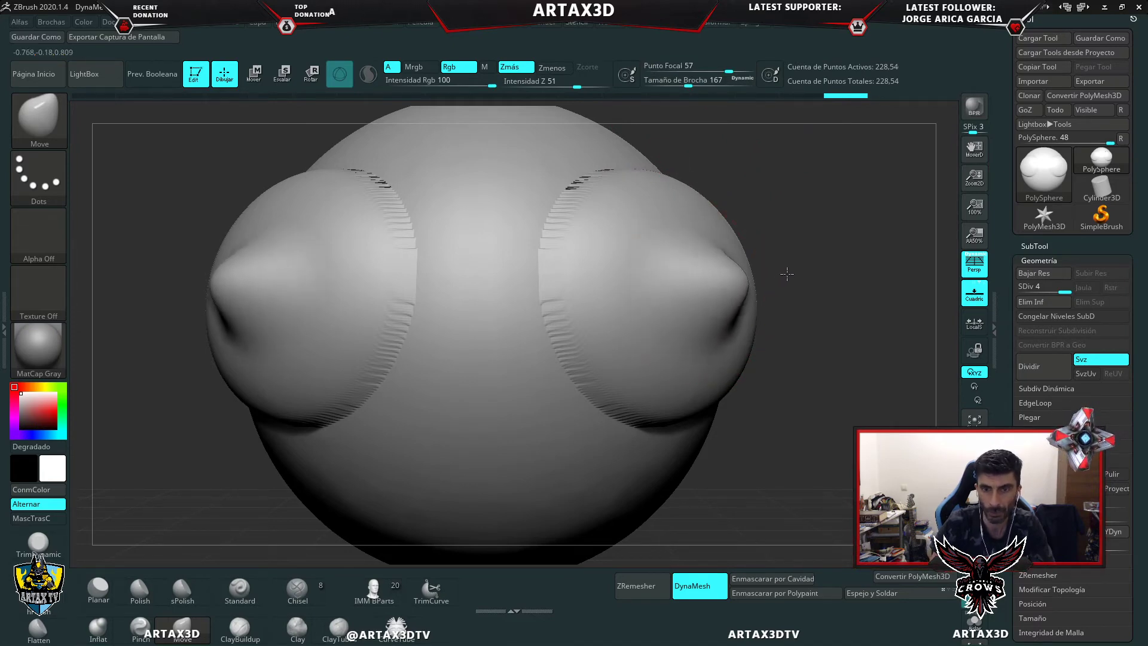
pyautogui.moveTo(816, 261); pyautogui.dragTo(817, 260)
pyautogui.moveTo(816, 260); pyautogui.dragTo(769, 243, button='right')
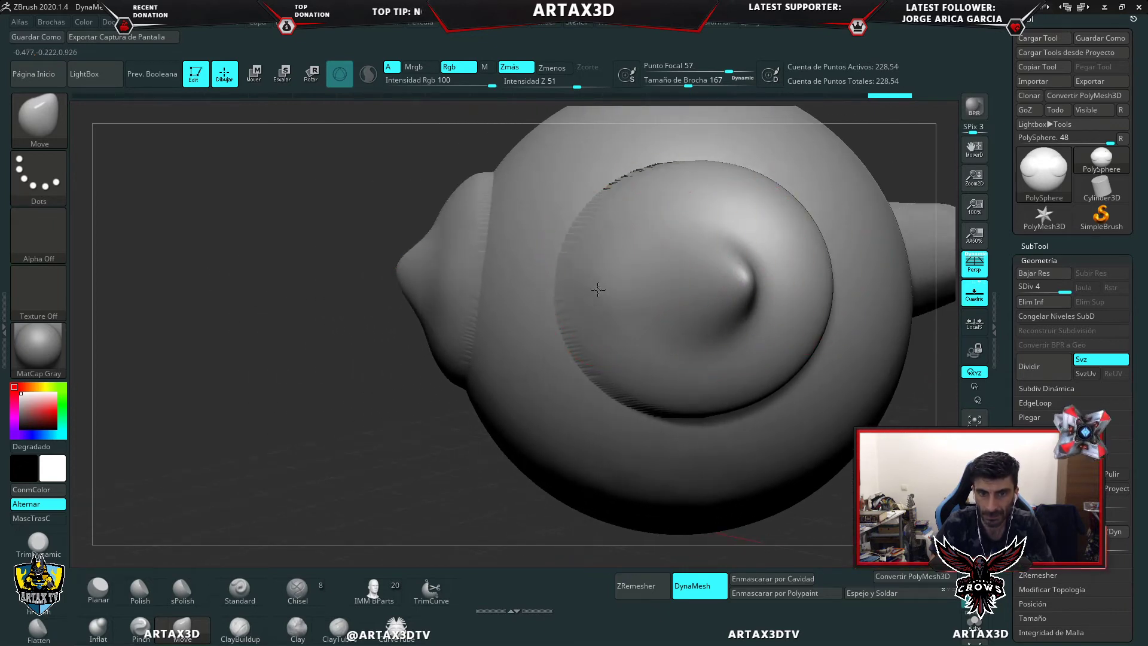
pyautogui.moveTo(582, 302); pyautogui.dragTo(498, 335)
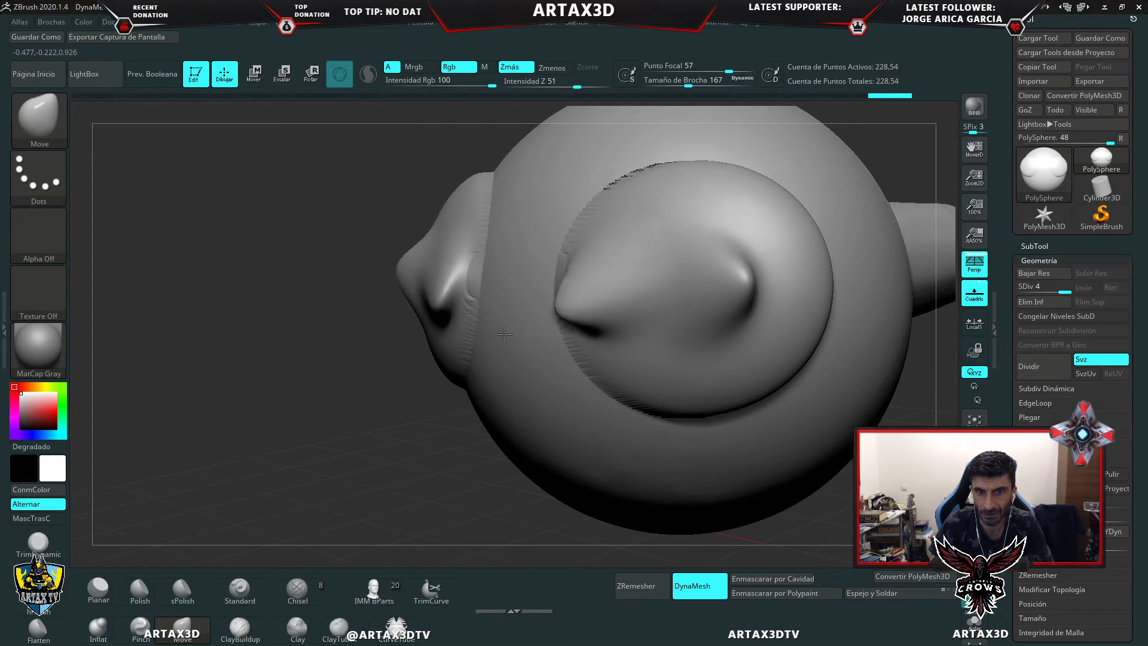
pyautogui.moveTo(365, 417); pyautogui.dragTo(681, 287, button='right')
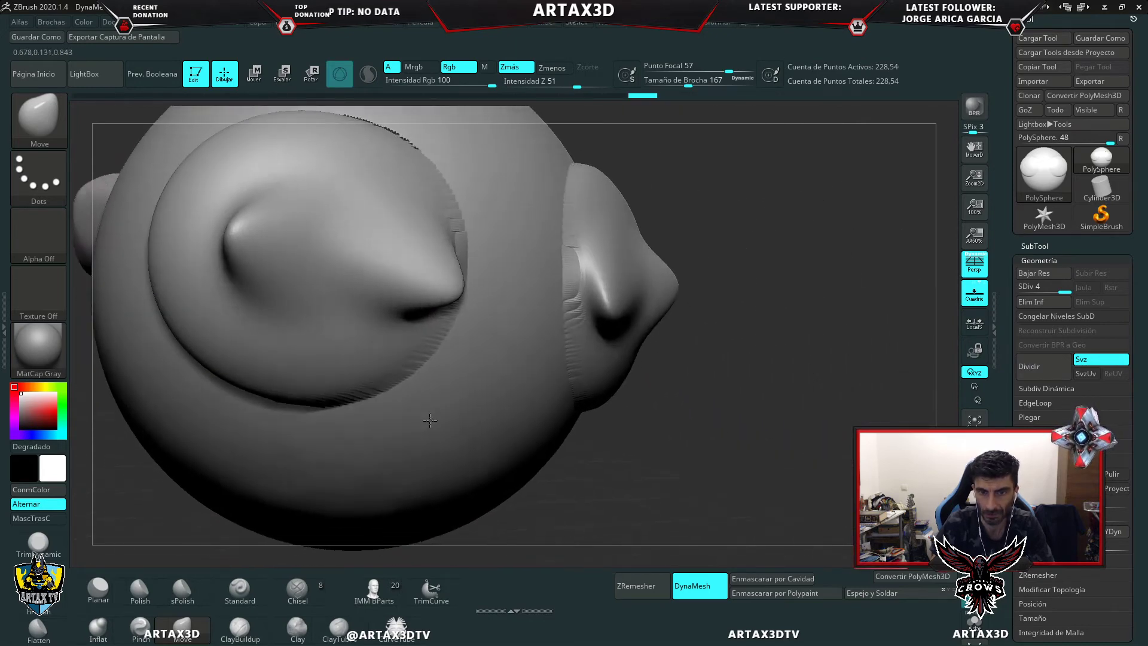
pyautogui.moveTo(674, 288); pyautogui.dragTo(746, 306)
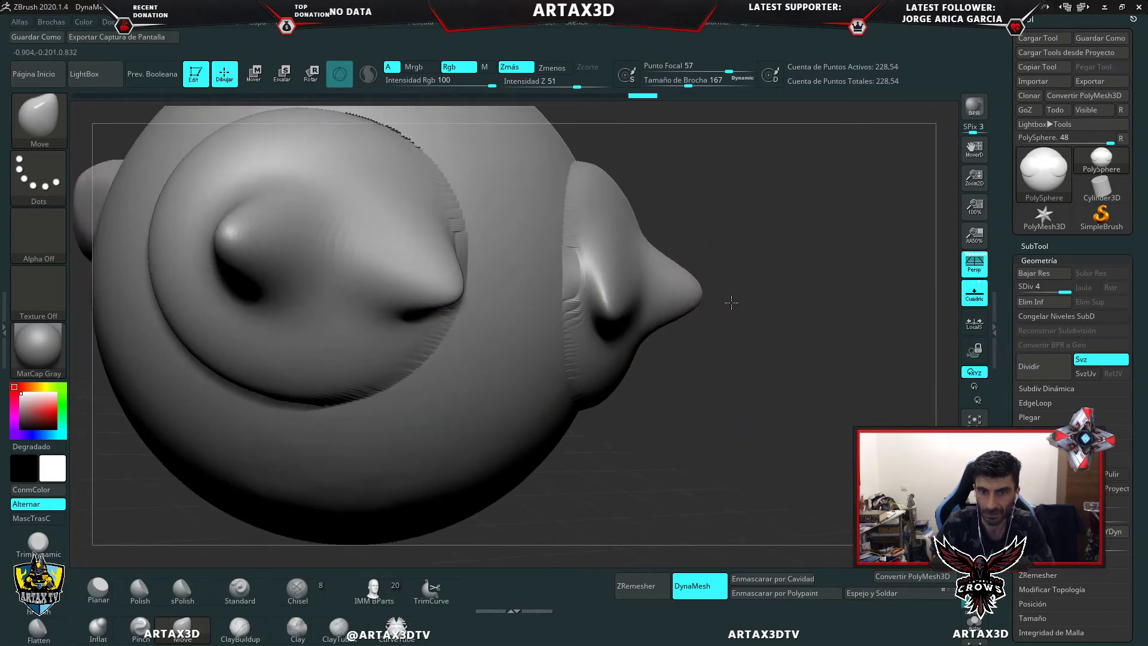
pyautogui.moveTo(816, 237); pyautogui.dragTo(761, 231)
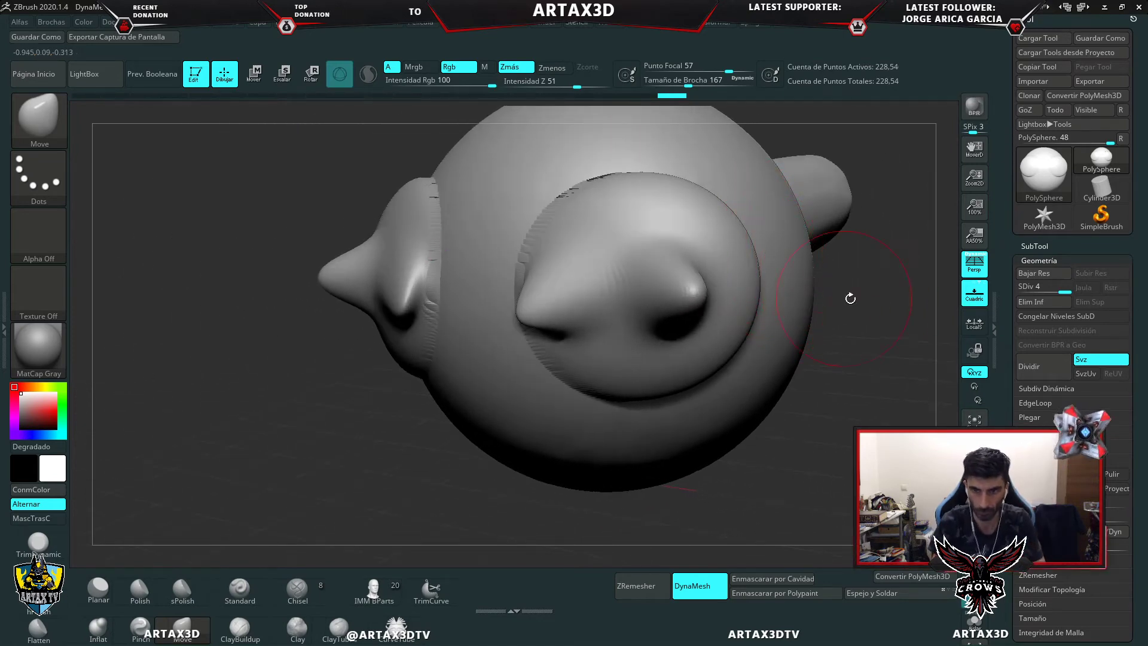
pyautogui.moveTo(848, 297)
pyautogui.mouseDown()
pyautogui.moveTo(868, 314)
pyautogui.moveTo(665, 147)
pyautogui.mouseUp()
# - Set focal shift to 74 and pull the side bulb out into a pointed tip
pyautogui.moveTo(728, 71); pyautogui.dragTo(658, 71)
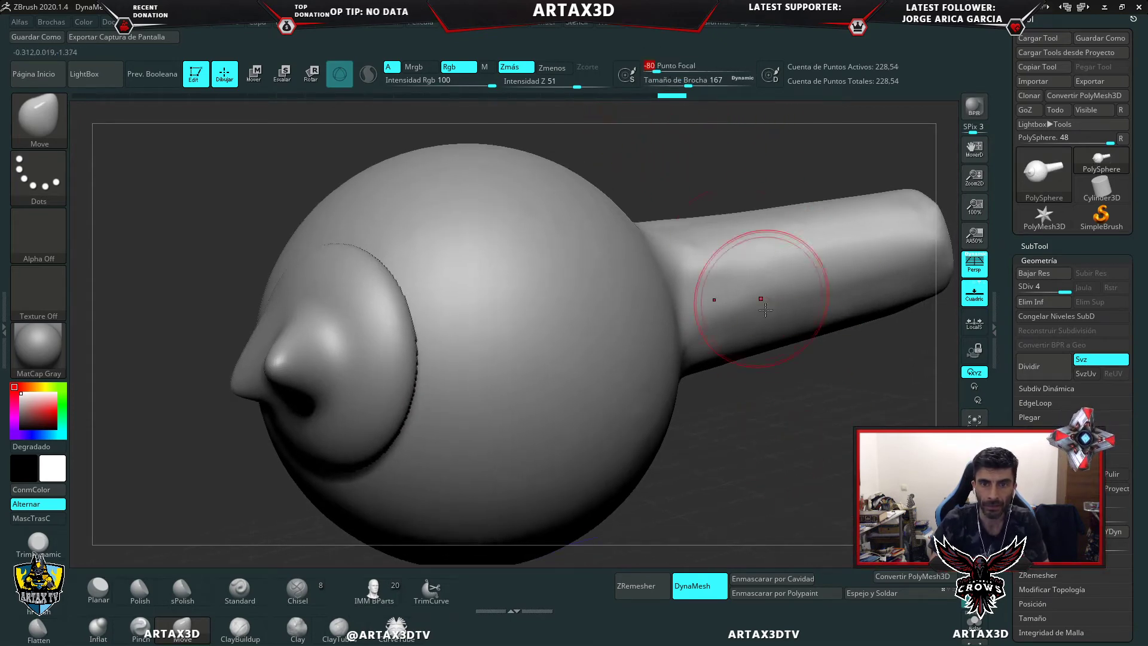
pyautogui.moveTo(820, 397)
pyautogui.mouseDown()
pyautogui.moveTo(499, 333)
pyautogui.moveTo(622, 366)
pyautogui.moveTo(725, 366)
pyautogui.moveTo(587, 357)
pyautogui.mouseUp()
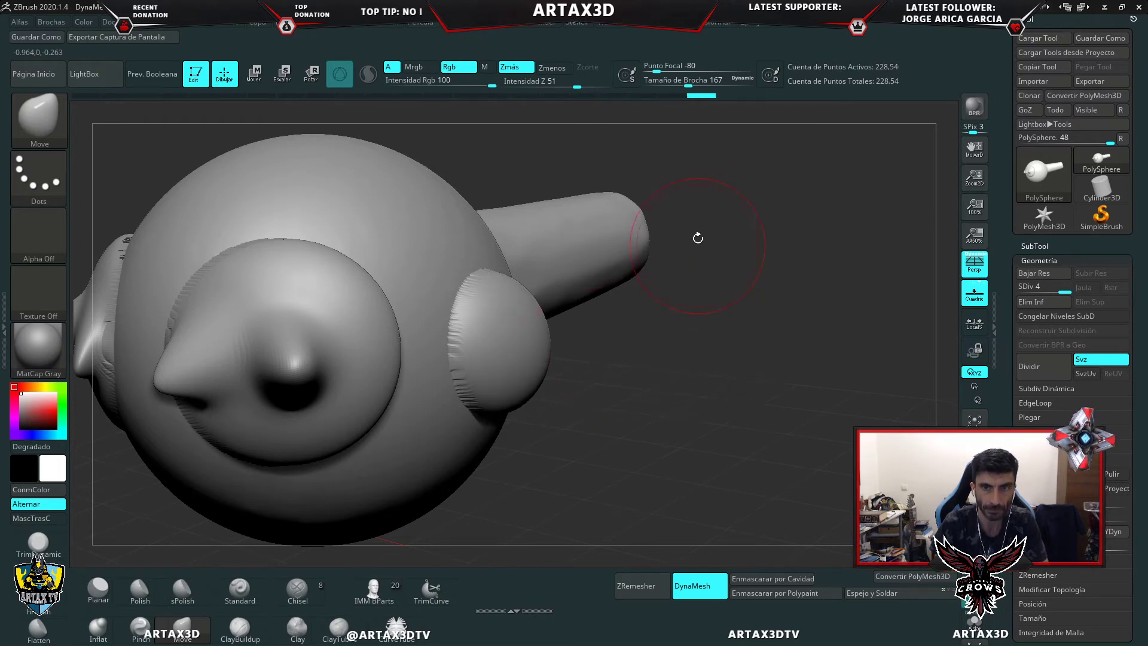
pyautogui.moveTo(656, 69); pyautogui.dragTo(667, 71)
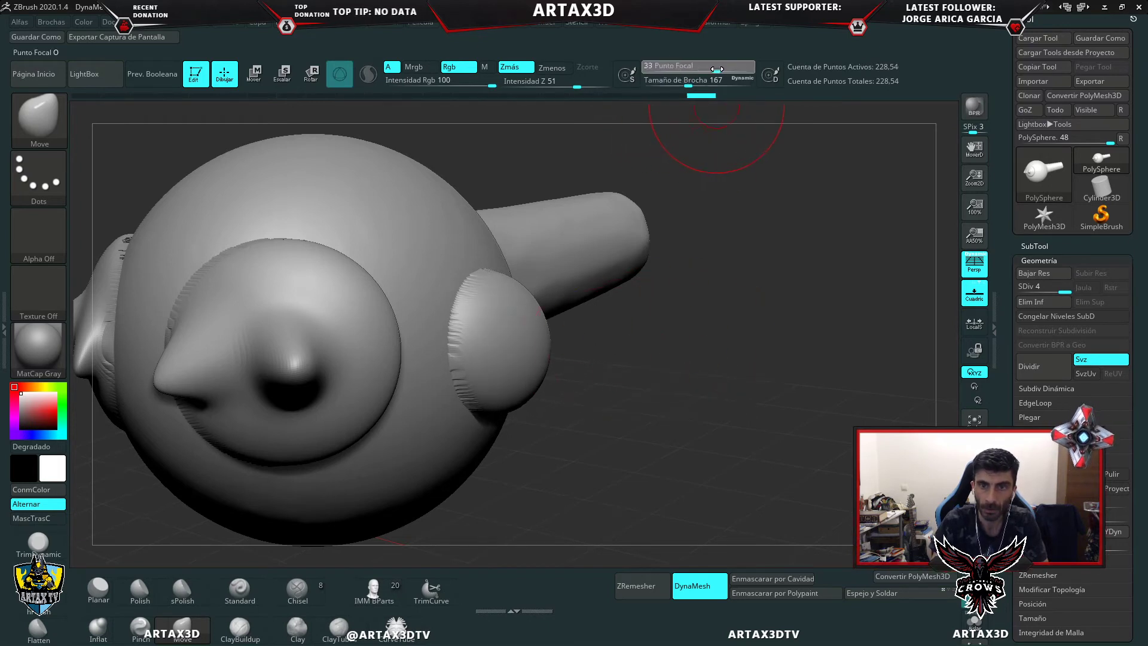
pyautogui.moveTo(739, 69); pyautogui.dragTo(736, 70)
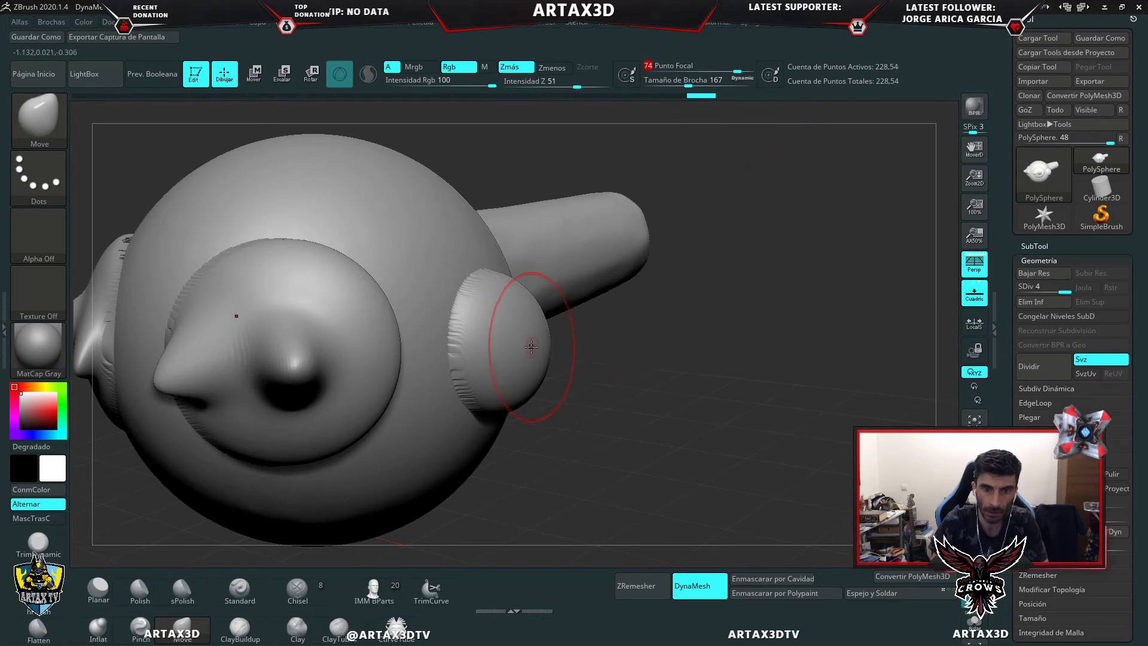
pyautogui.moveTo(541, 348)
pyautogui.mouseDown()
pyautogui.moveTo(661, 351)
pyautogui.moveTo(713, 317)
pyautogui.moveTo(676, 333)
pyautogui.mouseUp()
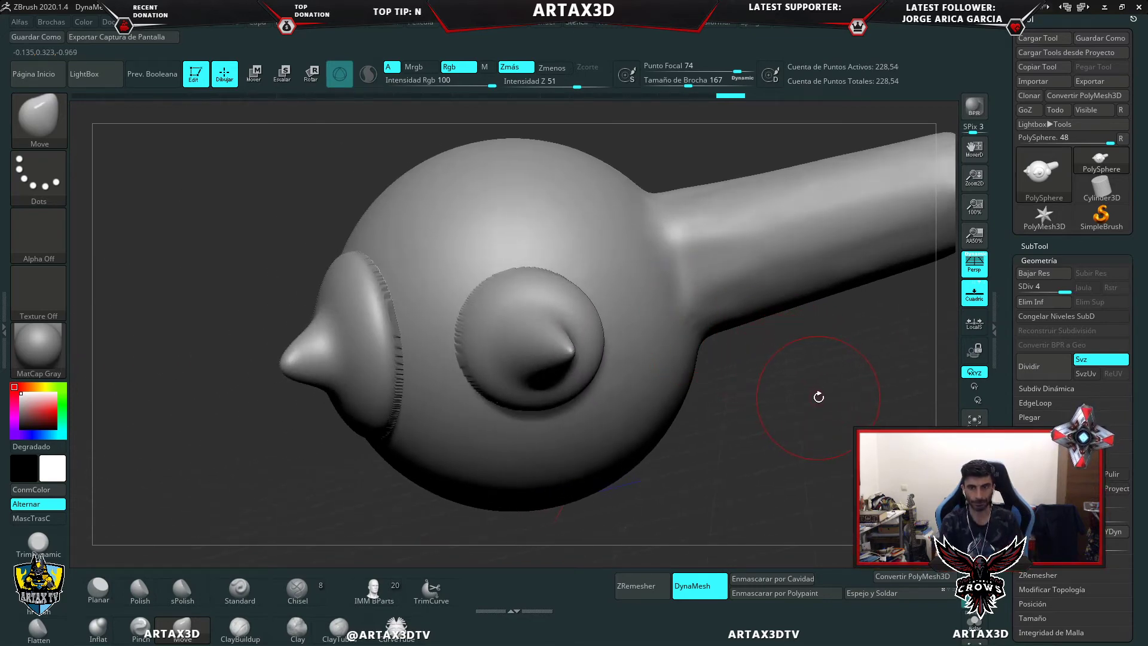
pyautogui.moveTo(819, 397)
pyautogui.mouseDown()
pyautogui.moveTo(807, 399)
pyautogui.moveTo(815, 388)
pyautogui.mouseUp()
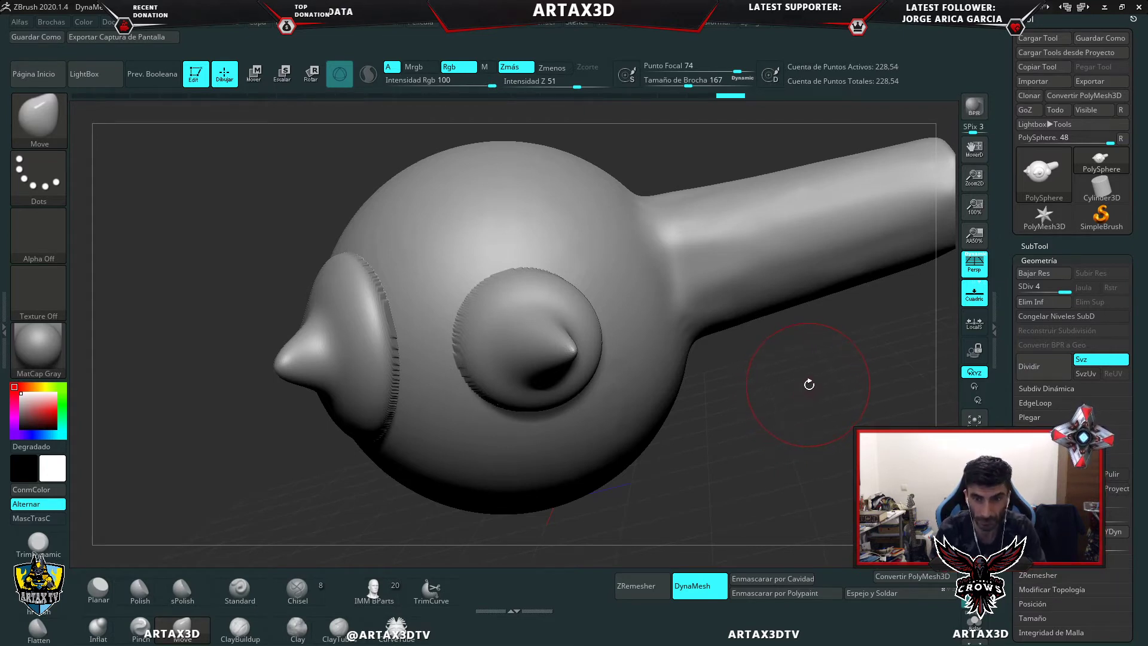
pyautogui.moveTo(812, 400); pyautogui.dragTo(686, 236)
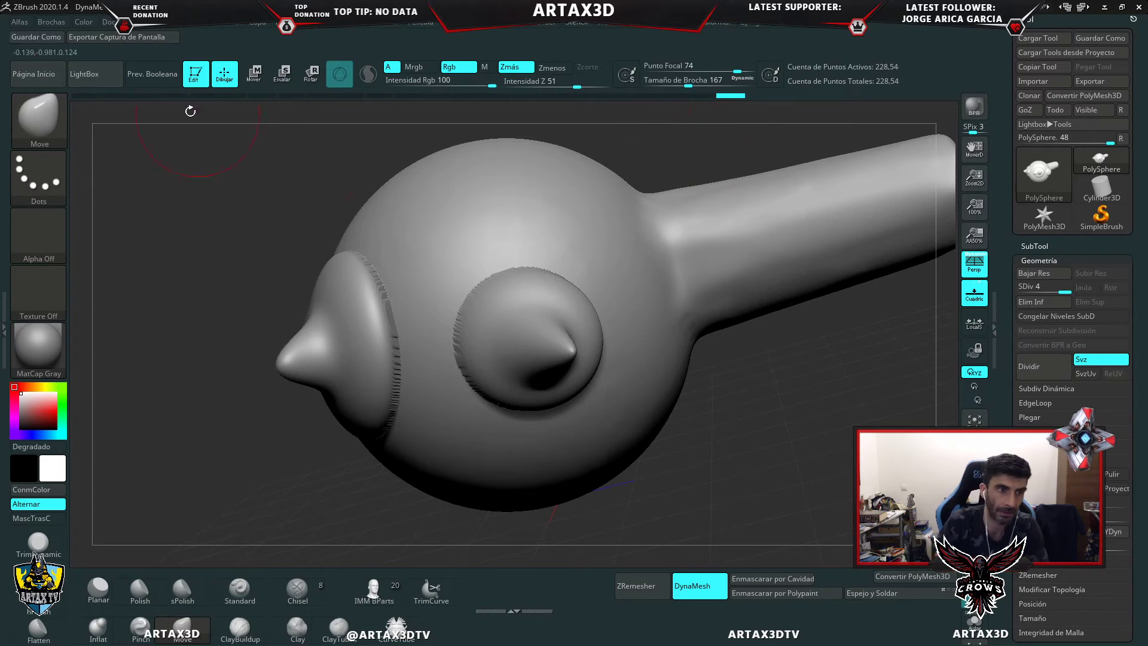
# - Select the Standard brush from the brush picker and orbit the model to a new angle
pyautogui.click(49, 114)
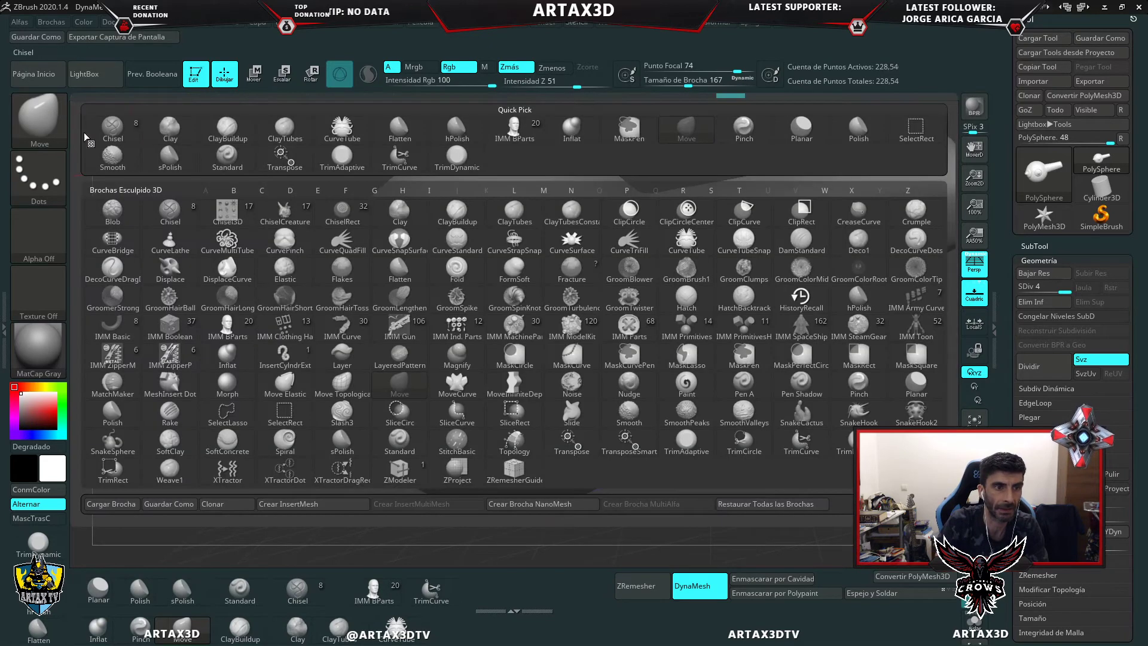
pyautogui.click(225, 159)
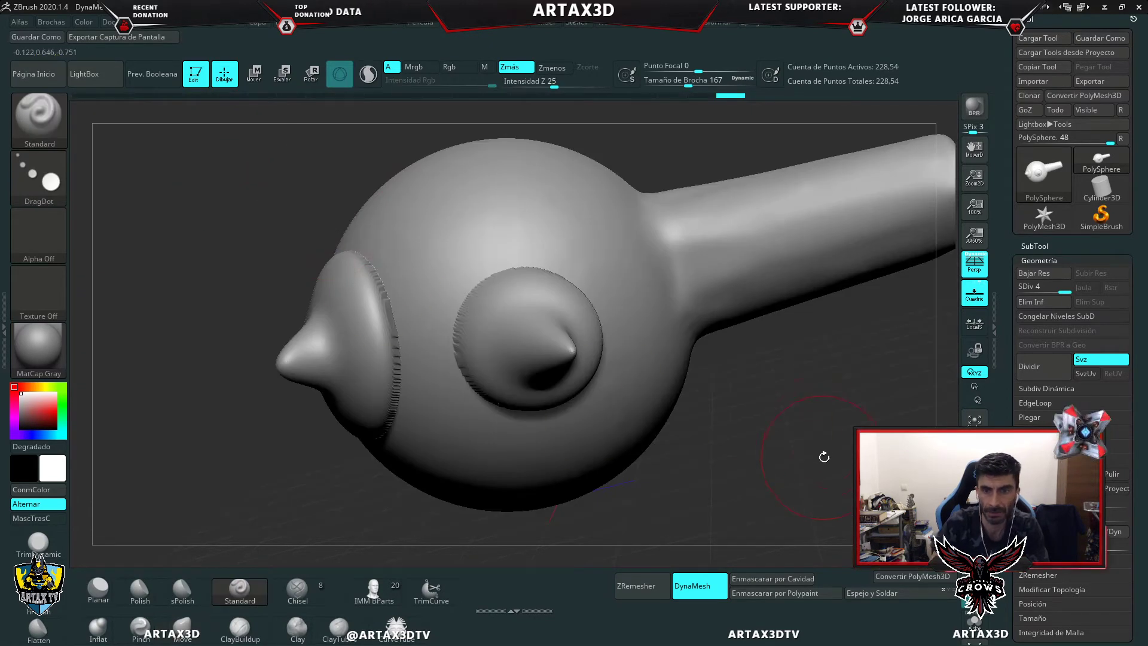
pyautogui.moveTo(827, 435); pyautogui.dragTo(926, 430)
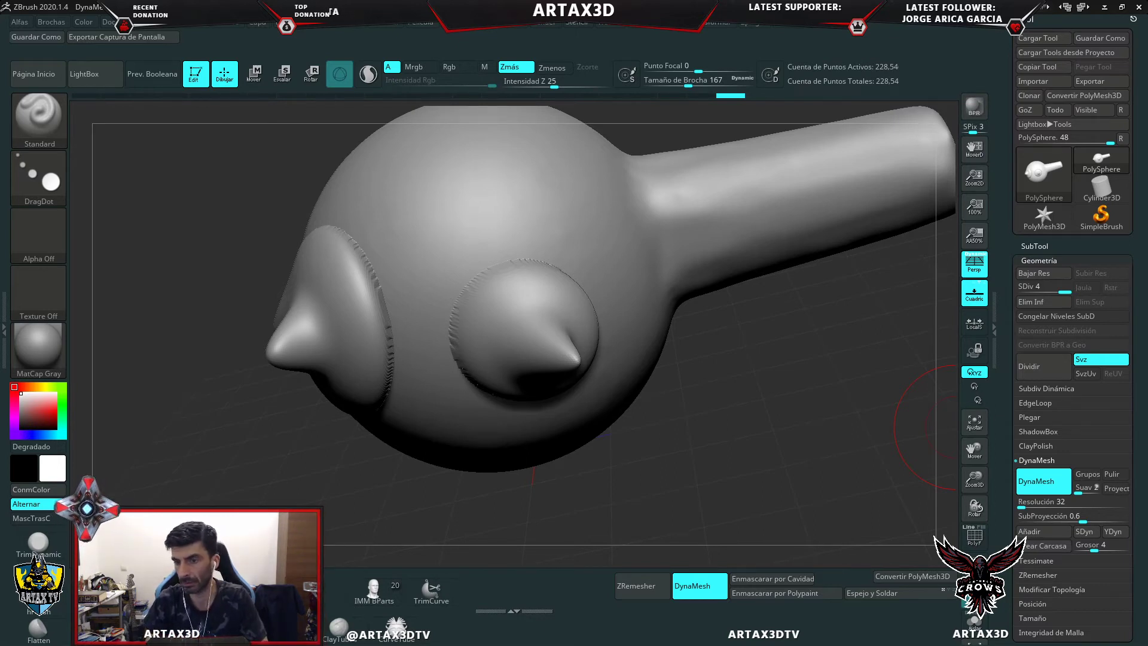
pyautogui.click(977, 424)
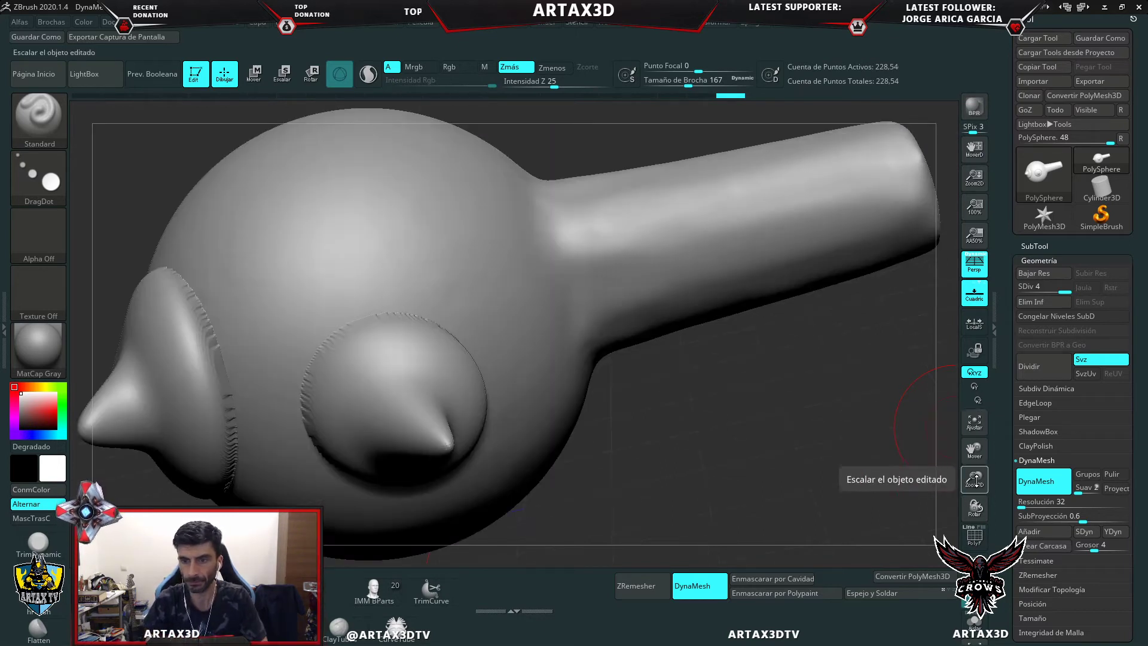
pyautogui.moveTo(974, 478); pyautogui.dragTo(990, 459)
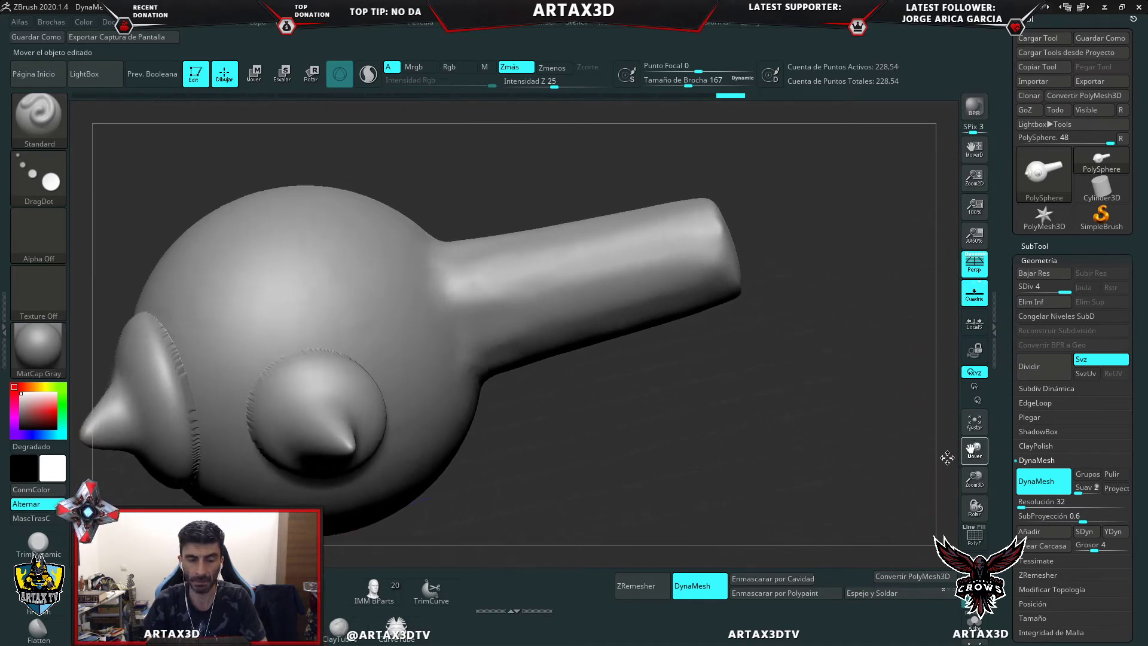
pyautogui.moveTo(987, 454)
pyautogui.mouseDown()
pyautogui.moveTo(954, 483)
pyautogui.moveTo(953, 449)
pyautogui.mouseUp()
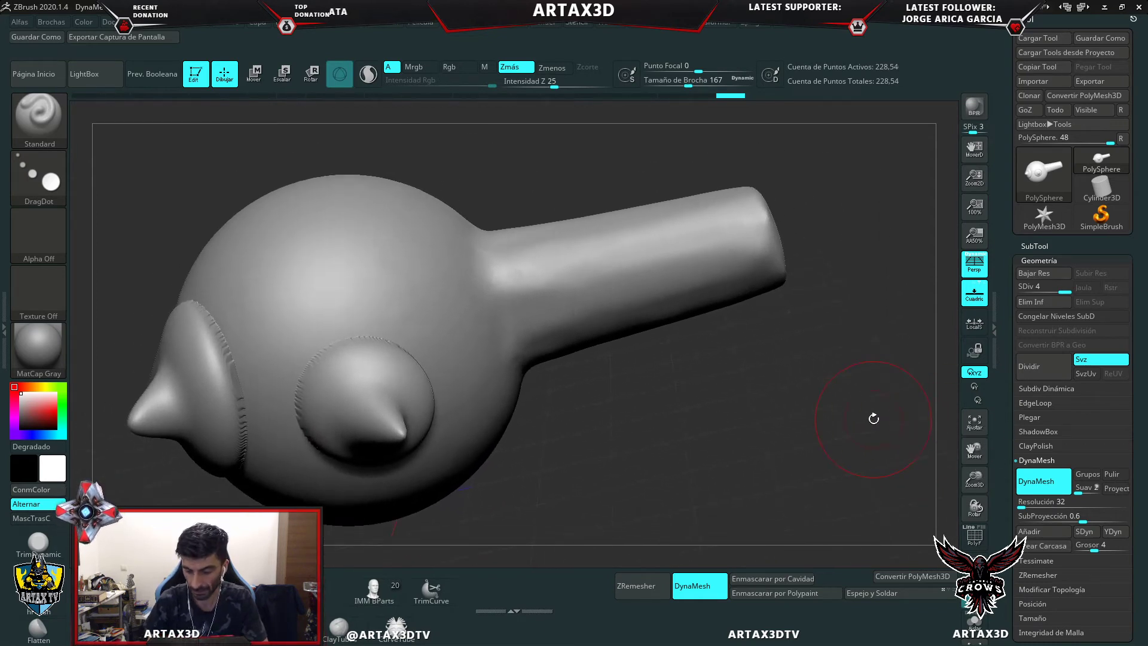
pyautogui.moveTo(791, 430)
pyautogui.mouseDown()
pyautogui.moveTo(783, 412)
pyautogui.moveTo(793, 410)
pyautogui.mouseUp()
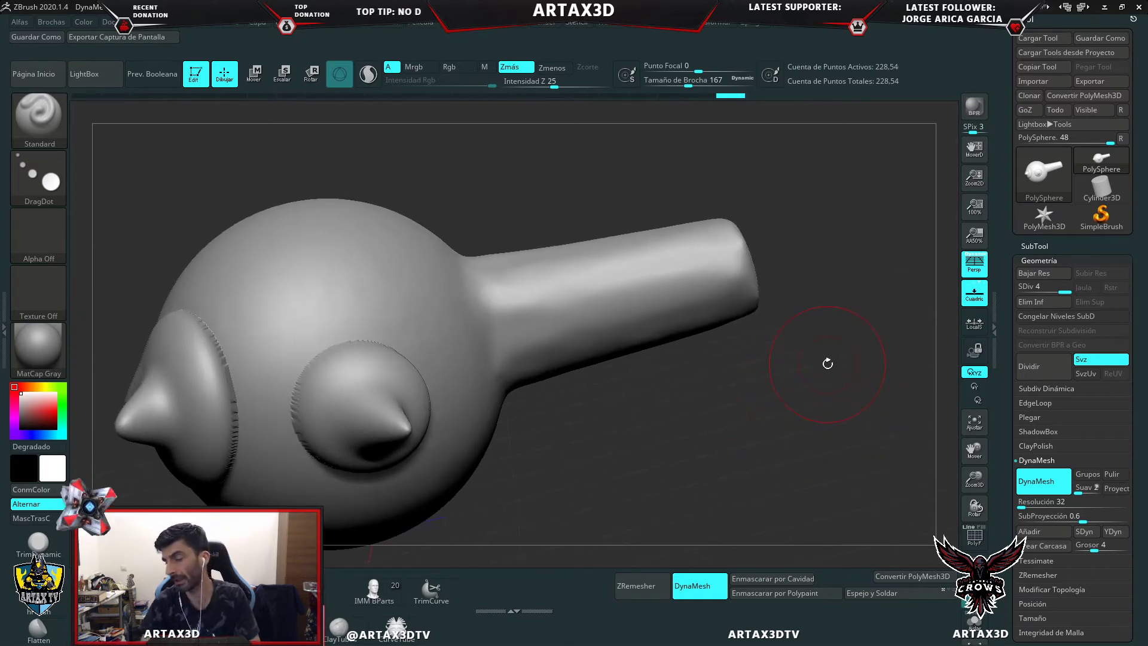
pyautogui.moveTo(779, 379)
pyautogui.mouseDown()
pyautogui.moveTo(751, 415)
pyautogui.moveTo(719, 426)
pyautogui.mouseUp()
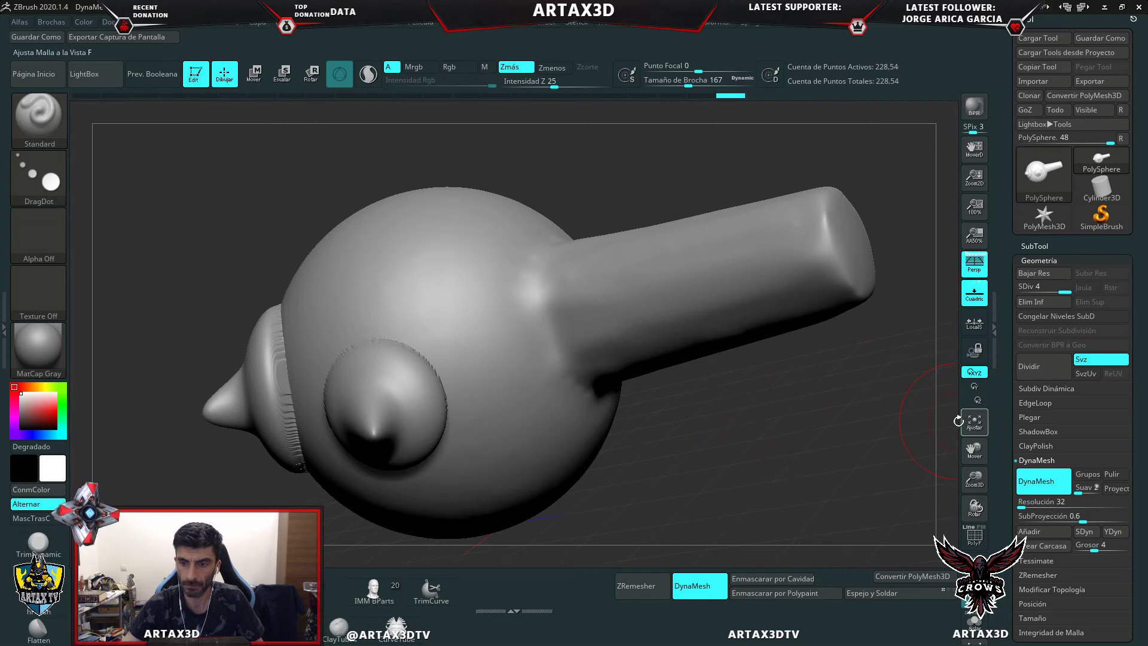
pyautogui.moveTo(842, 420); pyautogui.dragTo(855, 412)
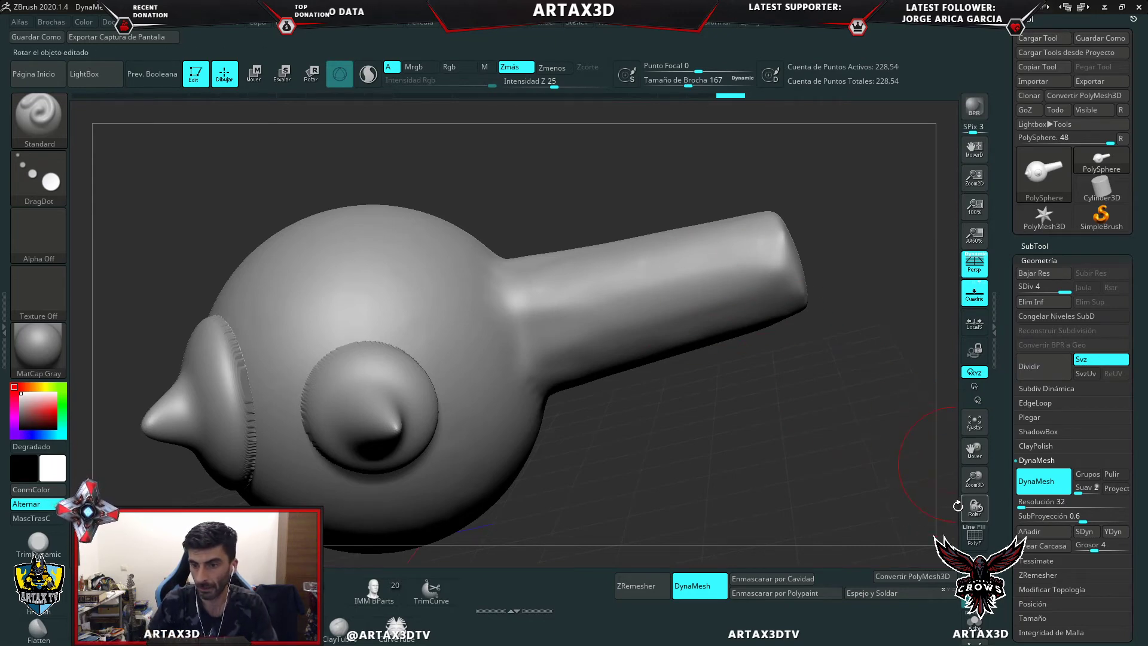
pyautogui.moveTo(980, 511); pyautogui.dragTo(984, 450)
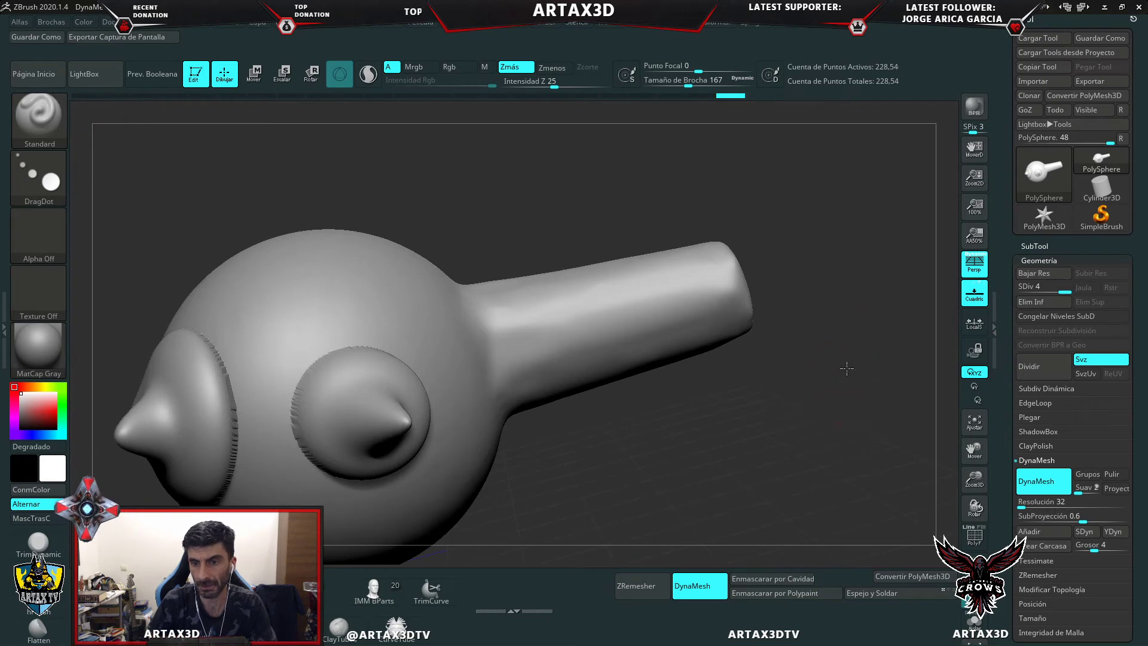
pyautogui.moveTo(847, 368)
pyautogui.mouseDown()
pyautogui.moveTo(881, 371)
pyautogui.moveTo(815, 379)
pyautogui.moveTo(887, 378)
pyautogui.moveTo(810, 389)
pyautogui.moveTo(847, 385)
pyautogui.moveTo(838, 339)
pyautogui.moveTo(813, 392)
pyautogui.moveTo(811, 382)
pyautogui.moveTo(759, 384)
pyautogui.moveTo(881, 402)
pyautogui.moveTo(849, 389)
pyautogui.moveTo(671, 387)
pyautogui.moveTo(789, 412)
pyautogui.moveTo(797, 351)
pyautogui.moveTo(815, 376)
pyautogui.mouseUp()
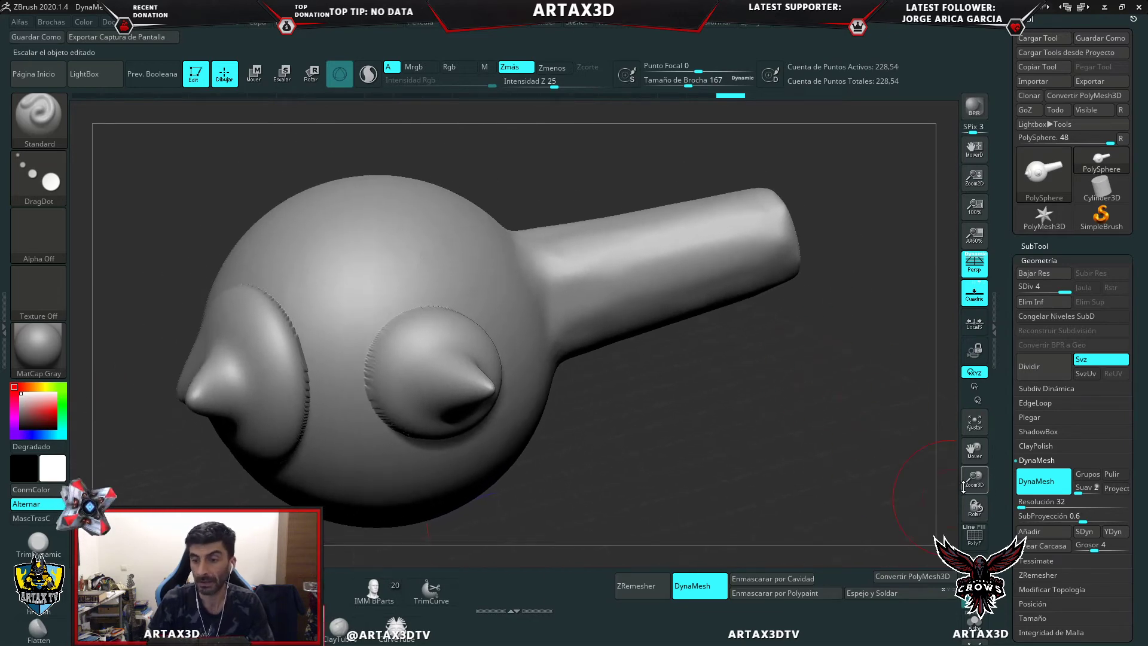
pyautogui.moveTo(795, 430)
pyautogui.mouseDown()
pyautogui.moveTo(756, 417)
pyautogui.moveTo(871, 397)
pyautogui.moveTo(798, 405)
pyautogui.moveTo(831, 388)
pyautogui.moveTo(897, 384)
pyautogui.moveTo(849, 394)
pyautogui.moveTo(865, 402)
pyautogui.moveTo(781, 405)
pyautogui.moveTo(845, 410)
pyautogui.moveTo(820, 379)
pyautogui.moveTo(805, 401)
pyautogui.moveTo(837, 403)
pyautogui.moveTo(825, 405)
pyautogui.moveTo(841, 401)
pyautogui.moveTo(847, 379)
pyautogui.moveTo(820, 392)
pyautogui.moveTo(837, 426)
pyautogui.moveTo(861, 395)
pyautogui.moveTo(817, 371)
pyautogui.moveTo(858, 389)
pyautogui.moveTo(841, 400)
pyautogui.moveTo(576, 164)
pyautogui.mouseUp()
pyautogui.moveTo(807, 403)
pyautogui.mouseDown()
pyautogui.moveTo(861, 385)
pyautogui.moveTo(771, 403)
pyautogui.moveTo(820, 410)
pyautogui.mouseUp()
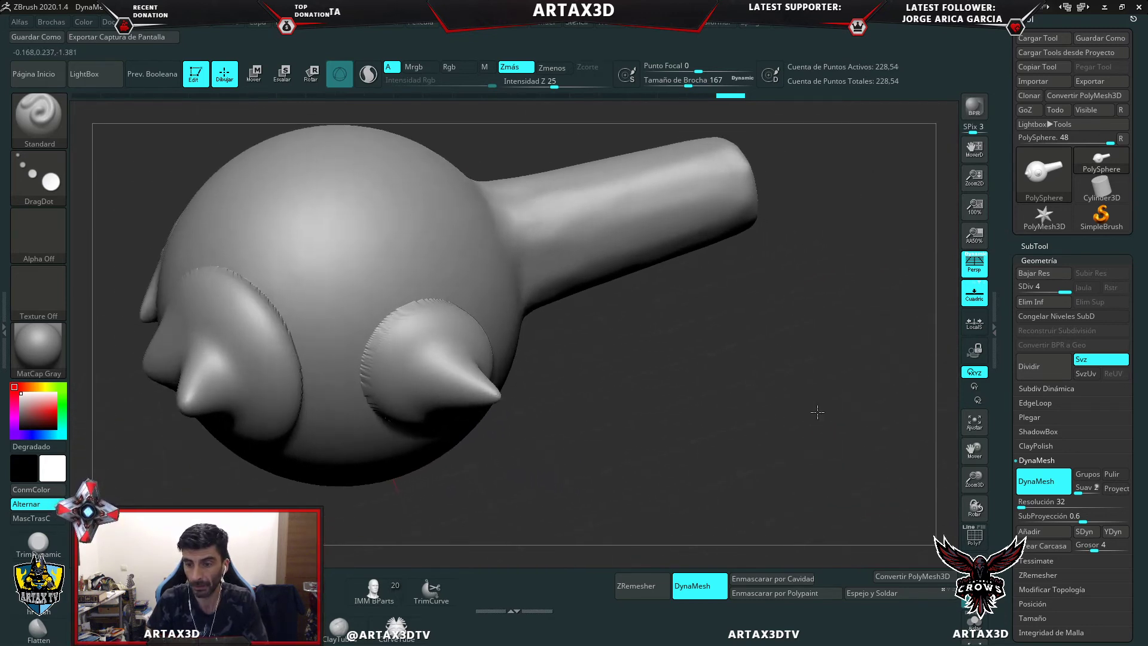
pyautogui.moveTo(979, 475)
pyautogui.mouseDown()
pyautogui.moveTo(970, 437)
pyautogui.moveTo(980, 508)
pyautogui.moveTo(974, 454)
pyautogui.moveTo(975, 479)
pyautogui.mouseUp()
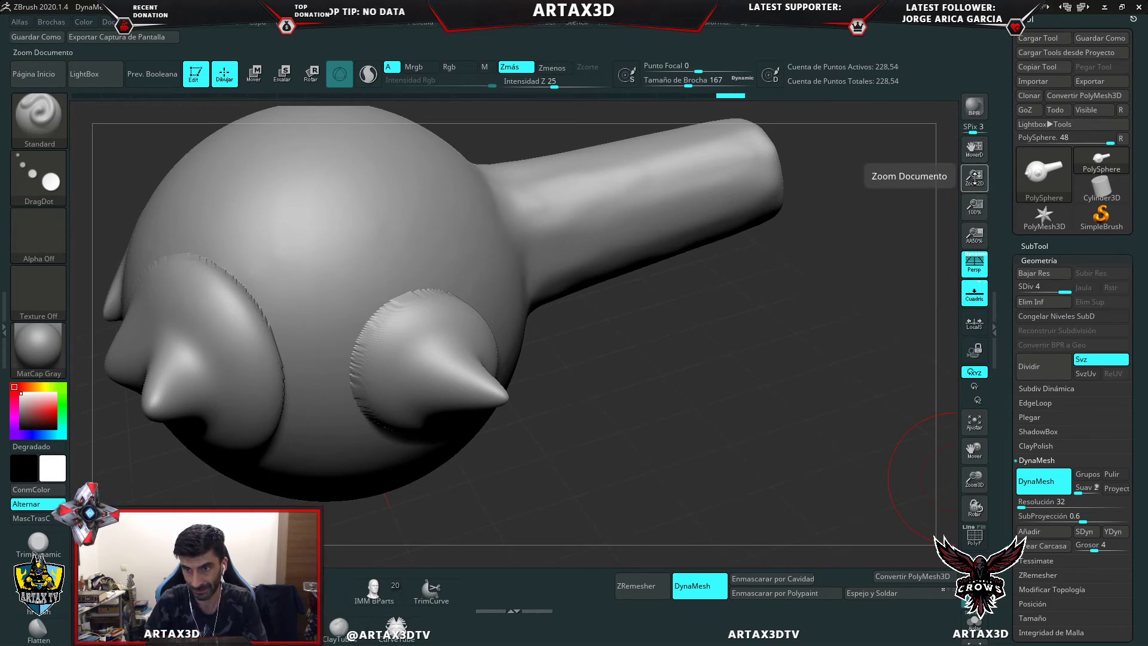
pyautogui.moveTo(979, 484)
pyautogui.mouseDown()
pyautogui.moveTo(987, 471)
pyautogui.moveTo(991, 484)
pyautogui.moveTo(979, 411)
pyautogui.moveTo(992, 443)
pyautogui.mouseUp()
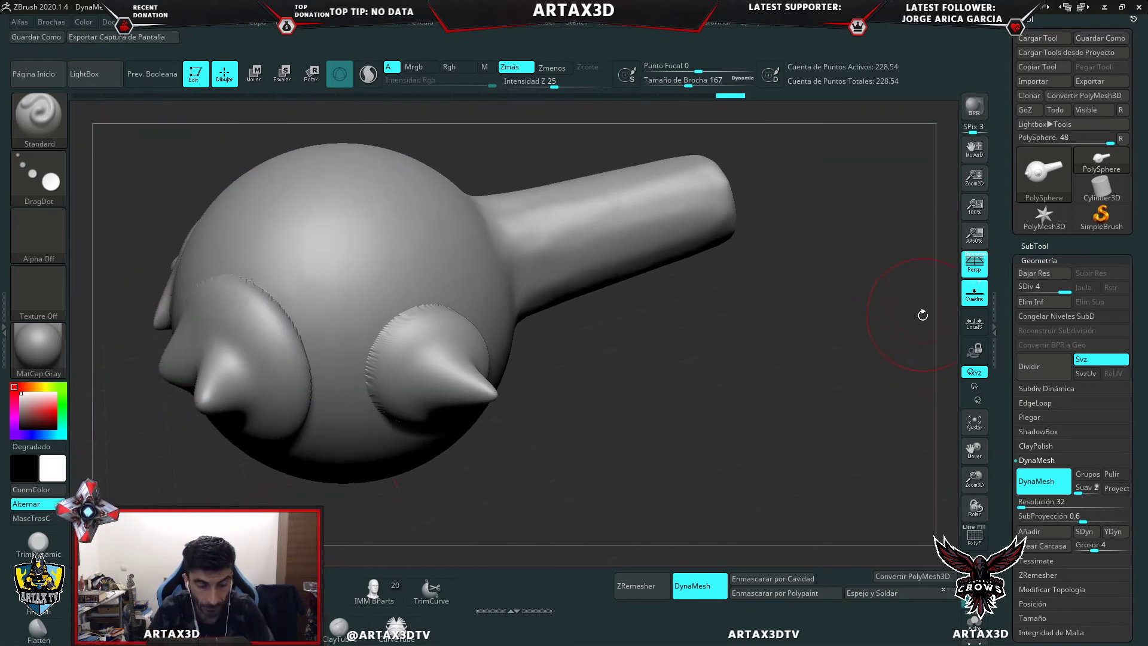
pyautogui.moveTo(792, 333)
pyautogui.mouseDown()
pyautogui.moveTo(819, 338)
pyautogui.moveTo(804, 329)
pyautogui.moveTo(815, 349)
pyautogui.moveTo(885, 316)
pyautogui.moveTo(833, 326)
pyautogui.moveTo(855, 325)
pyautogui.moveTo(838, 297)
pyautogui.mouseUp()
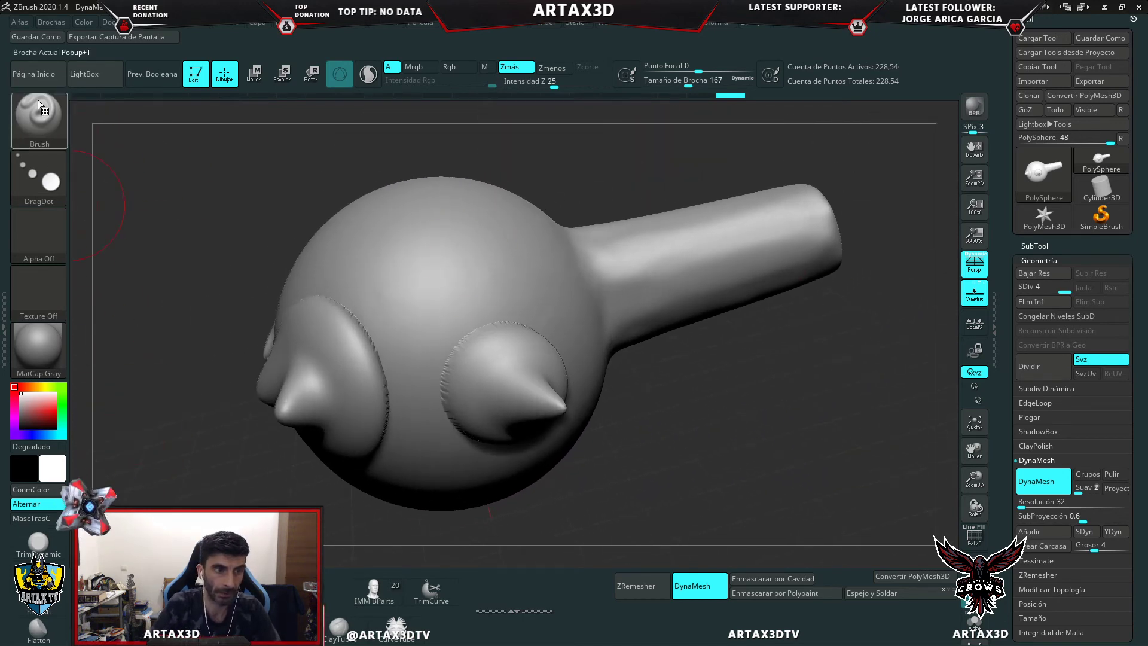
# - Set the stroke to FreeHand and sculpt a rounded bump atop the sphere with a smaller brush
pyautogui.click(46, 179)
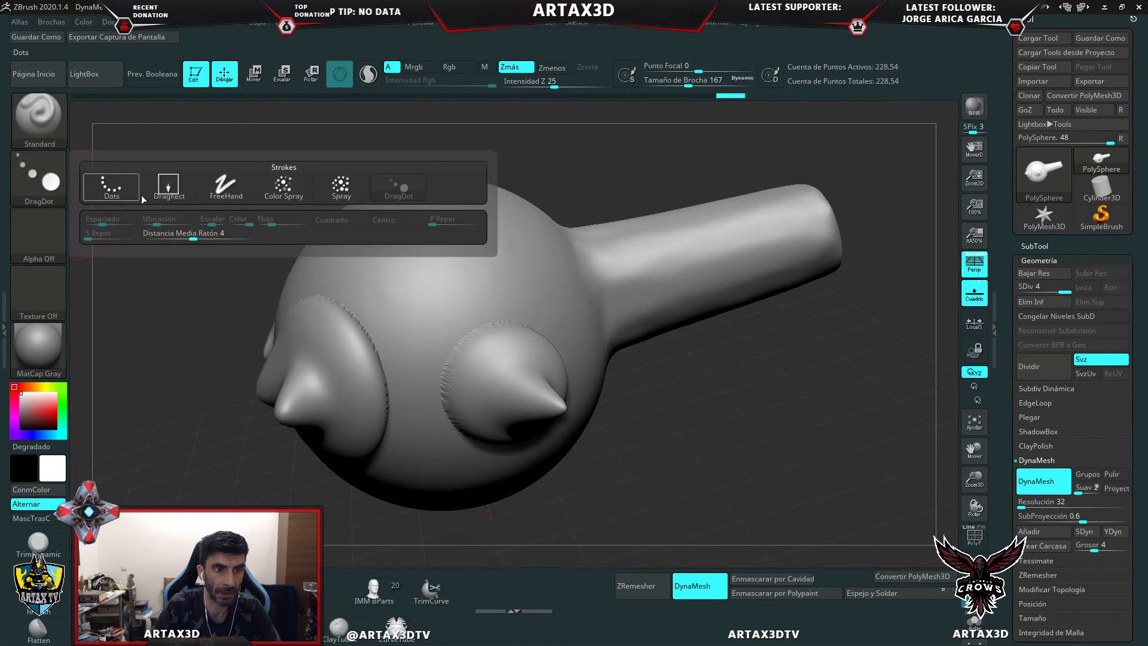
pyautogui.click(233, 190)
pyautogui.moveTo(755, 326); pyautogui.dragTo(741, 362)
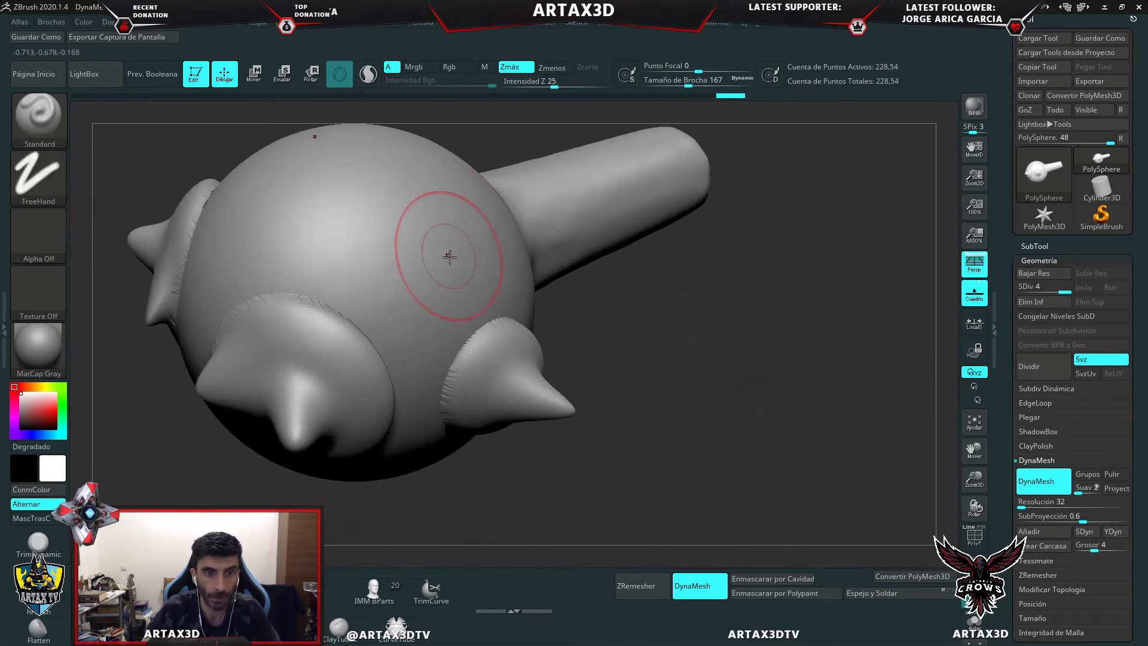
pyautogui.moveTo(448, 239)
pyautogui.mouseDown()
pyautogui.moveTo(423, 278)
pyautogui.moveTo(472, 225)
pyautogui.moveTo(454, 245)
pyautogui.moveTo(462, 235)
pyautogui.moveTo(457, 287)
pyautogui.moveTo(496, 245)
pyautogui.mouseUp()
pyautogui.moveTo(688, 80); pyautogui.dragTo(677, 85)
pyautogui.moveTo(755, 377)
pyautogui.mouseDown()
pyautogui.moveTo(780, 365)
pyautogui.moveTo(741, 392)
pyautogui.mouseUp()
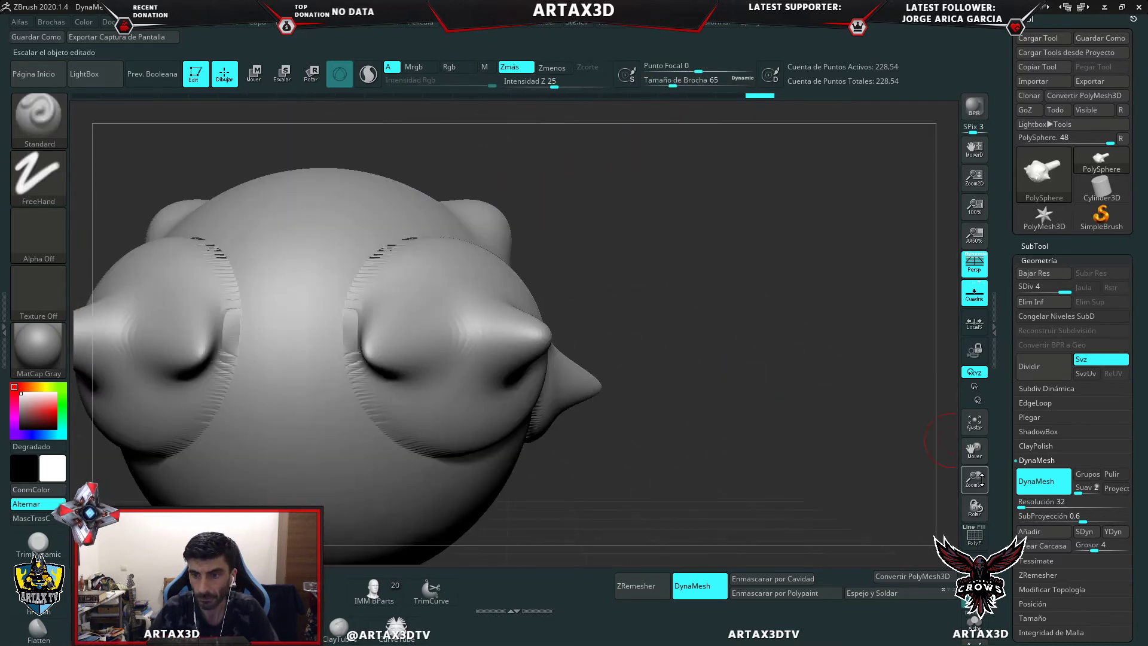
pyautogui.moveTo(812, 334)
pyautogui.mouseDown()
pyautogui.moveTo(770, 353)
pyautogui.moveTo(773, 365)
pyautogui.mouseUp()
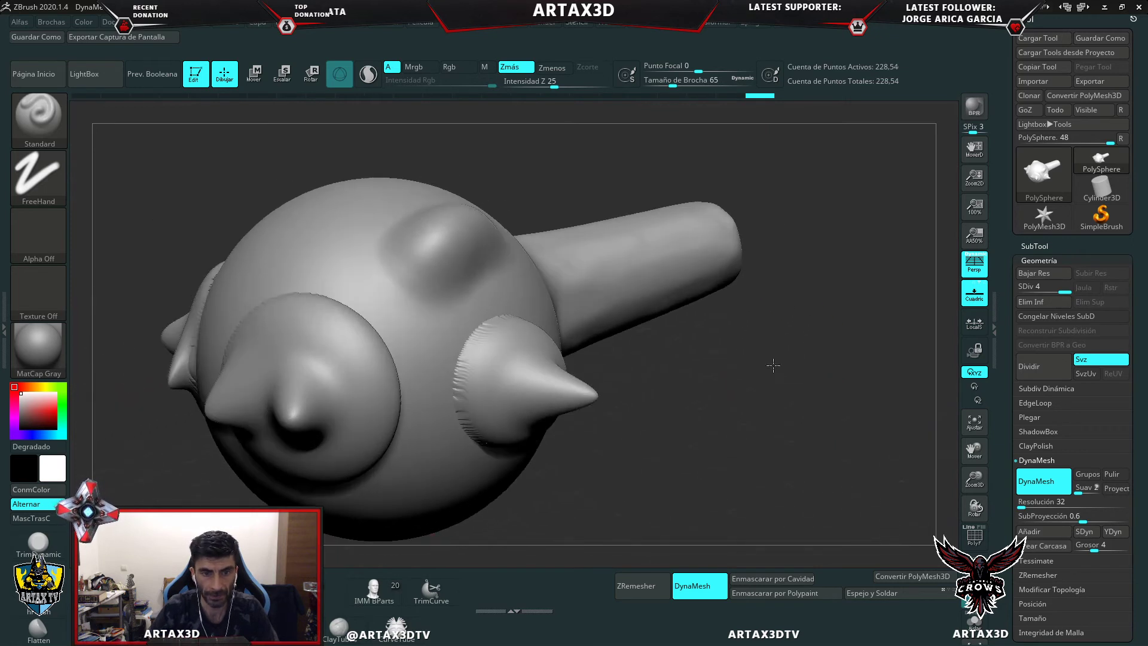
pyautogui.press('shift')
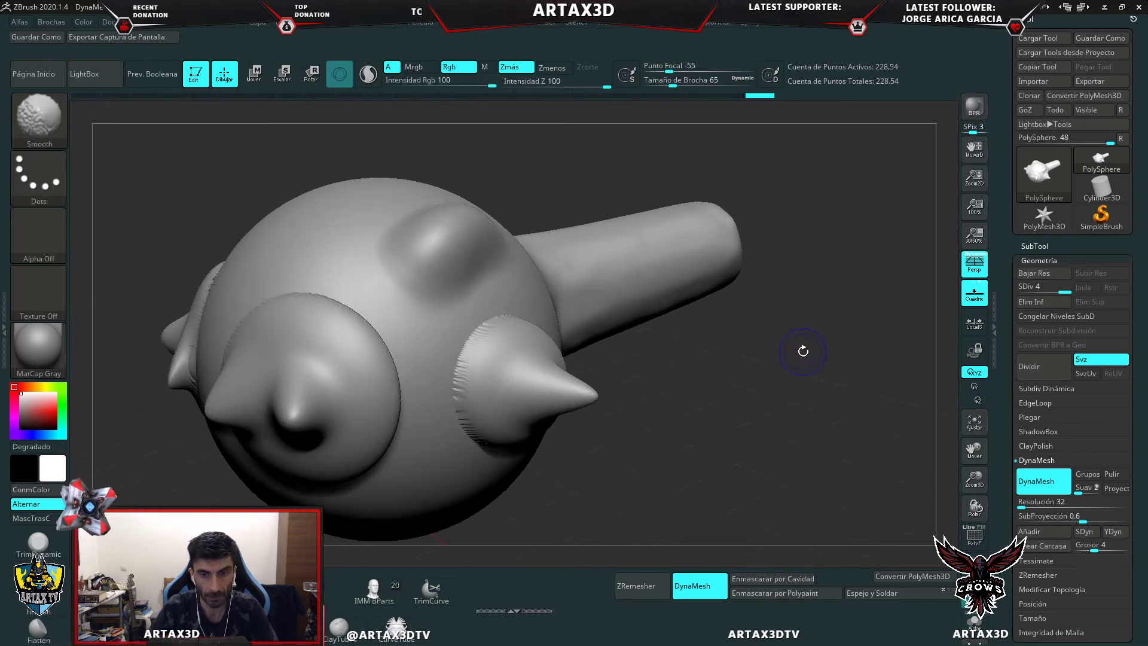
pyautogui.keyDown('shift'); pyautogui.moveTo(789, 352); pyautogui.dragTo(802, 343); pyautogui.keyUp('shift')
pyautogui.moveTo(787, 261)
pyautogui.mouseDown()
pyautogui.moveTo(729, 237)
pyautogui.moveTo(853, 387)
pyautogui.moveTo(690, 310)
pyautogui.moveTo(705, 327)
pyautogui.mouseUp()
pyautogui.press('shift')
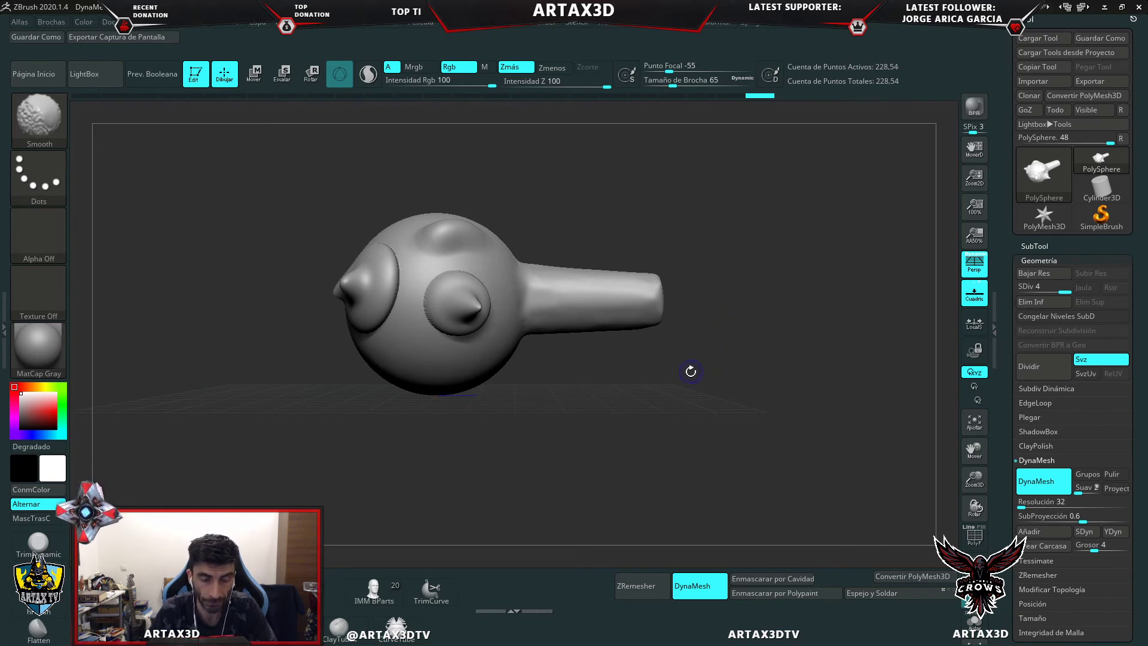
pyautogui.moveTo(690, 372); pyautogui.dragTo(736, 381)
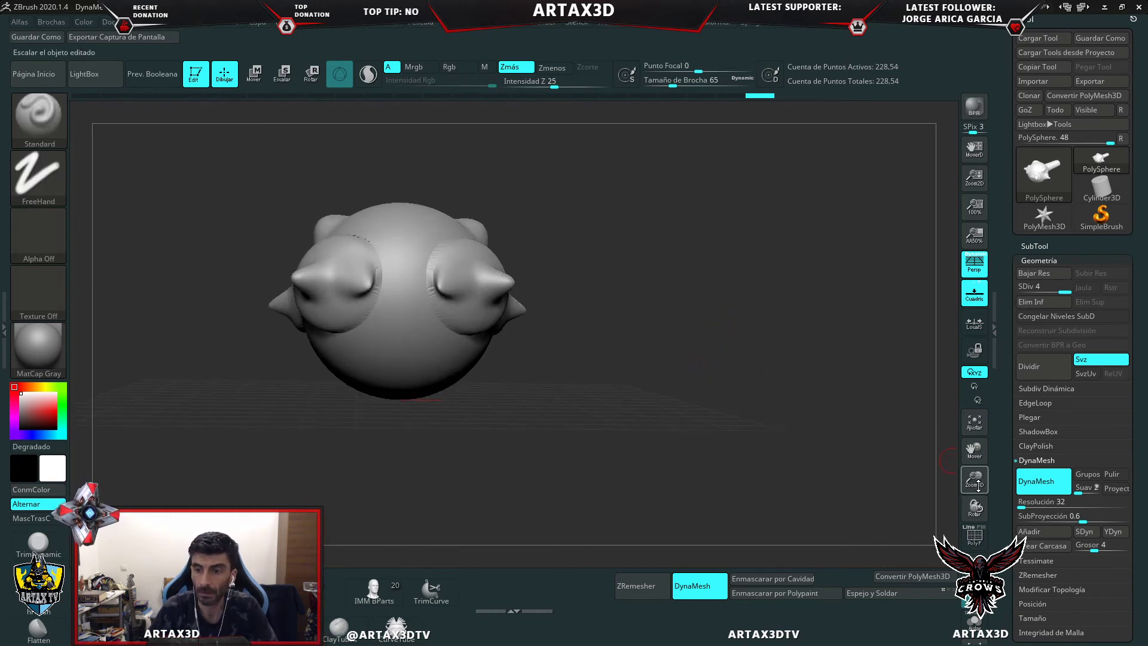
# - Sculpt two mirrored forehead ridges and a deeper V-shaped groove below them, tweaking focal shift
pyautogui.moveTo(976, 484)
pyautogui.mouseDown()
pyautogui.moveTo(979, 459)
pyautogui.moveTo(1058, 455)
pyautogui.moveTo(1052, 498)
pyautogui.mouseUp()
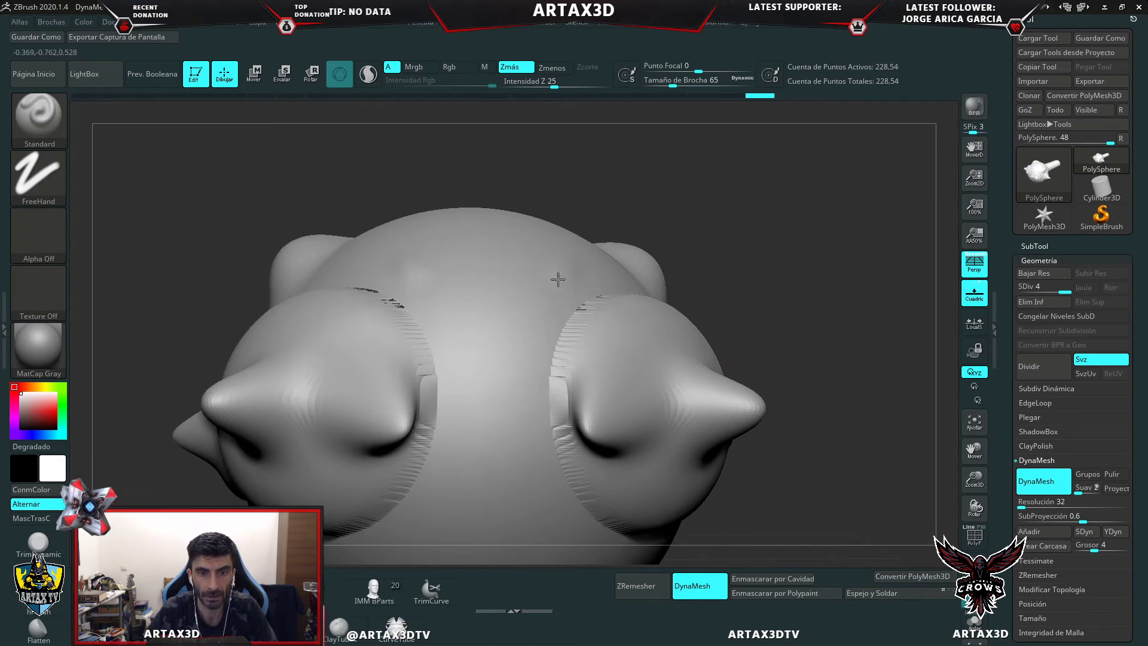
pyautogui.moveTo(557, 279); pyautogui.dragTo(571, 311)
pyautogui.moveTo(568, 266)
pyautogui.mouseDown()
pyautogui.moveTo(526, 370)
pyautogui.moveTo(560, 280)
pyautogui.moveTo(556, 347)
pyautogui.moveTo(572, 267)
pyautogui.mouseUp()
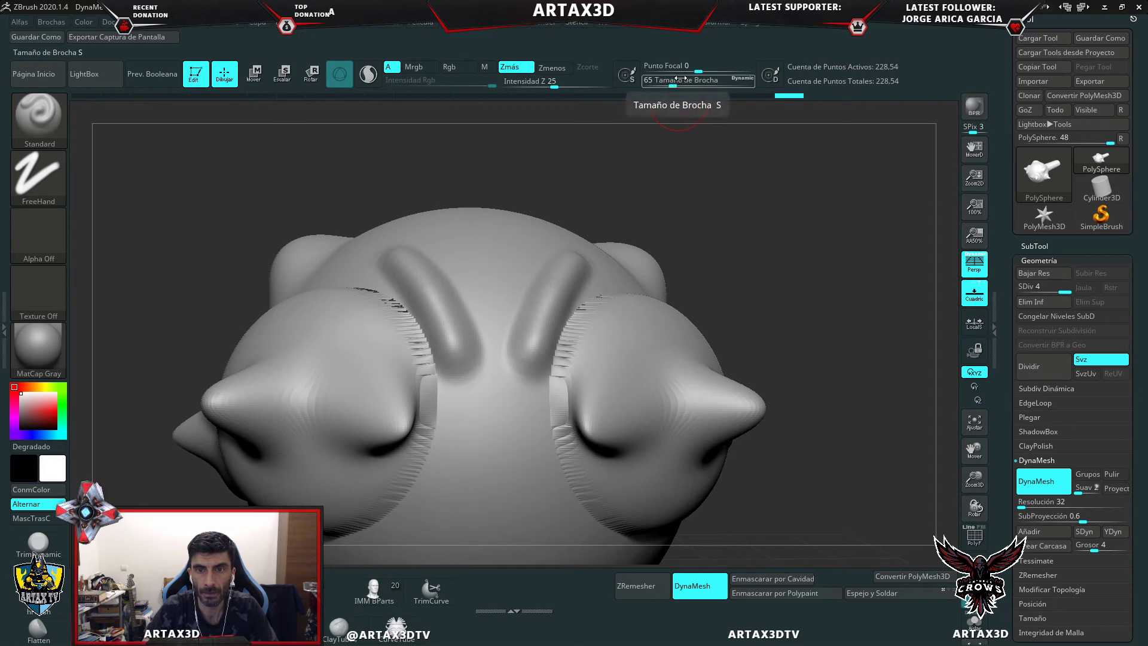
pyautogui.moveTo(698, 71); pyautogui.dragTo(730, 71)
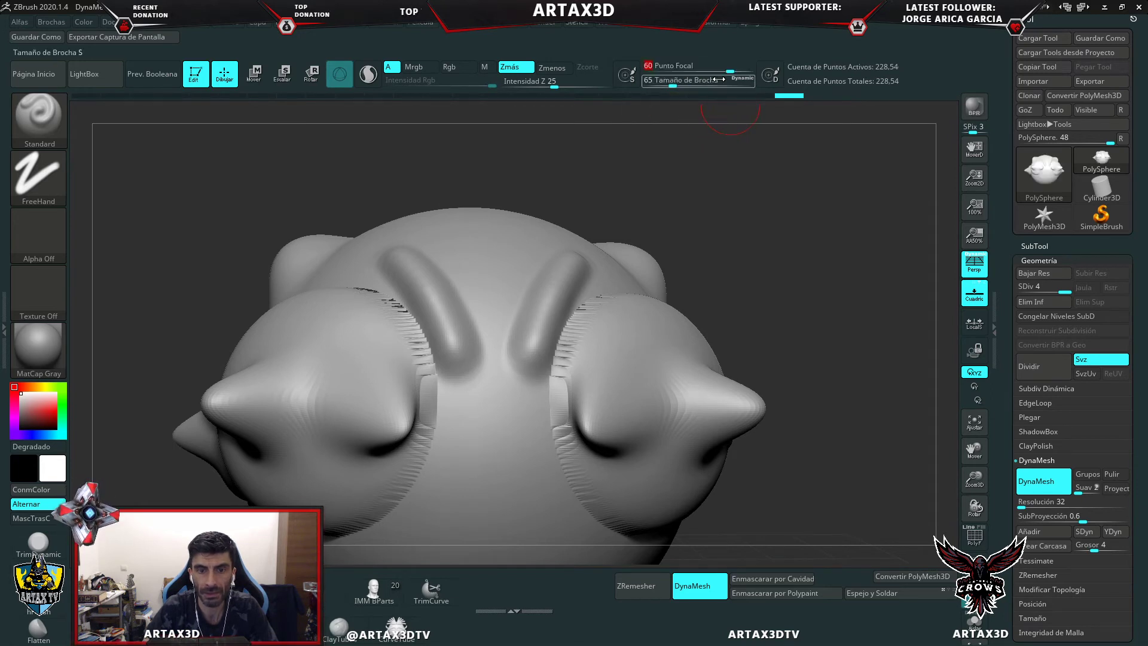
pyautogui.moveTo(526, 422)
pyautogui.mouseDown()
pyautogui.moveTo(502, 454)
pyautogui.moveTo(510, 438)
pyautogui.moveTo(528, 487)
pyautogui.moveTo(515, 452)
pyautogui.mouseUp()
pyautogui.moveTo(535, 496); pyautogui.dragTo(542, 501)
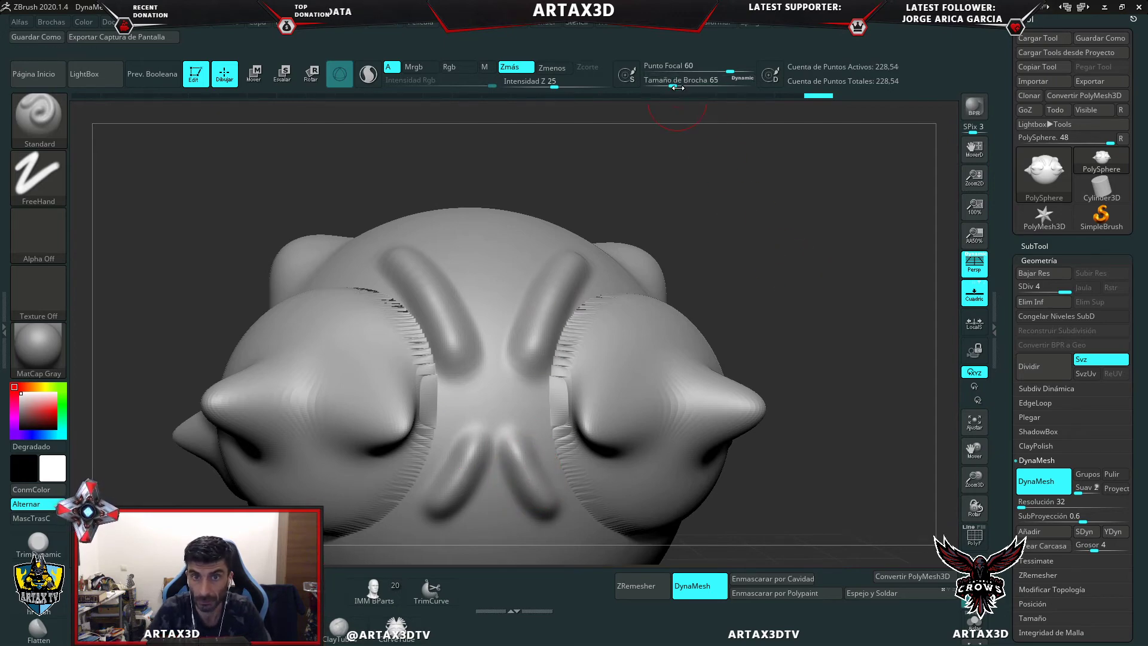
# - Rotate to a side view, make the brush much larger and lower its focal shift
pyautogui.moveTo(729, 295); pyautogui.dragTo(810, 283)
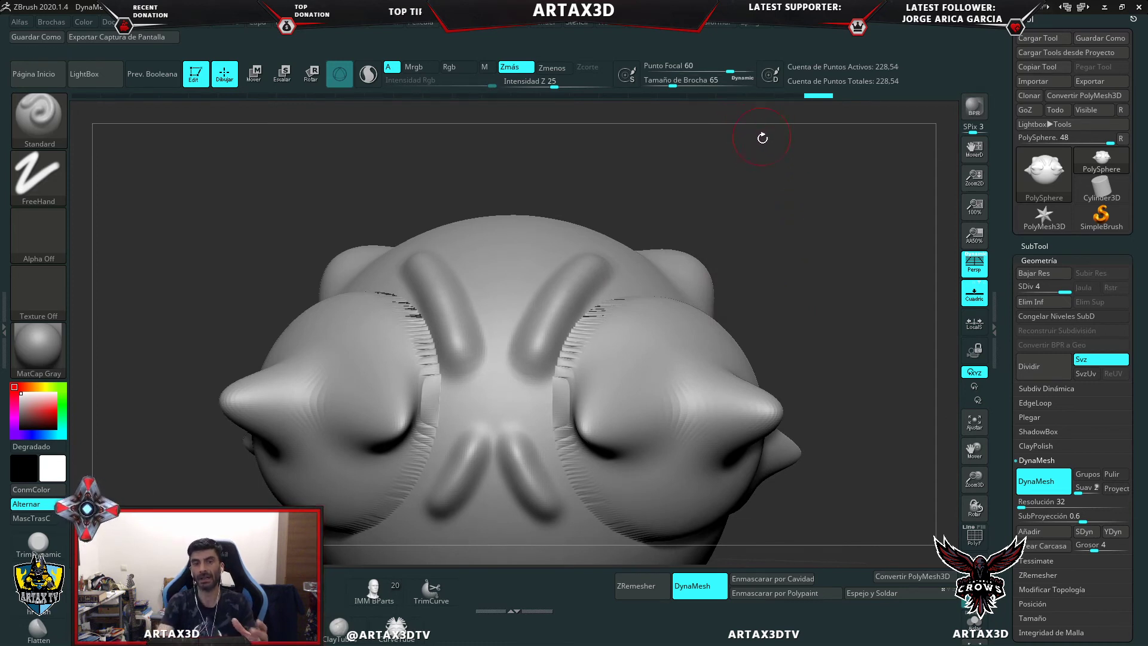
pyautogui.click(718, 75)
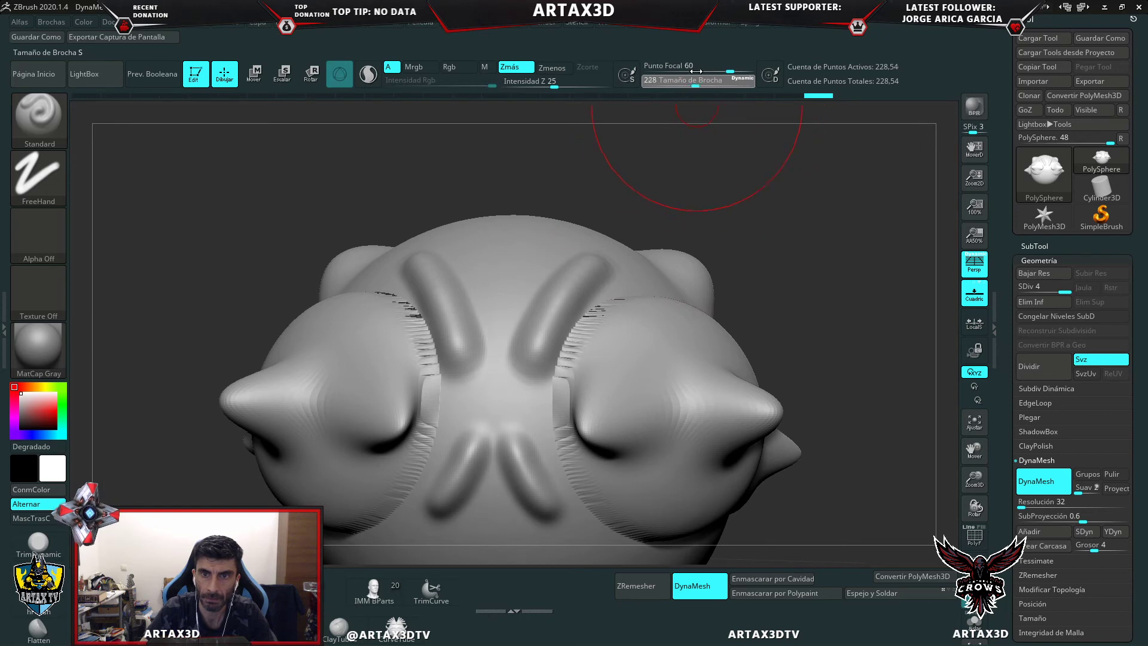
pyautogui.moveTo(683, 69)
pyautogui.mouseDown()
pyautogui.moveTo(719, 70)
pyautogui.moveTo(679, 85)
pyautogui.mouseUp()
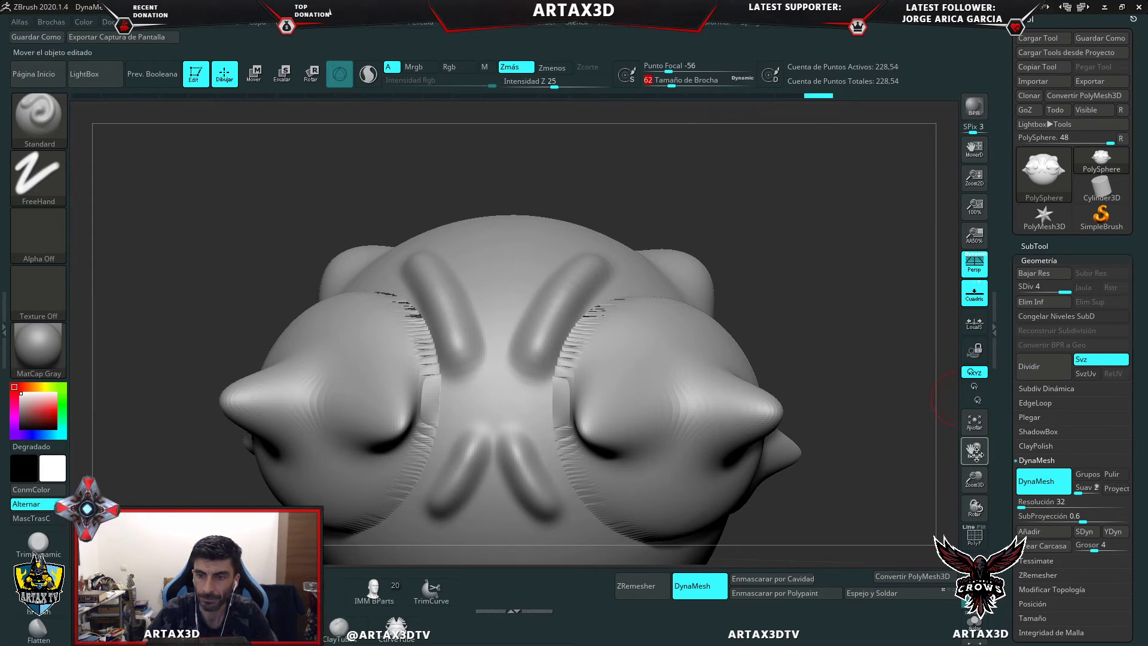
# - Tilt the view to the belly and sculpt two mirrored diagonal ridges there
pyautogui.moveTo(975, 453); pyautogui.dragTo(974, 365)
pyautogui.moveTo(873, 467); pyautogui.dragTo(627, 409)
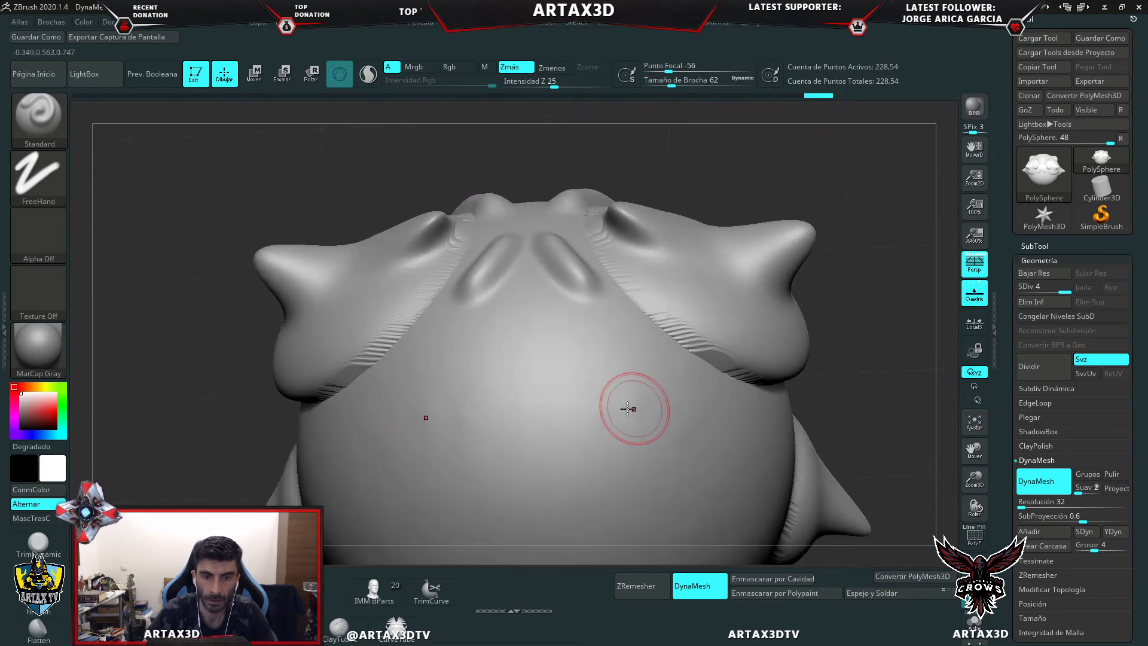
pyautogui.moveTo(583, 373)
pyautogui.mouseDown()
pyautogui.moveTo(645, 470)
pyautogui.moveTo(615, 402)
pyautogui.moveTo(658, 487)
pyautogui.moveTo(623, 408)
pyautogui.moveTo(663, 503)
pyautogui.moveTo(616, 383)
pyautogui.mouseUp()
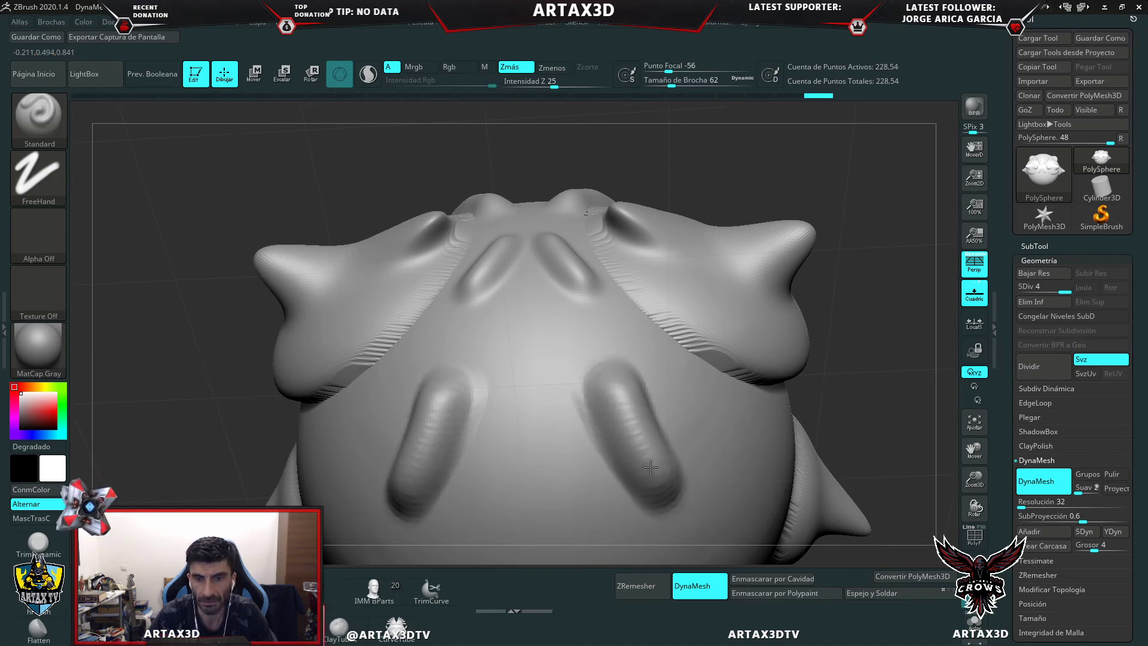
pyautogui.moveTo(650, 467); pyautogui.dragTo(630, 422)
# - Set focal shift to 63 and carve grooves rising up between the belly ridges
pyautogui.click(680, 66)
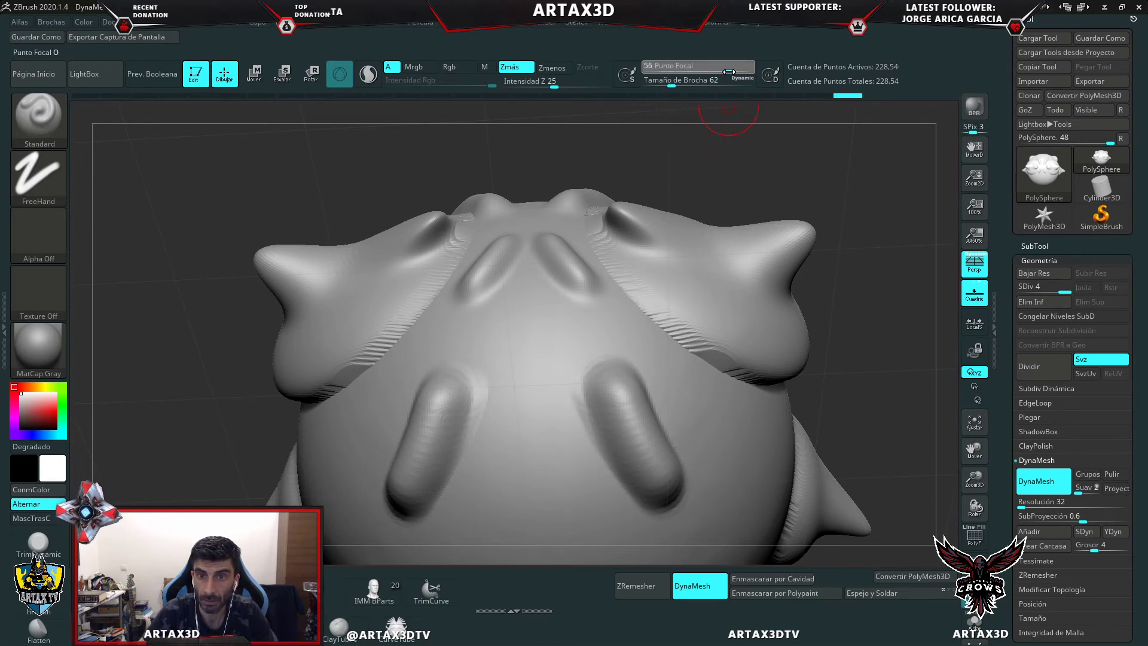
pyautogui.moveTo(734, 72); pyautogui.dragTo(731, 72)
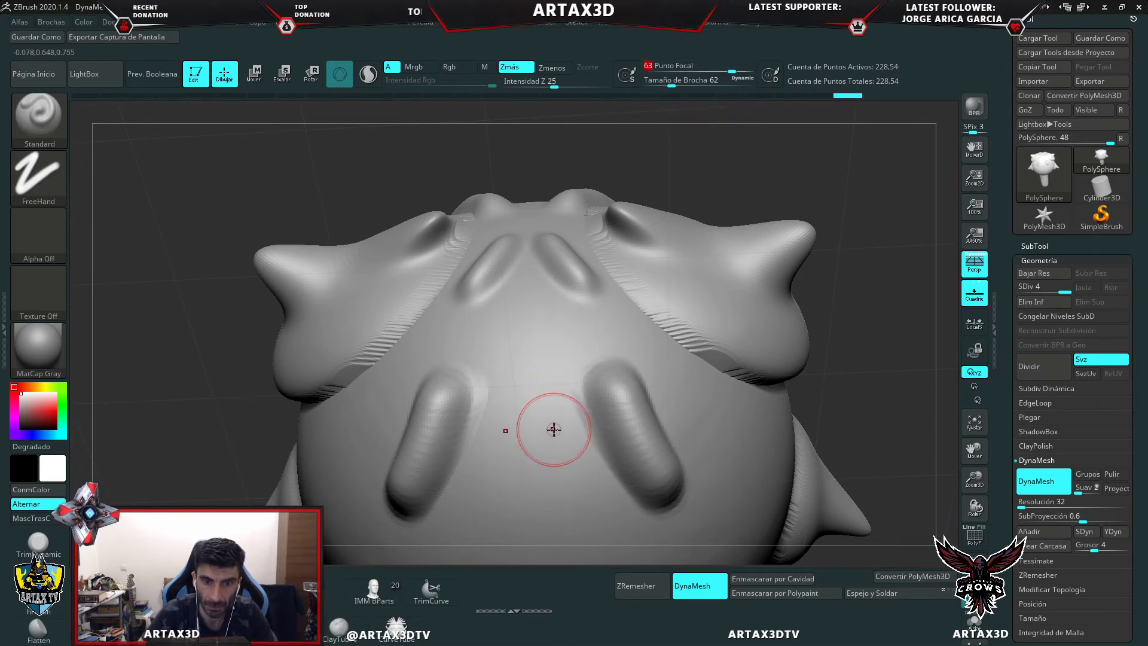
pyautogui.moveTo(551, 430)
pyautogui.mouseDown()
pyautogui.moveTo(564, 481)
pyautogui.moveTo(559, 456)
pyautogui.moveTo(601, 536)
pyautogui.mouseUp()
pyautogui.moveTo(584, 513)
pyautogui.mouseDown()
pyautogui.moveTo(553, 379)
pyautogui.moveTo(582, 313)
pyautogui.mouseUp()
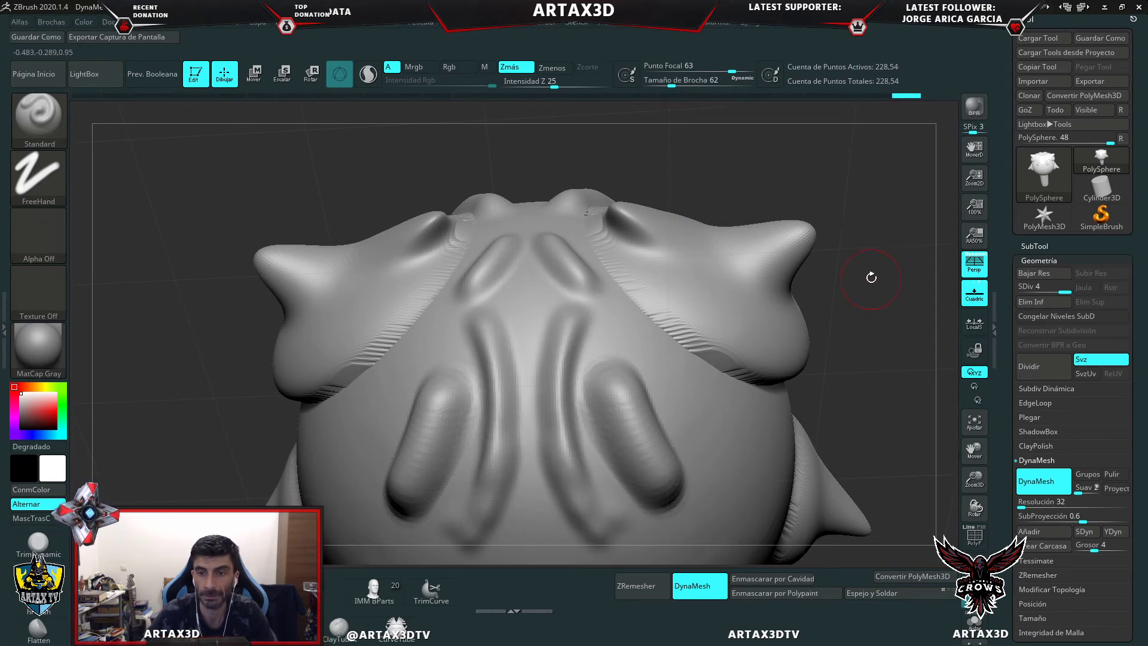
pyautogui.moveTo(871, 276); pyautogui.dragTo(876, 317)
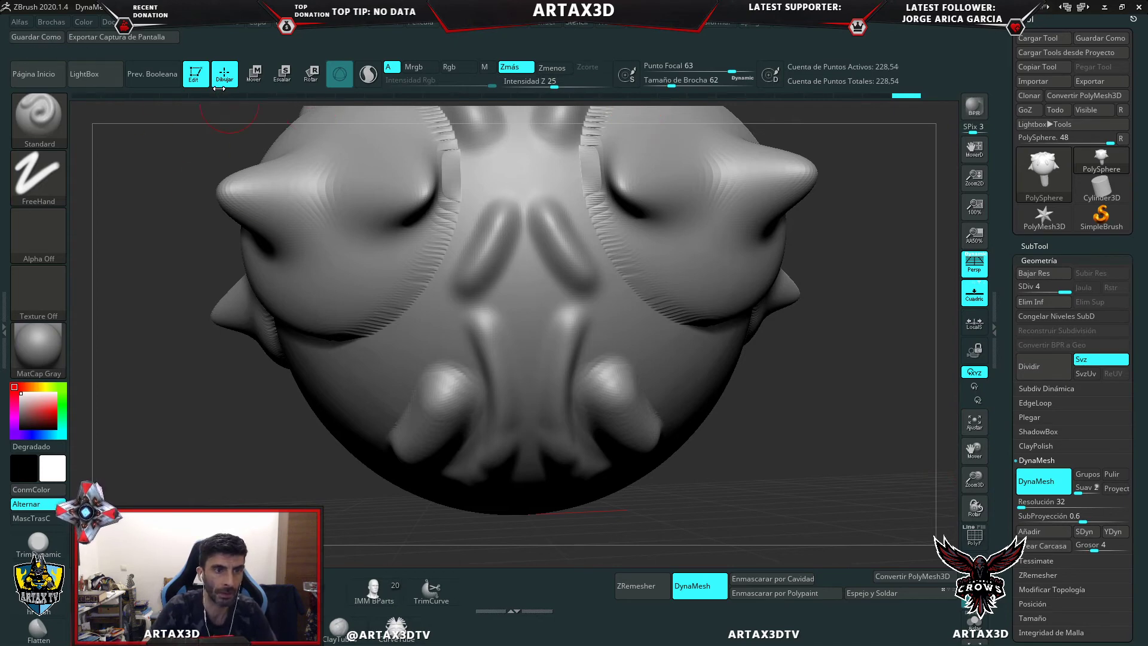
# - Exit Edit mode, clear the canvas, and load the DynaMesh sphere from LightBox's recent projects
pyautogui.click(195, 74)
pyautogui.click(90, 102)
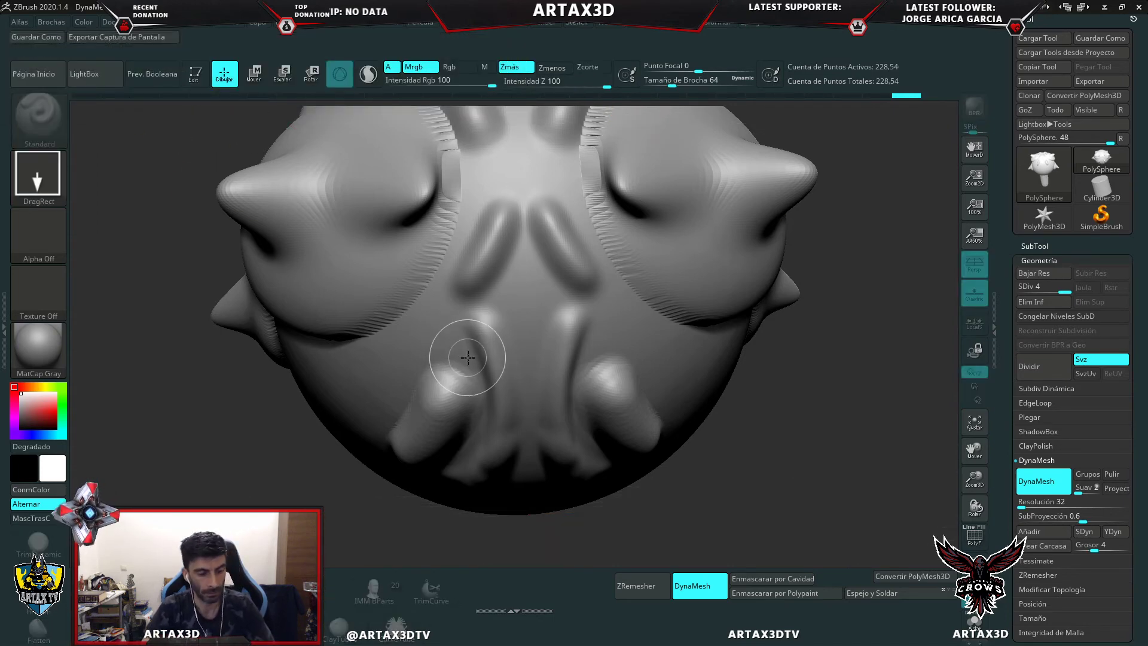
pyautogui.hotkey('ctrl', 'n')
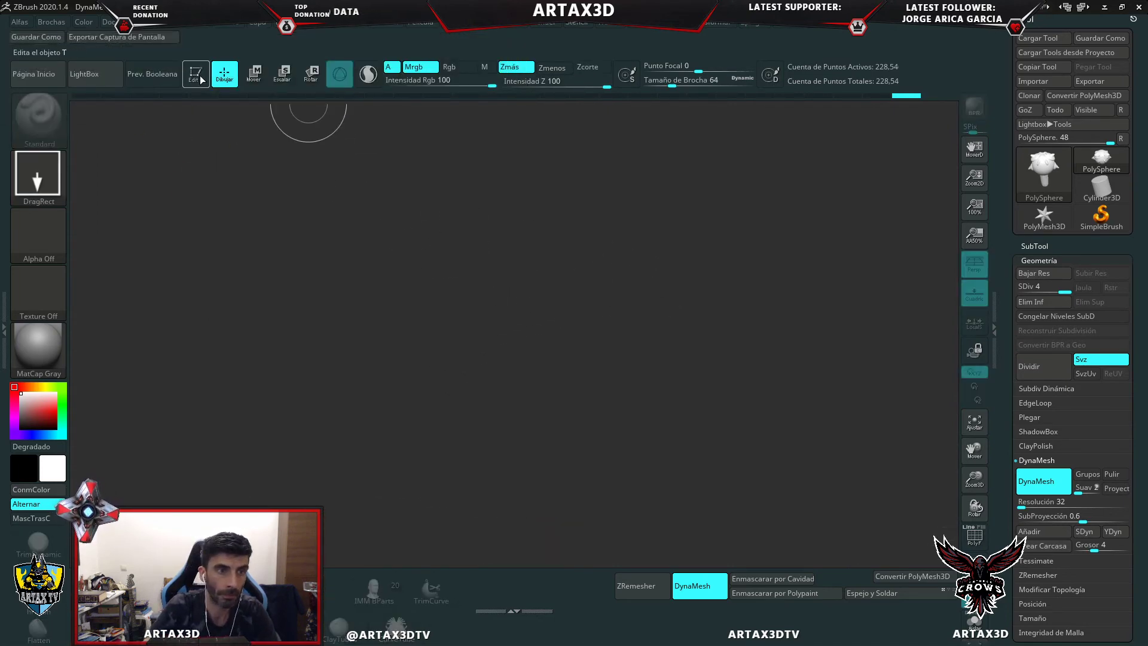
pyautogui.click(110, 72)
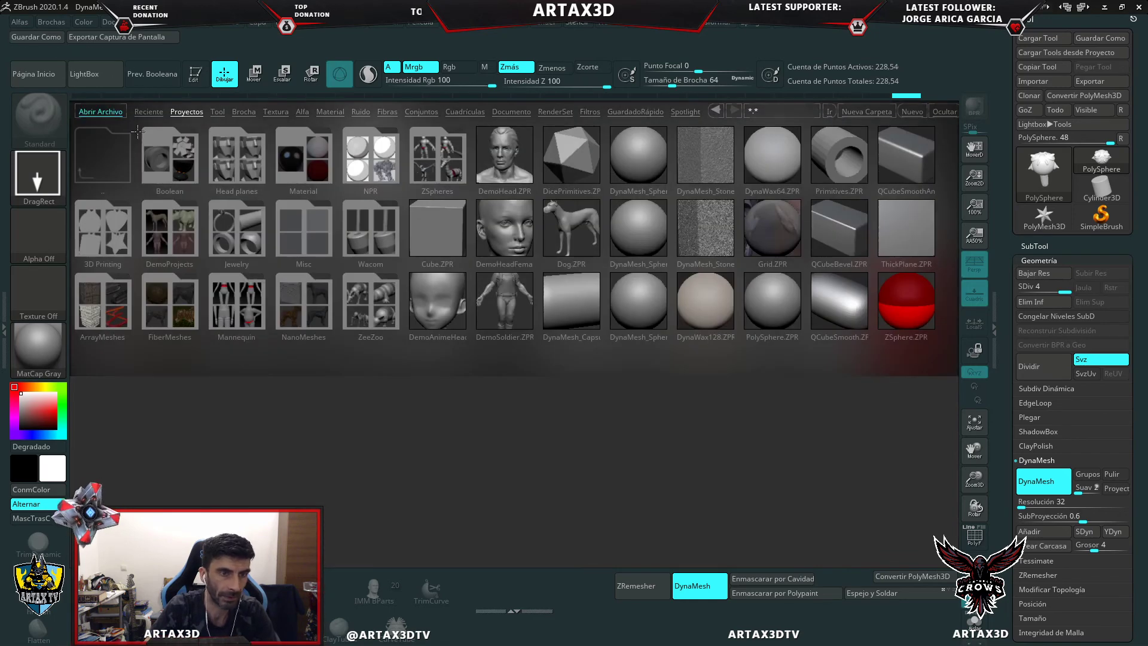
pyautogui.click(149, 111)
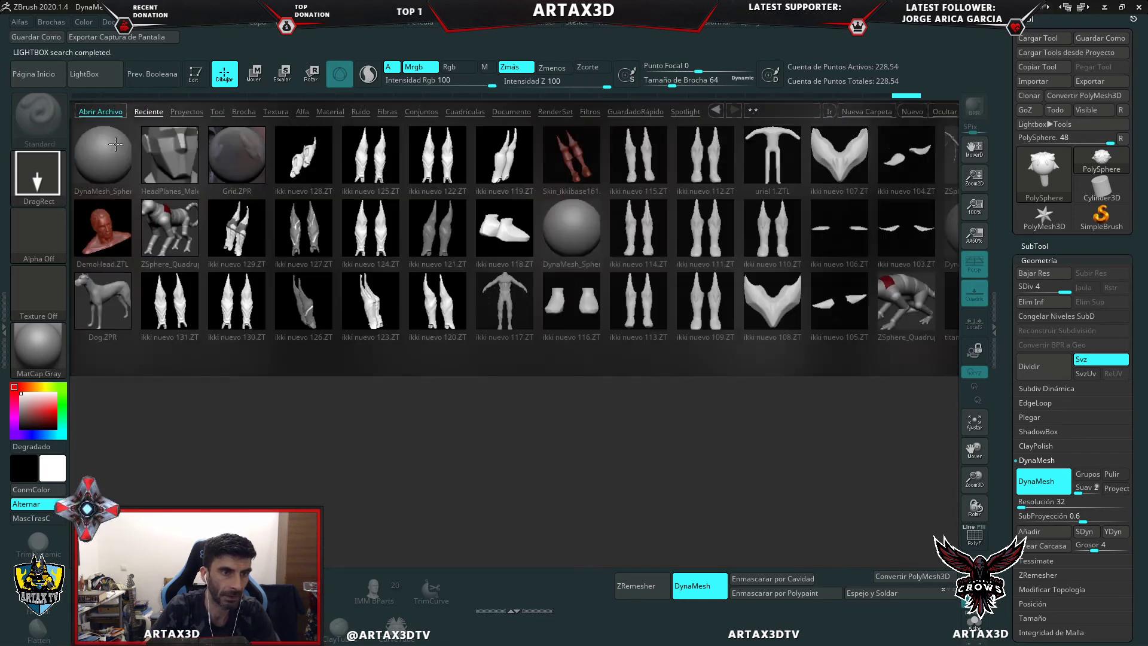
pyautogui.doubleClick(109, 153)
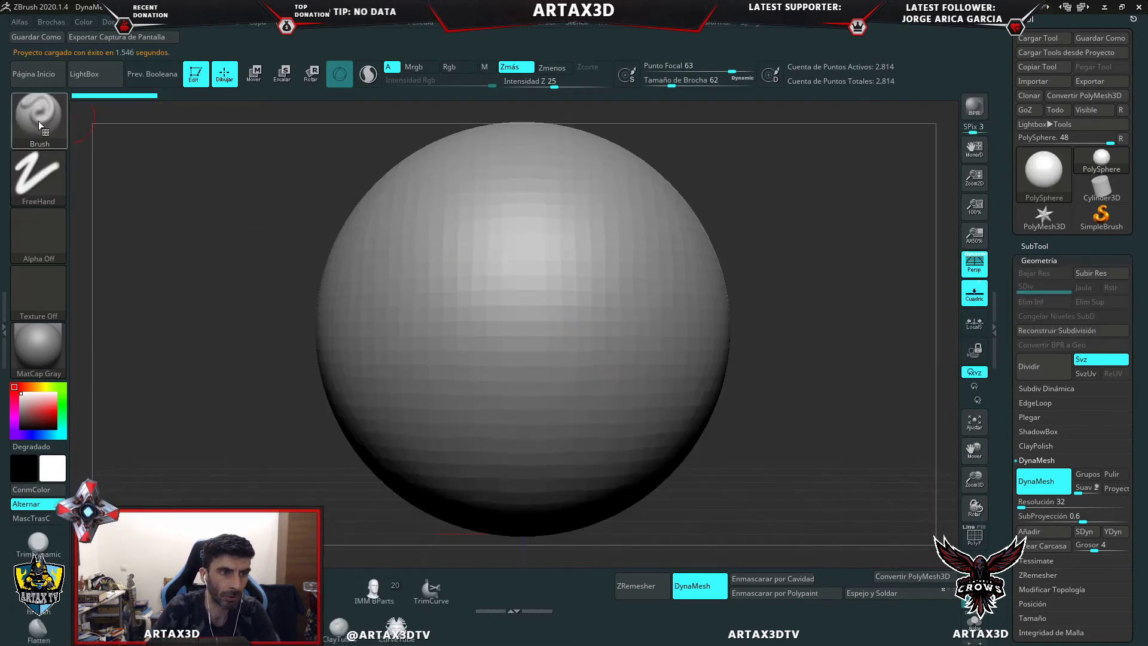
# - Browse the brush palette, then pop out the Tool palette showing Save As
pyautogui.click(39, 121)
pyautogui.click(40, 138)
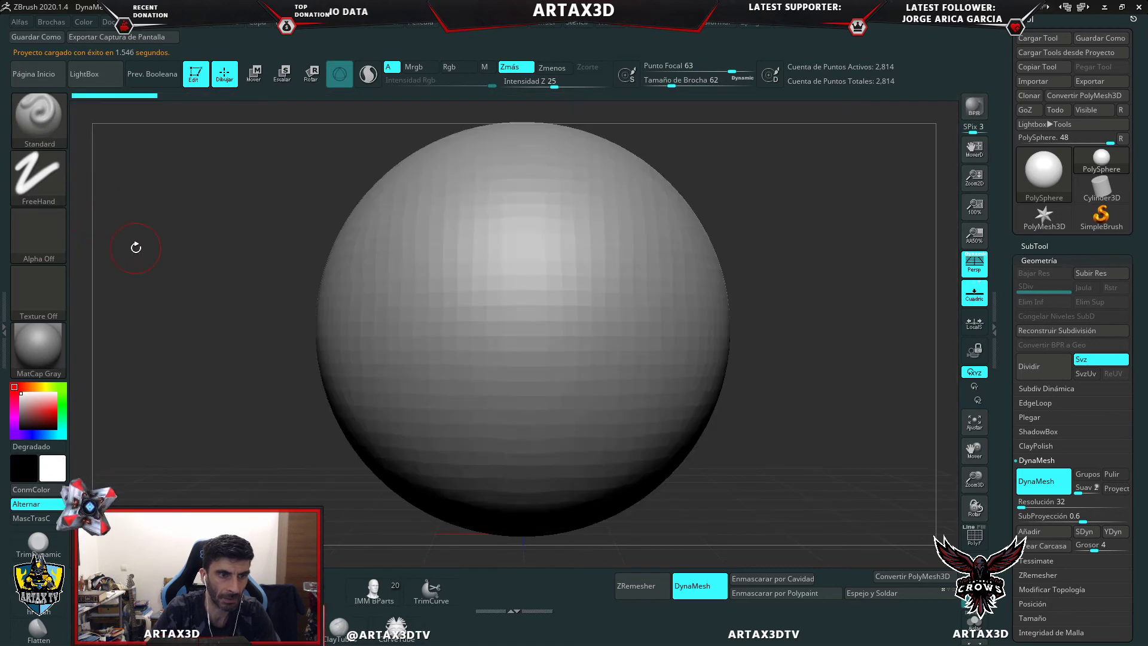
pyautogui.click(50, 139)
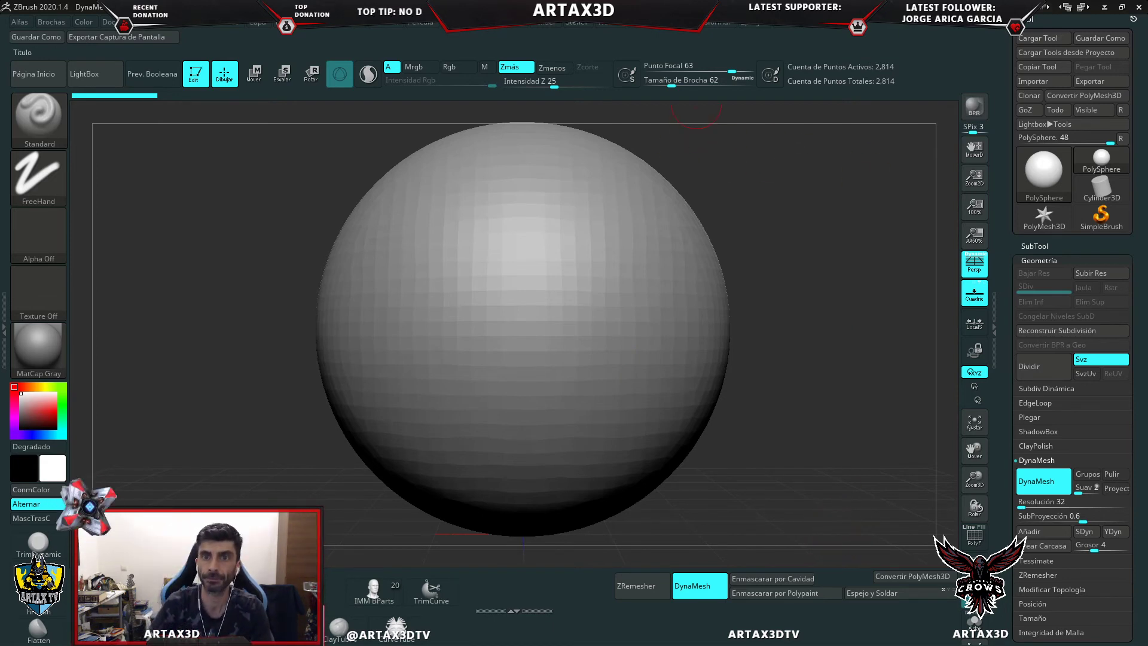
pyautogui.click(678, 30)
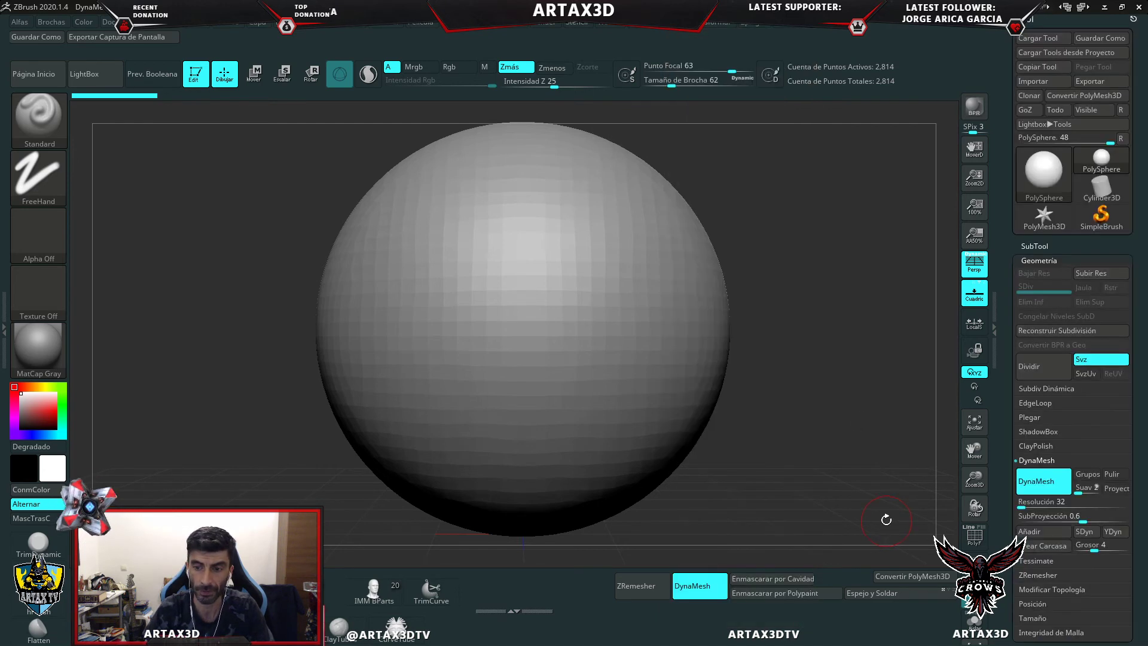
pyautogui.click(674, 22)
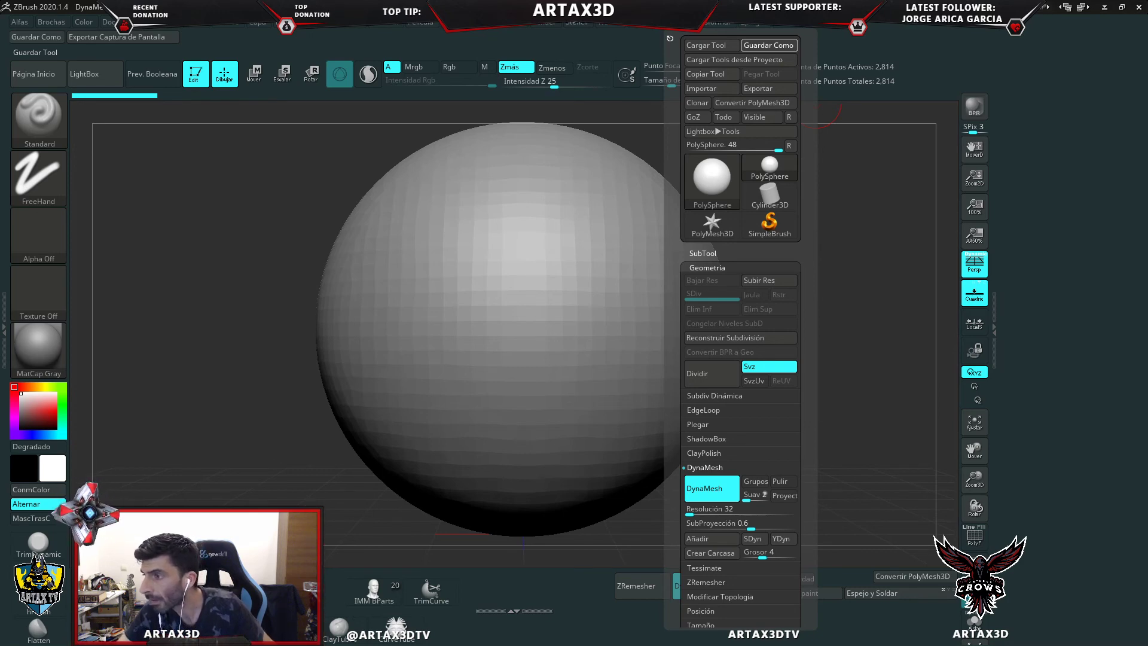
# - Try Tool > Guardar Como twice, cancelling the save dialog both times
pyautogui.click(768, 45)
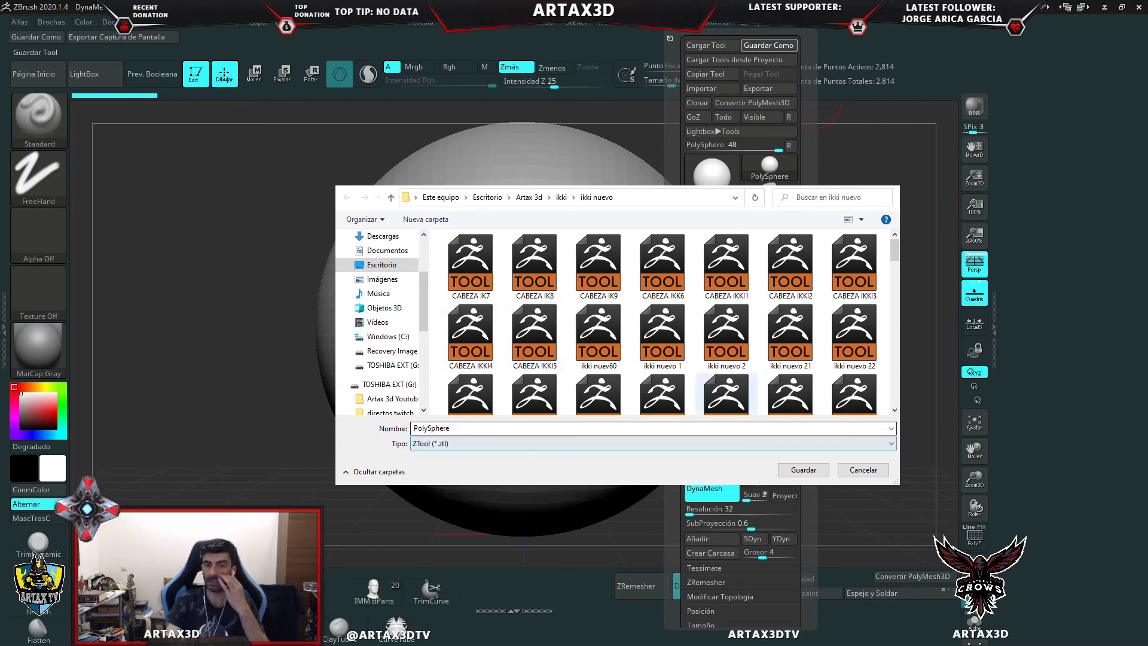
pyautogui.click(863, 470)
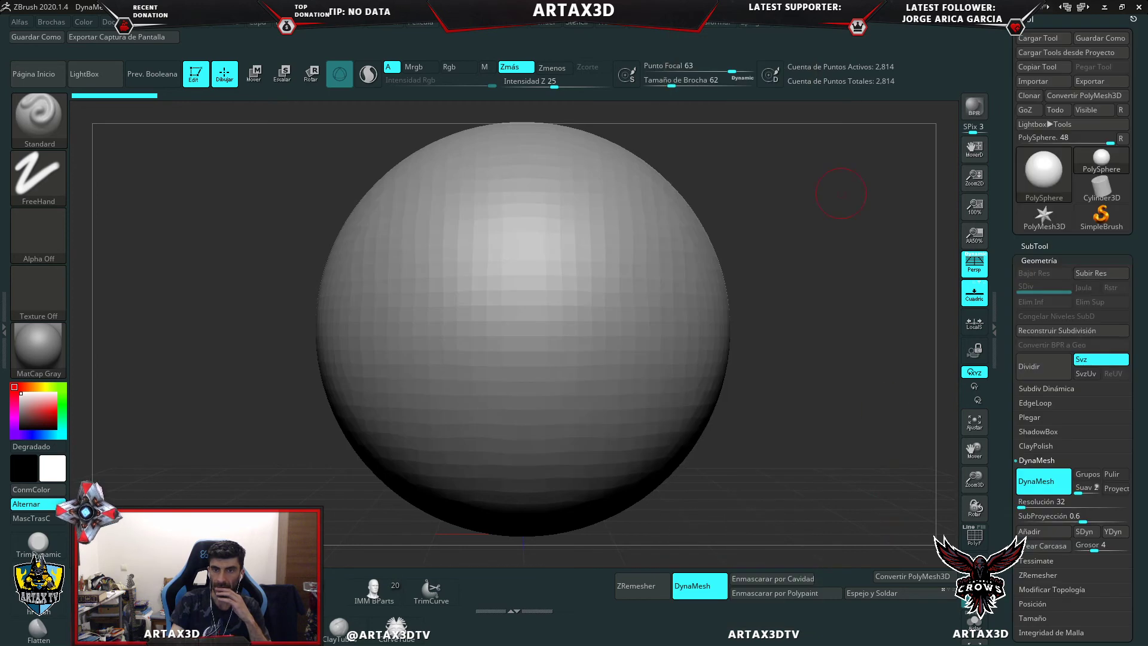
pyautogui.click(676, 22)
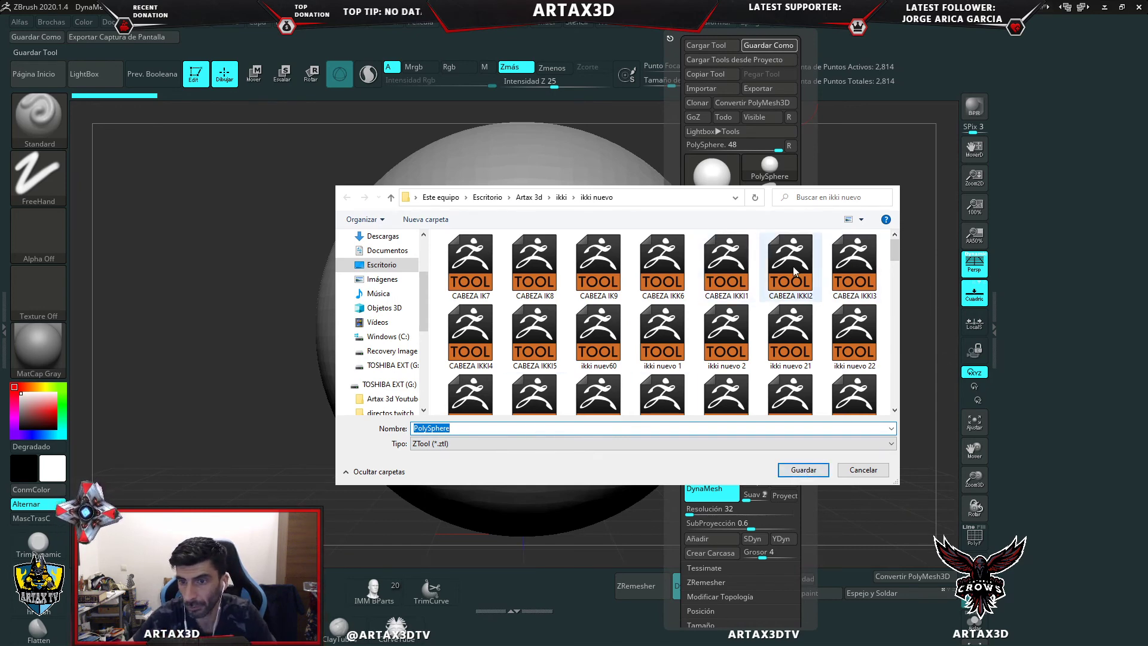
pyautogui.moveTo(895, 252)
pyautogui.mouseDown()
pyautogui.moveTo(934, 458)
pyautogui.moveTo(927, 386)
pyautogui.mouseUp()
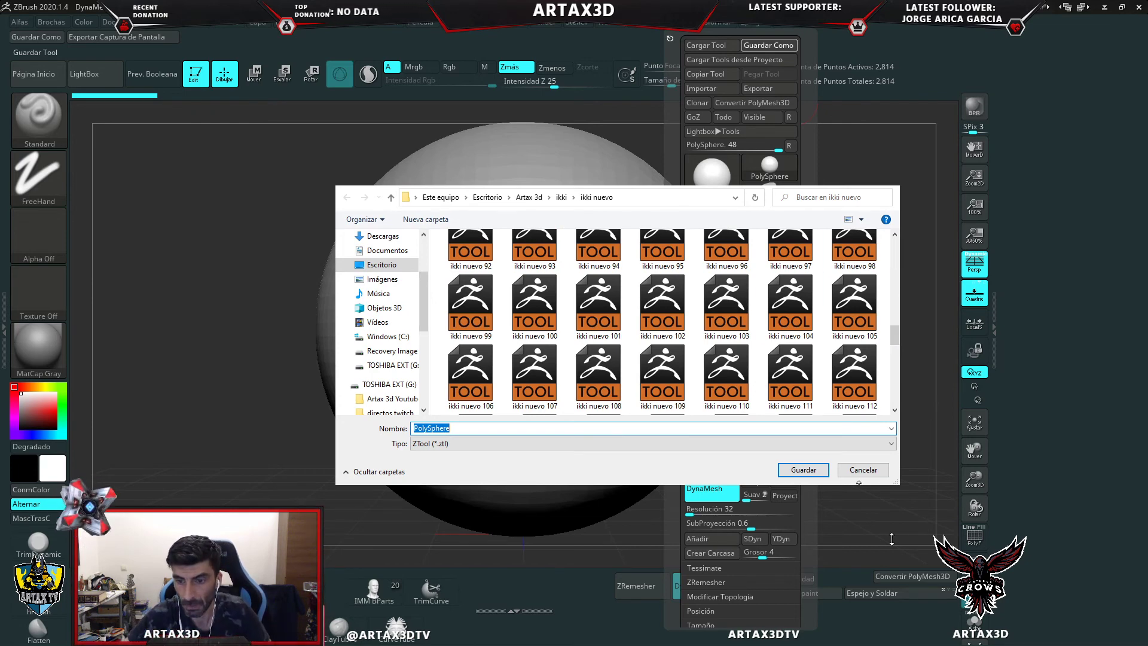
pyautogui.click(879, 470)
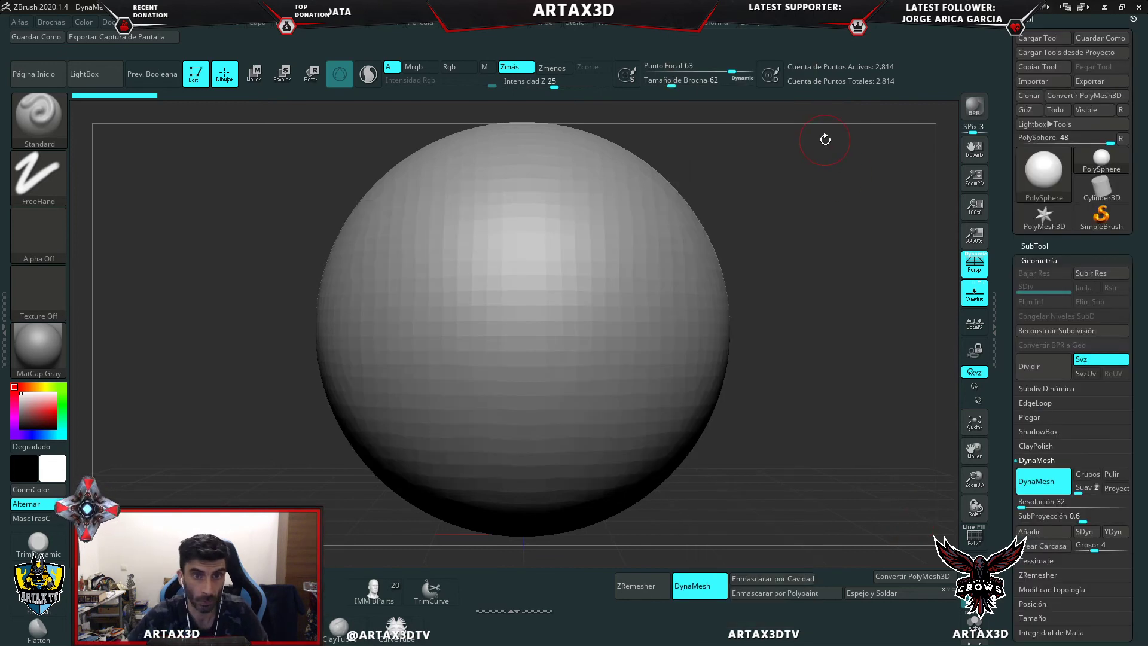
# - Use Documento > Nuevo Documento > Guardar La Tool to save the sphere as PolySphere
pyautogui.click(131, 24)
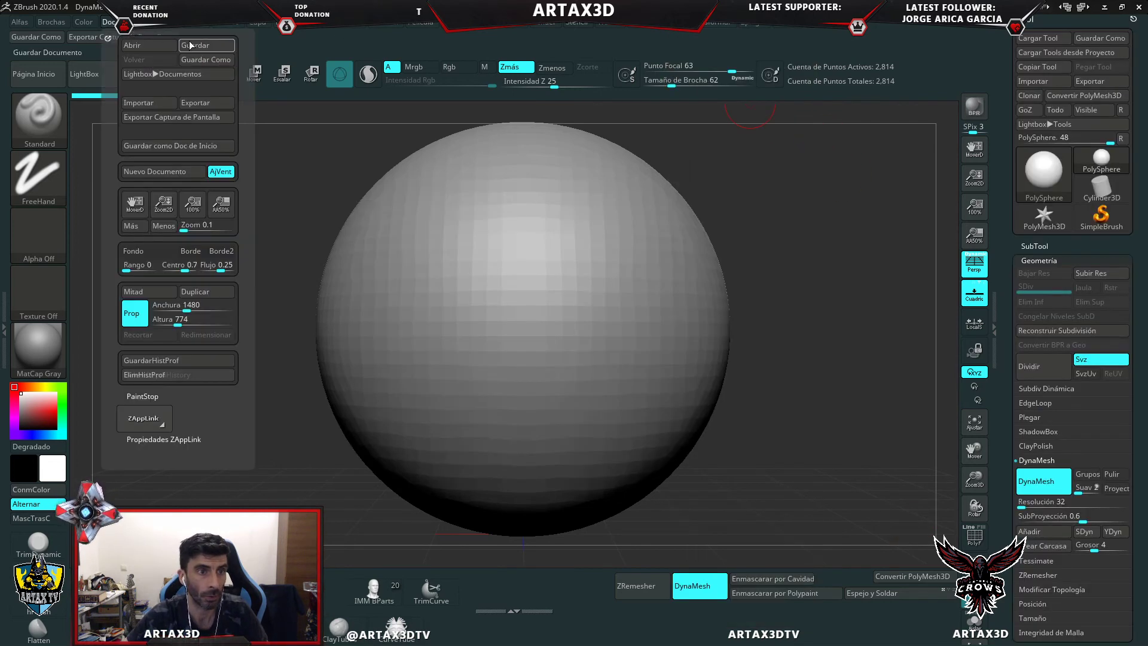
pyautogui.click(199, 62)
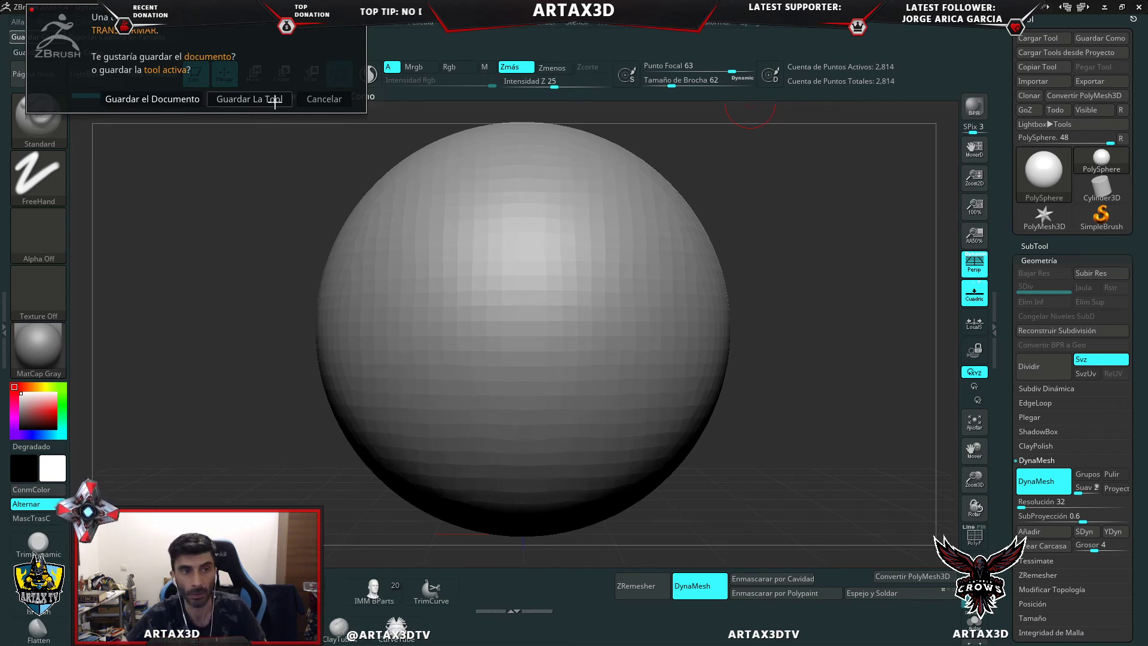
pyautogui.click(239, 99)
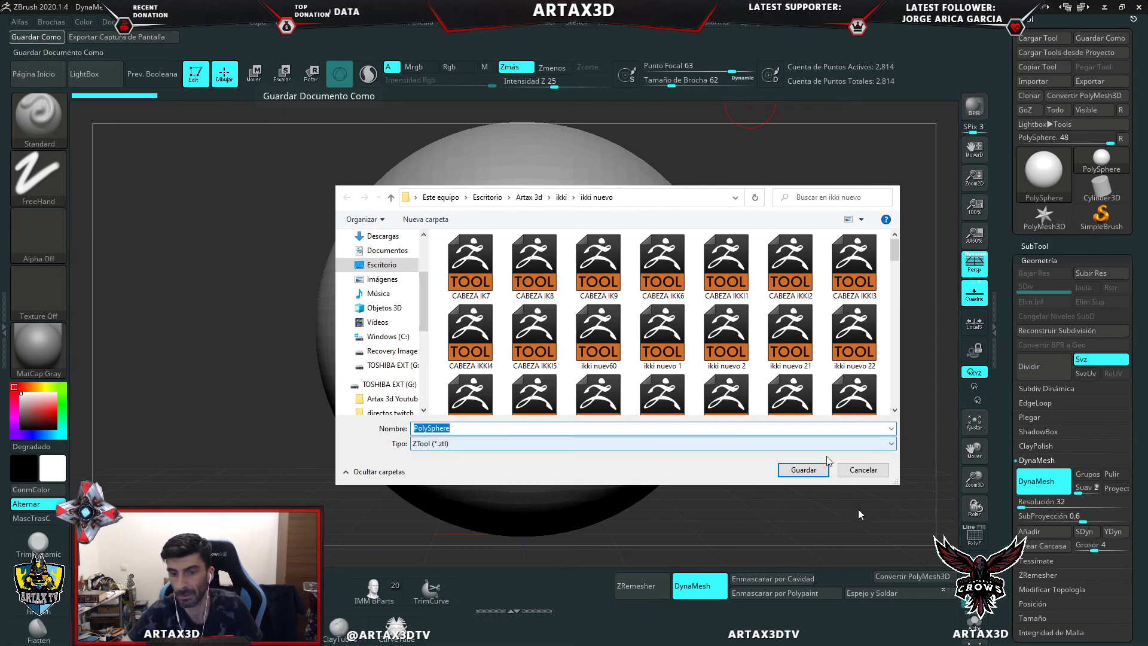
pyautogui.click(863, 469)
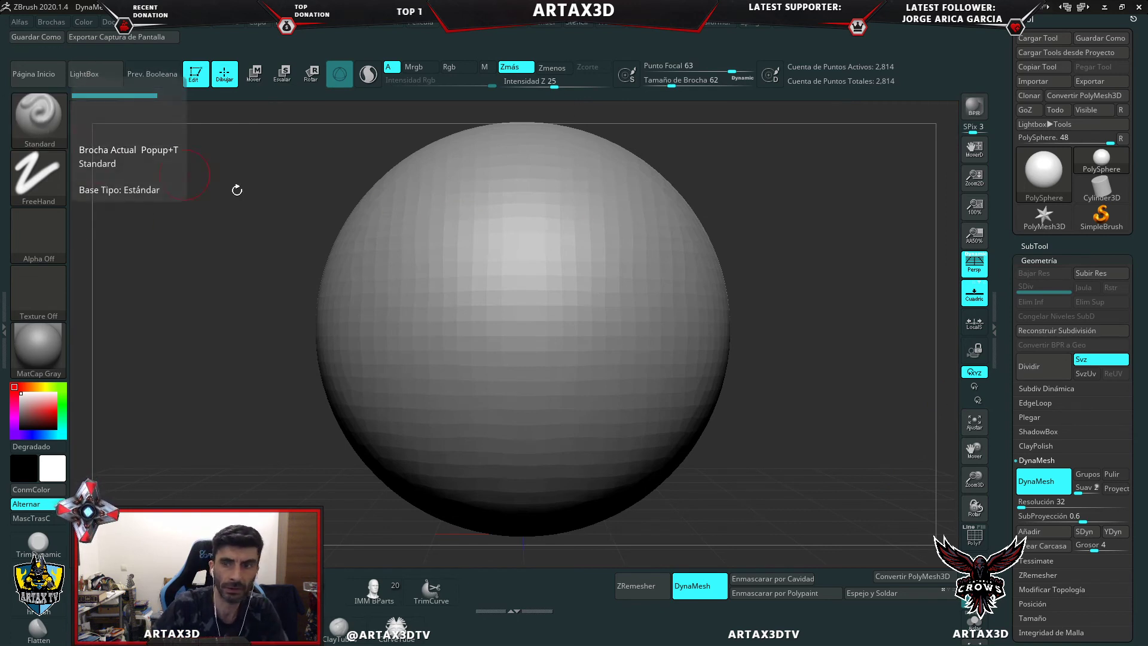
# - Subdivide the sphere with Geometría > Dividir up to SDiv 3, about 45,000 points
pyautogui.click(1039, 260)
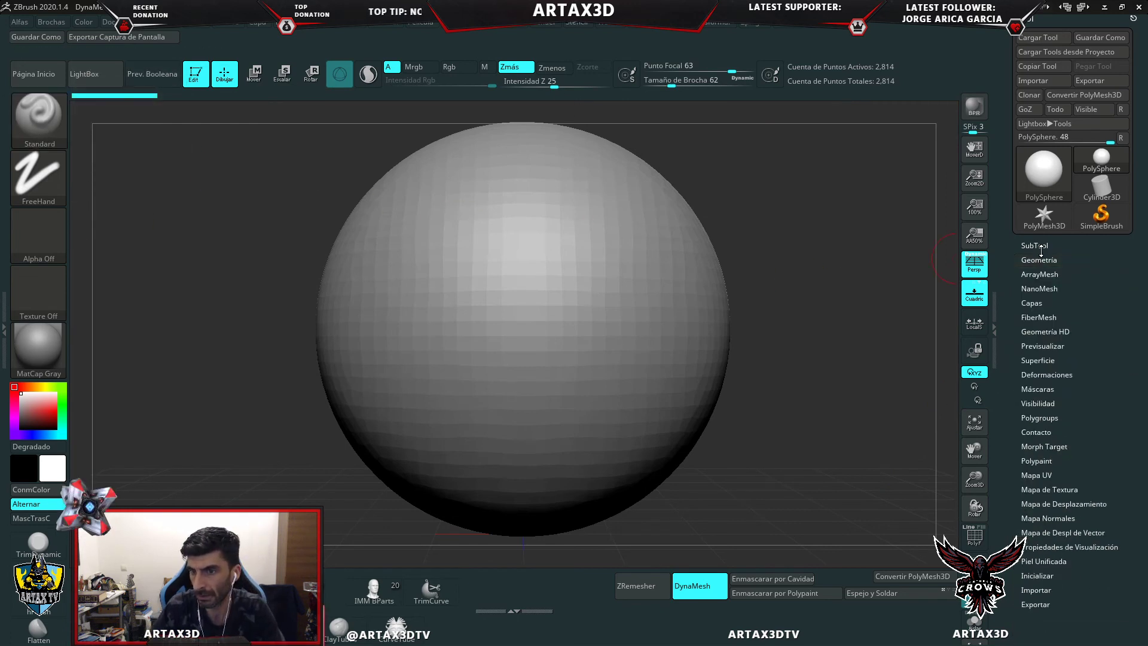
pyautogui.click(1041, 260)
pyautogui.click(1041, 367)
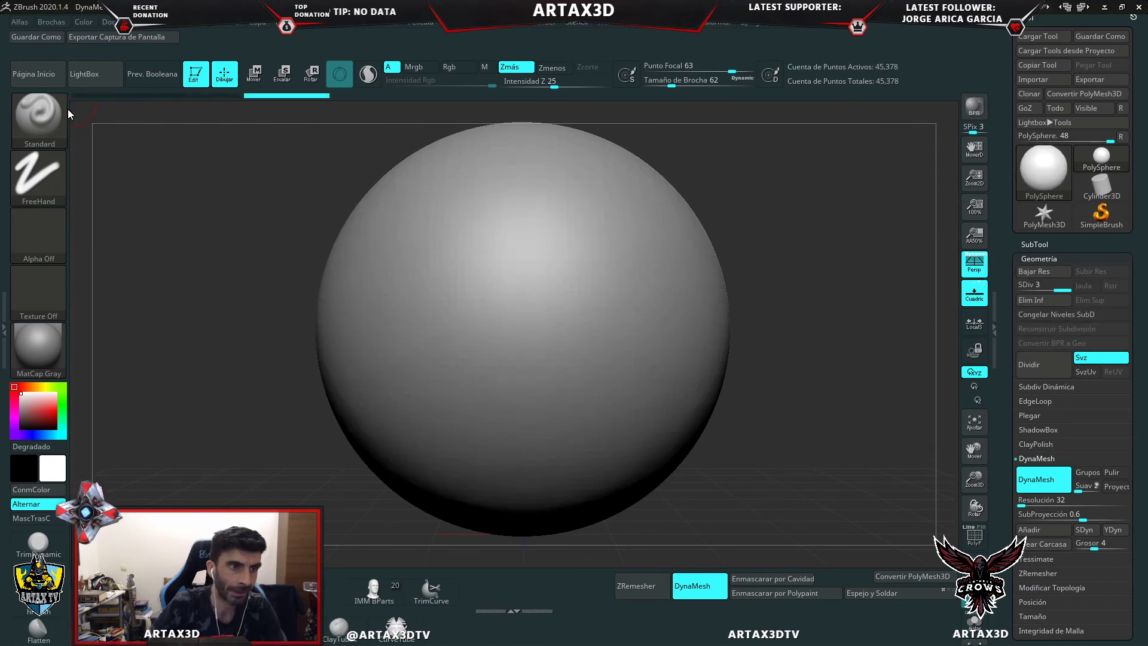
# - Try mirrored Chisel grooves on the sphere, then undo them with Ctrl+Z
pyautogui.click(39, 117)
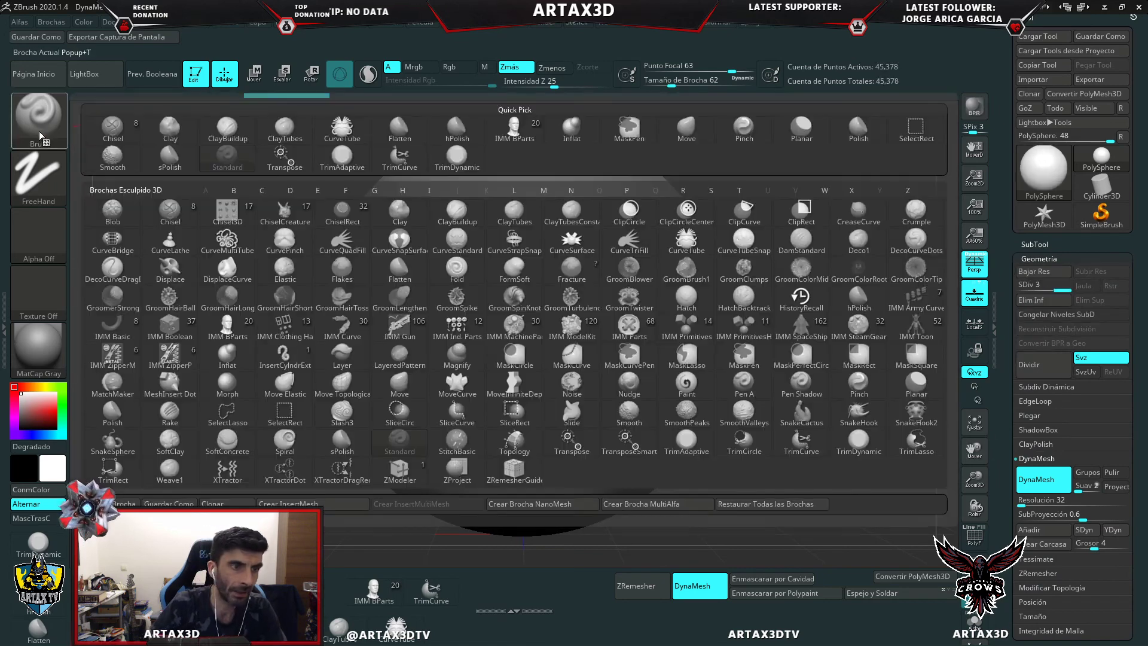
pyautogui.click(180, 217)
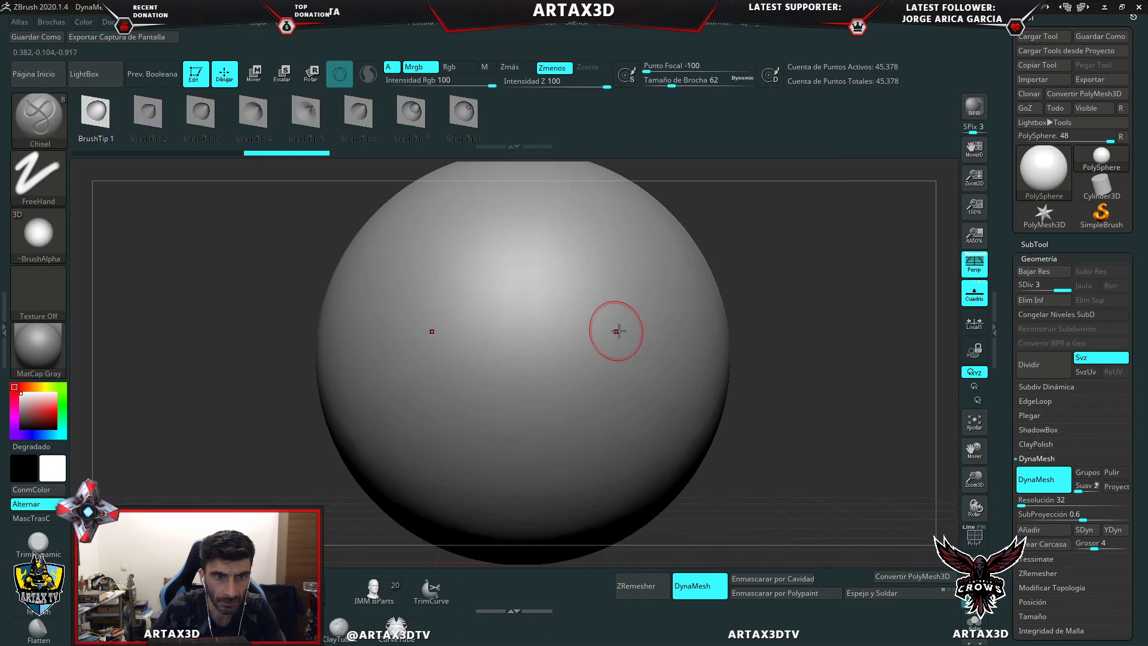
pyautogui.moveTo(633, 293); pyautogui.dragTo(554, 436)
pyautogui.moveTo(524, 223); pyautogui.dragTo(538, 383)
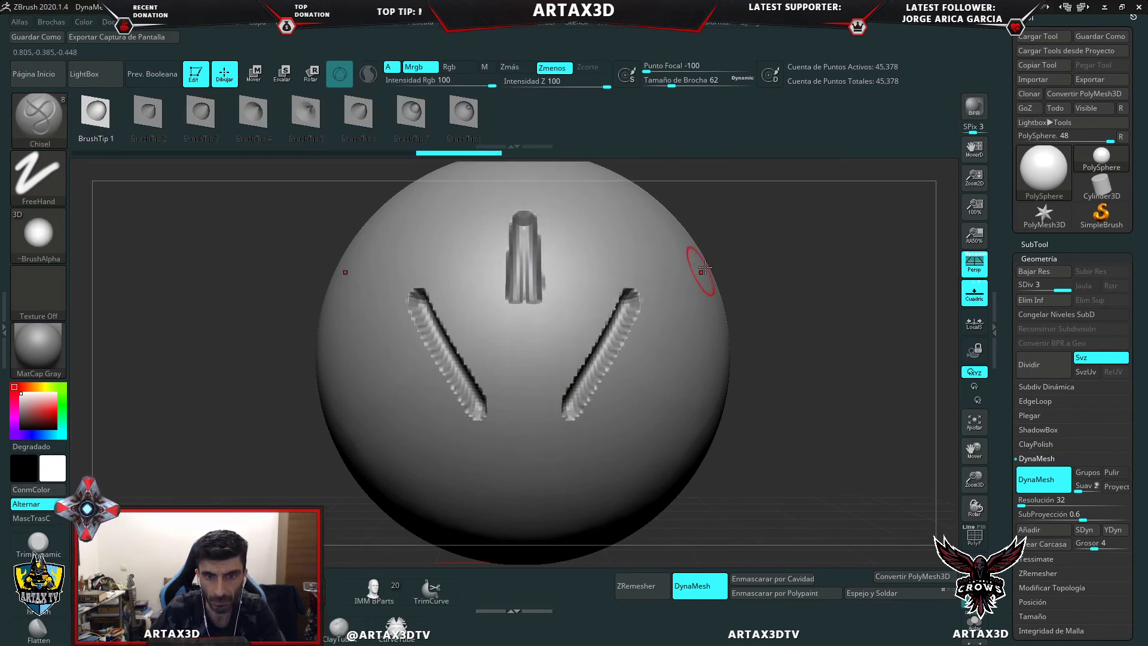
pyautogui.moveTo(703, 269); pyautogui.dragTo(661, 413)
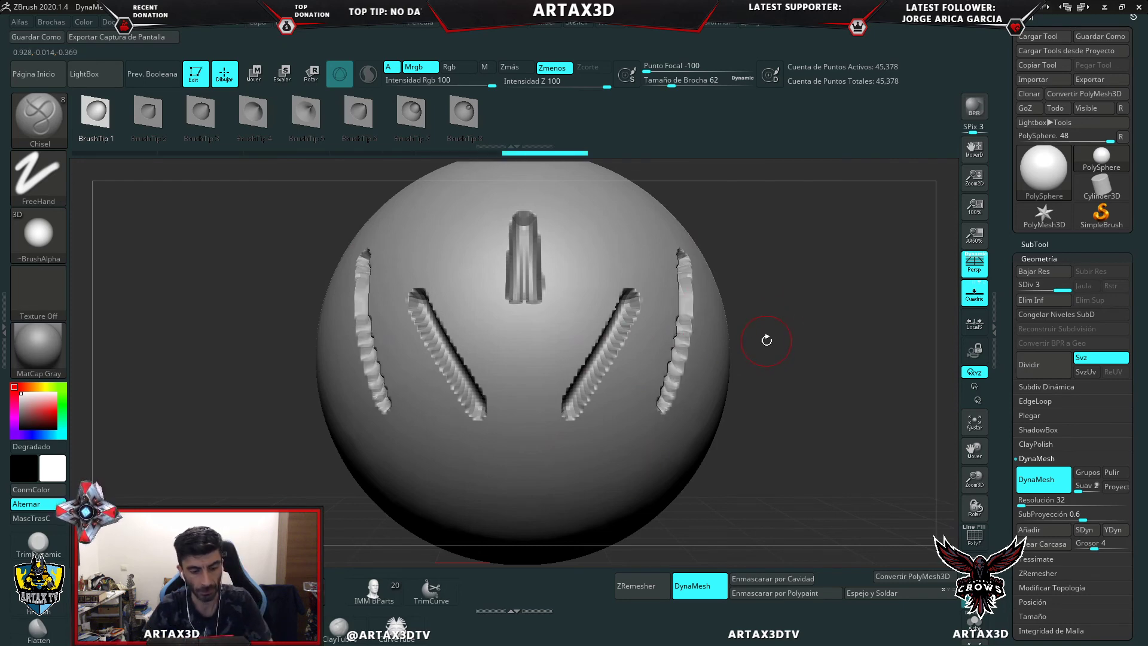
pyautogui.hotkey('ctrl', 'z')
pyautogui.hotkey('ctrl', 'z')
pyautogui.hotkey('ctrl', 'z')
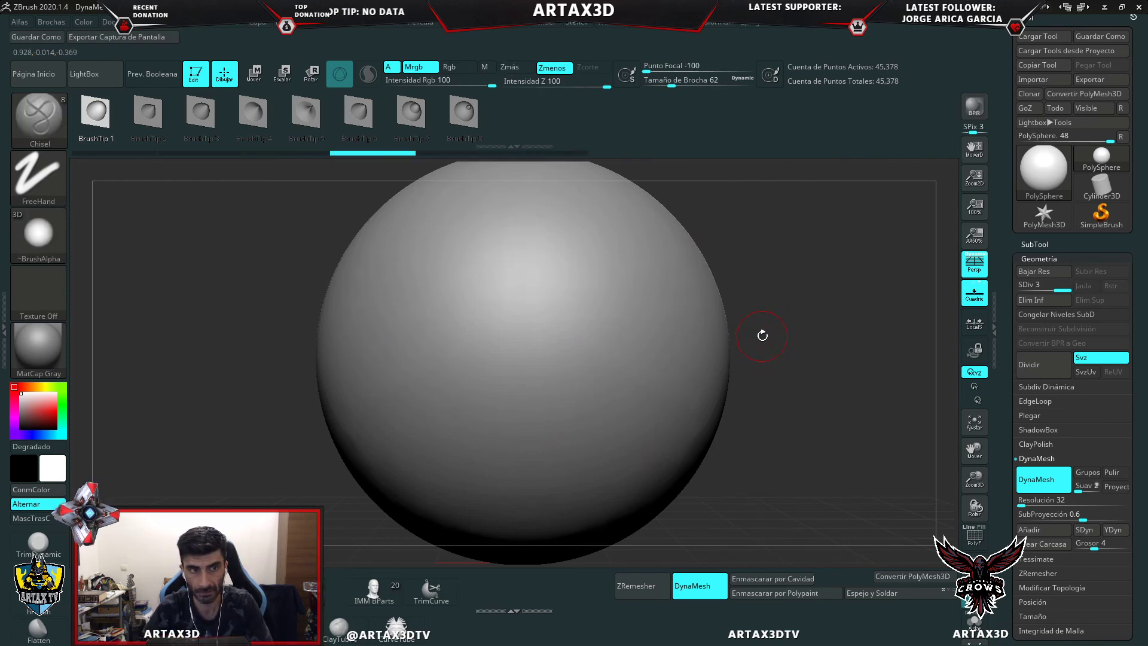
pyautogui.hotkey('ctrl', 'z')
pyautogui.click(36, 119)
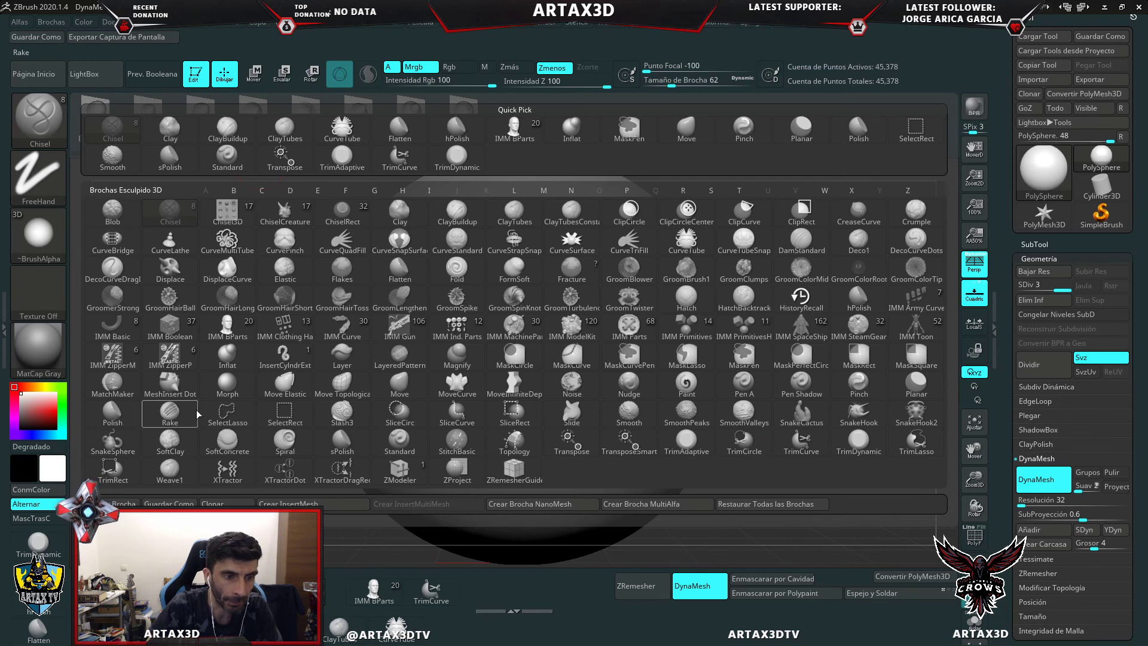
# - Rake three mirrored groove pairs down the front, sides and above the centre
pyautogui.click(171, 417)
pyautogui.moveTo(605, 247); pyautogui.dragTo(568, 405)
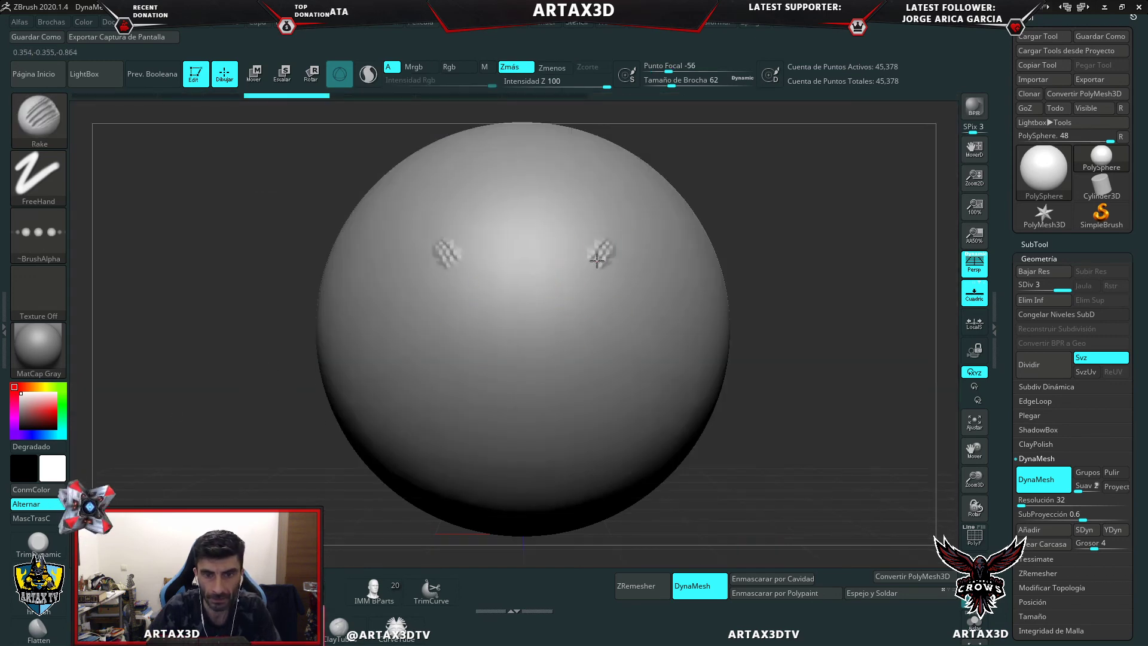
pyautogui.moveTo(683, 252); pyautogui.dragTo(619, 430)
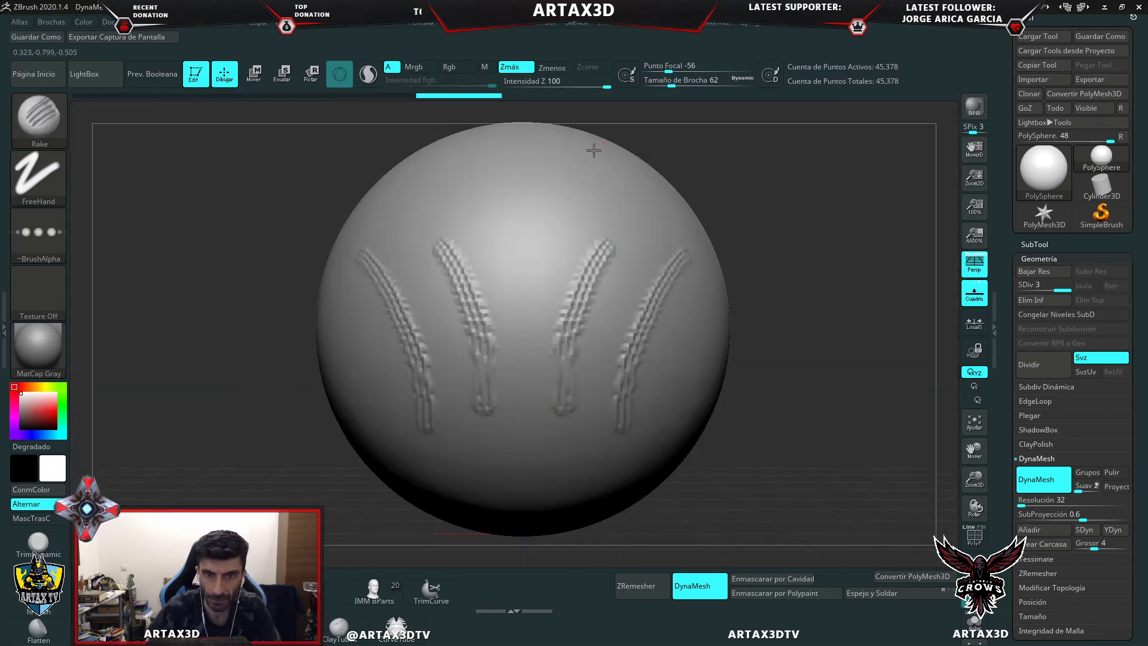
pyautogui.moveTo(596, 153); pyautogui.dragTo(542, 284)
# - Cut a long slot into the sphere's right side with the TrimAdaptive brush
pyautogui.click(36, 120)
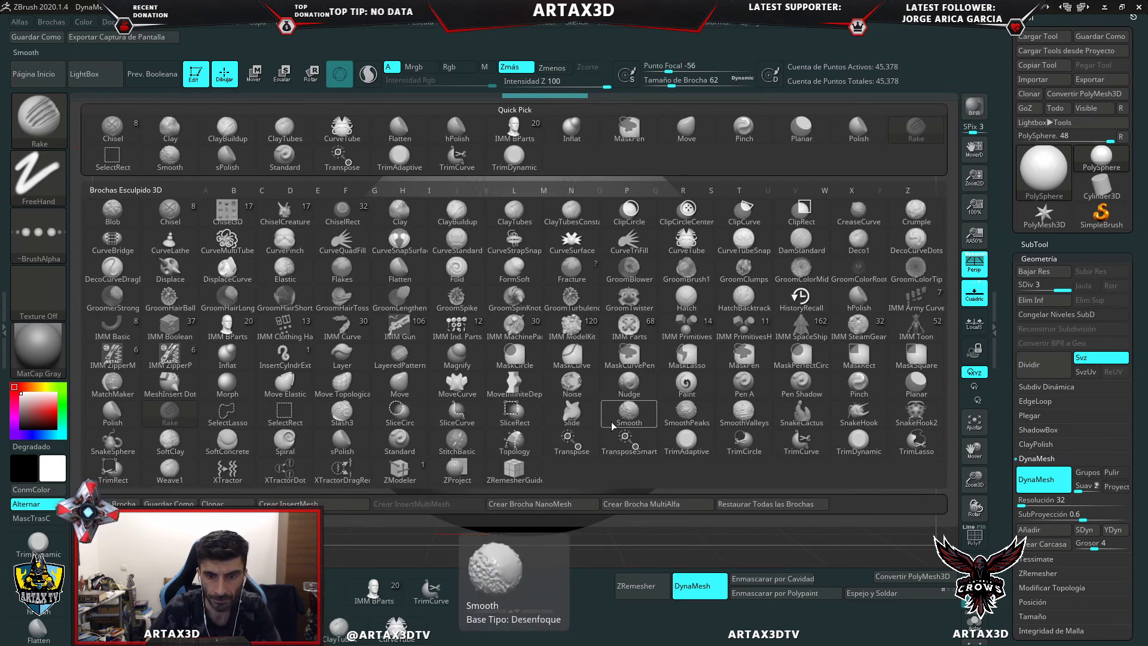
pyautogui.click(690, 445)
pyautogui.moveTo(822, 301); pyautogui.dragTo(789, 299)
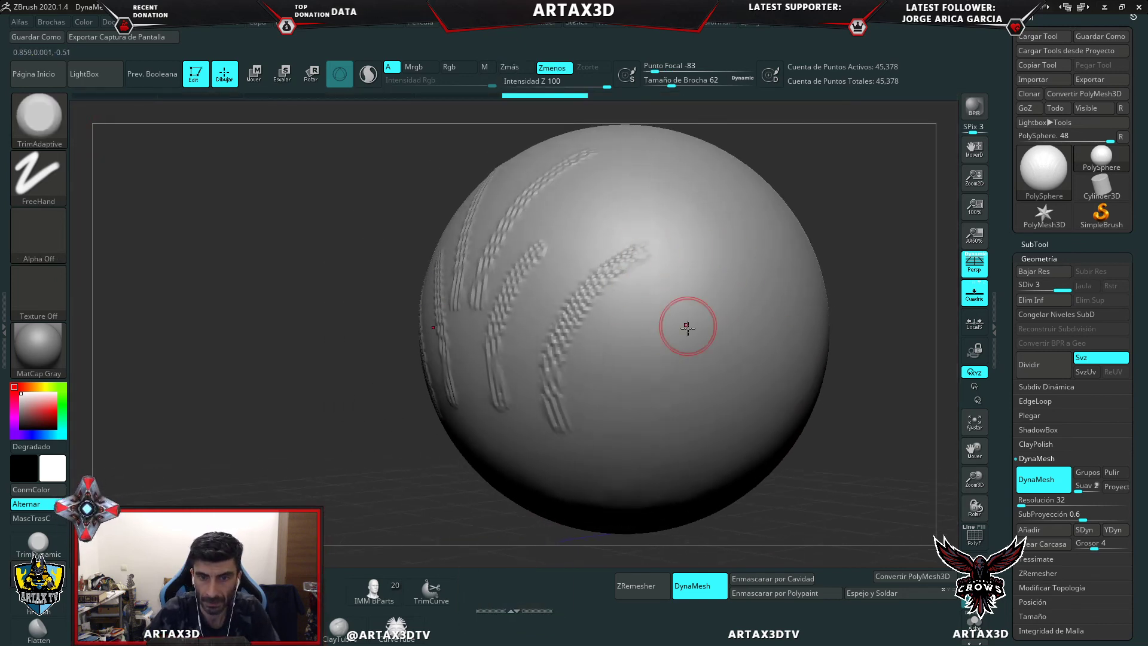
pyautogui.moveTo(690, 321)
pyautogui.mouseDown()
pyautogui.moveTo(700, 305)
pyautogui.moveTo(660, 353)
pyautogui.mouseUp()
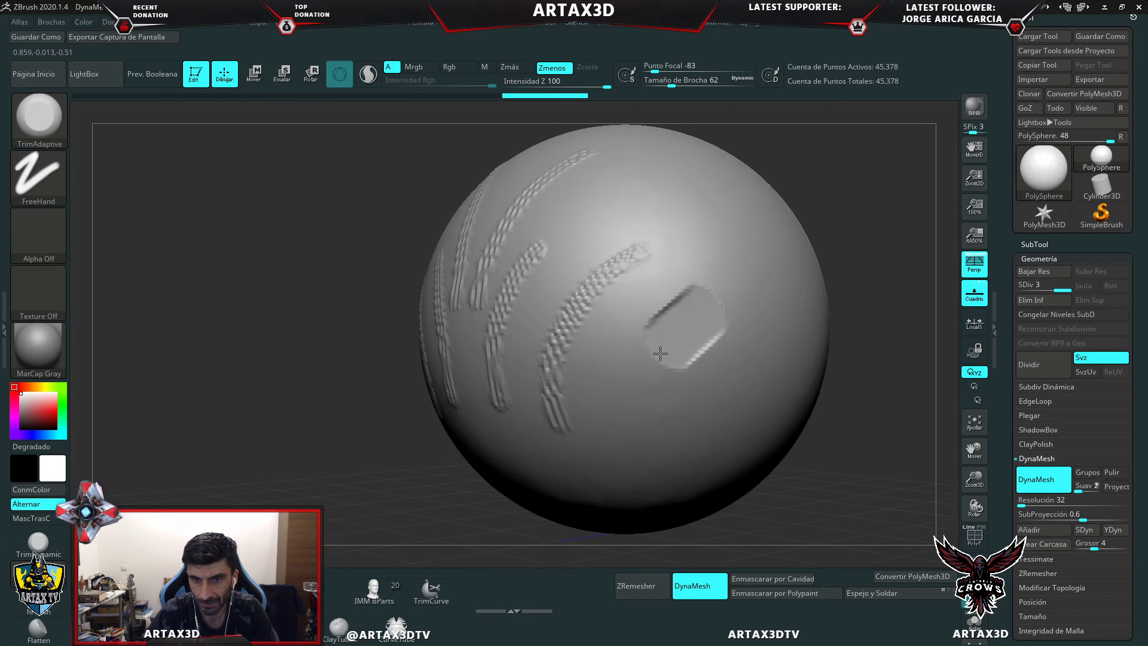
pyautogui.moveTo(704, 312); pyautogui.dragTo(725, 272)
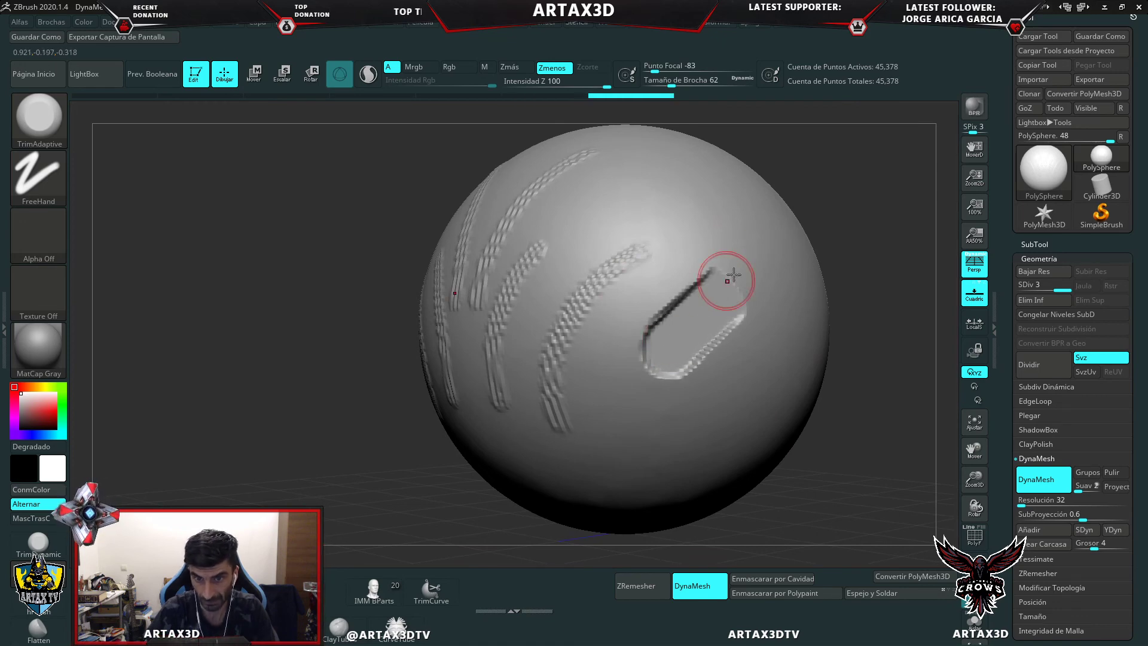
pyautogui.moveTo(834, 207); pyautogui.dragTo(891, 179)
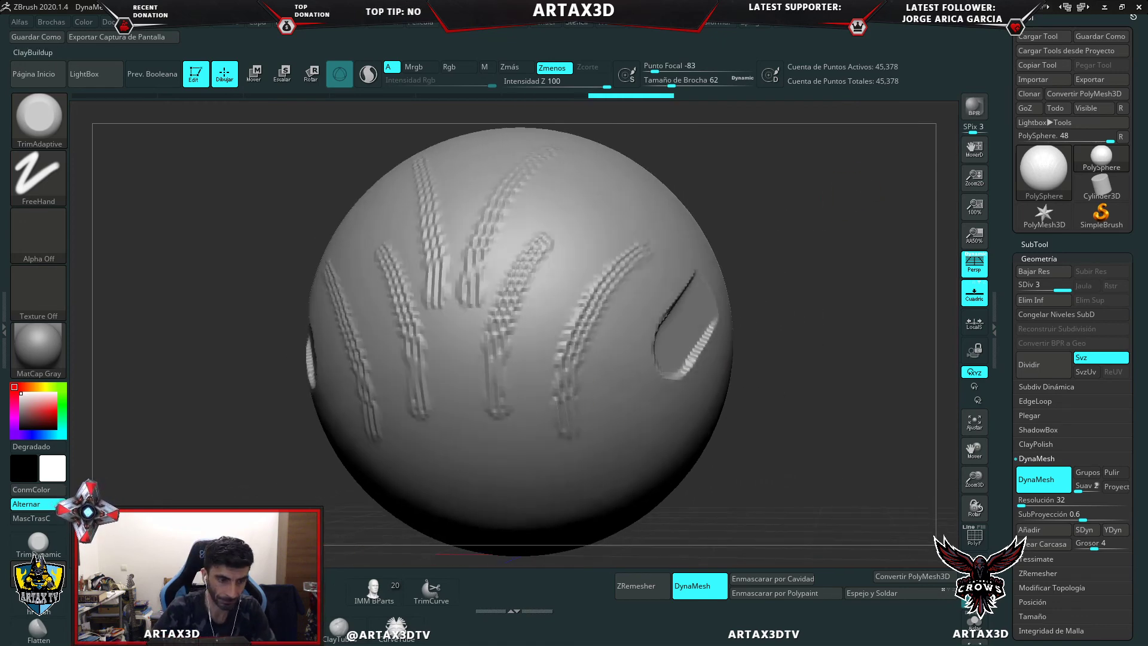
# - Smooth the surface between the grooves with the hPolish brush
pyautogui.click(38, 598)
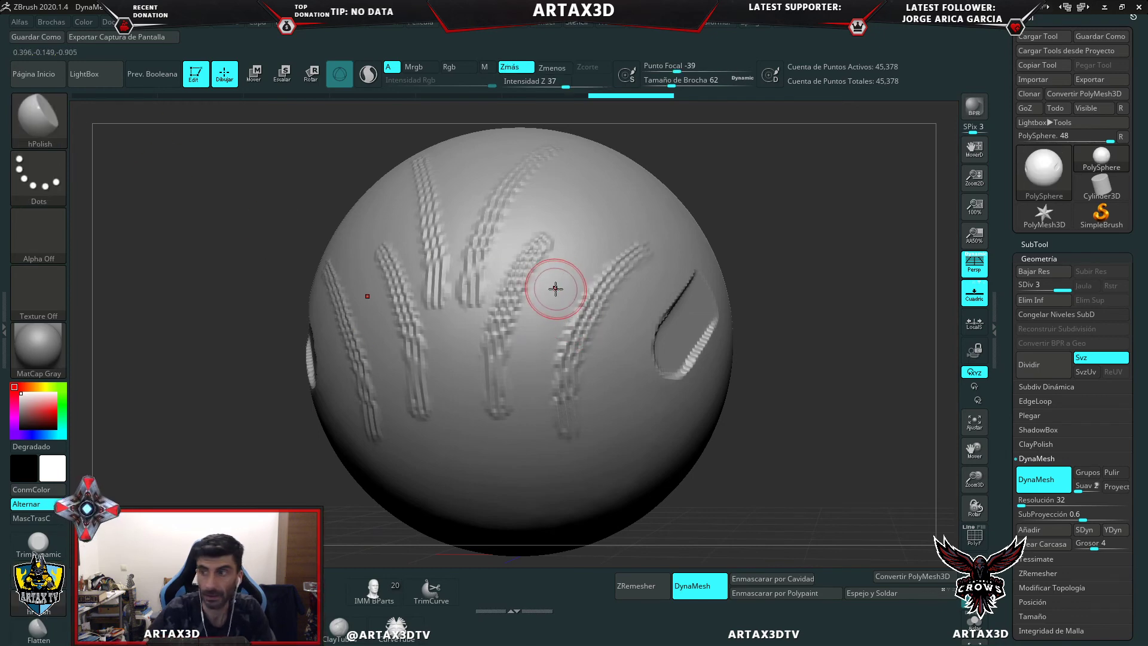
pyautogui.moveTo(589, 290)
pyautogui.mouseDown()
pyautogui.moveTo(597, 308)
pyautogui.moveTo(614, 241)
pyautogui.moveTo(594, 267)
pyautogui.mouseUp()
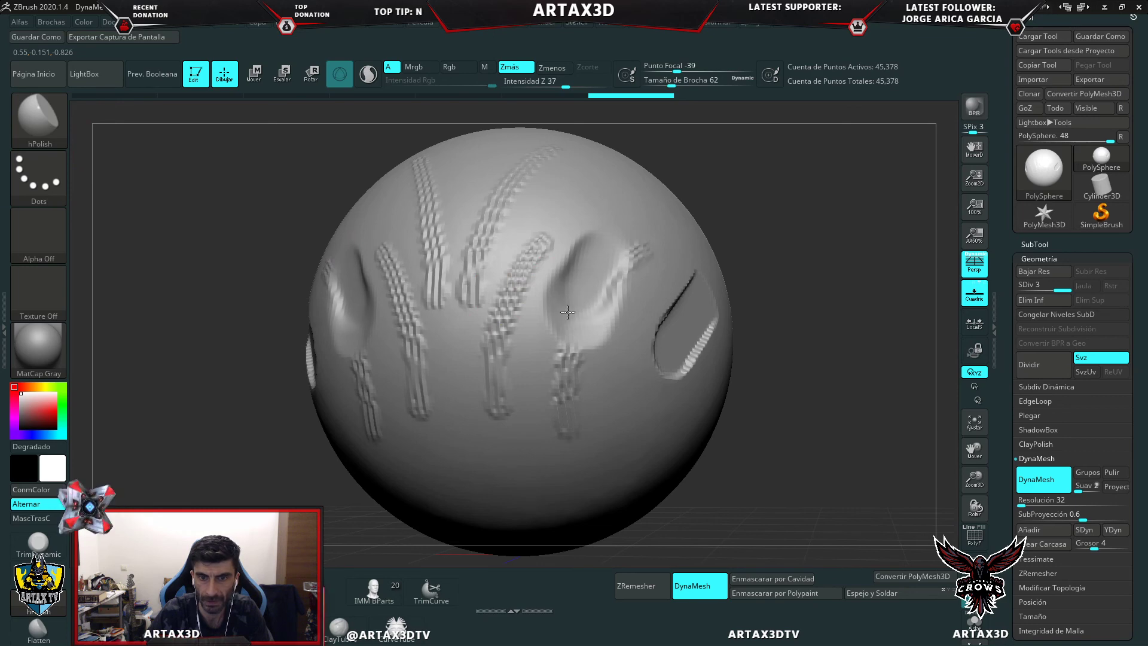
pyautogui.click(53, 127)
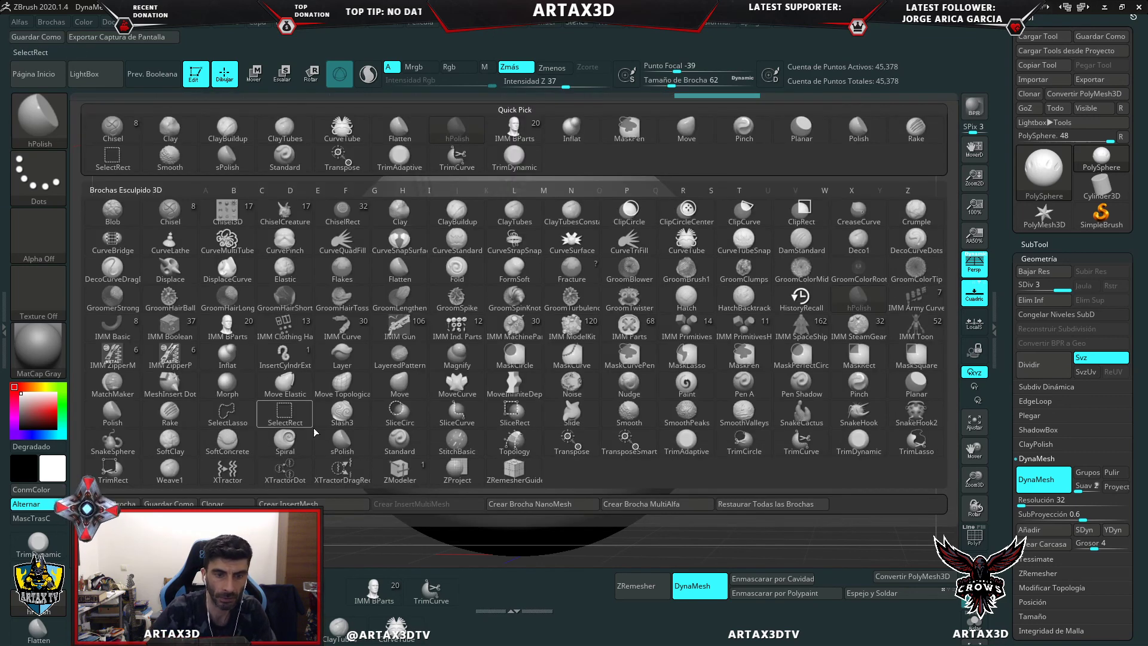
# - Pull mirrored spikes out of both sides of the sphere with the Move brush
pyautogui.click(406, 389)
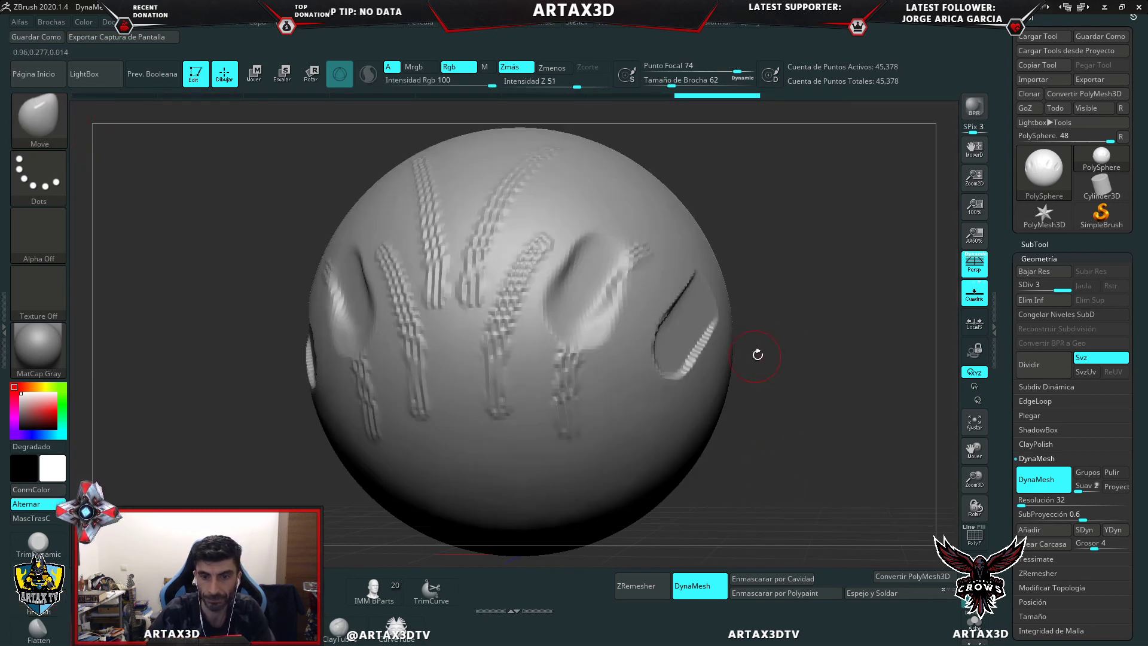
pyautogui.moveTo(814, 354); pyautogui.dragTo(804, 318)
pyautogui.moveTo(710, 420); pyautogui.dragTo(752, 429)
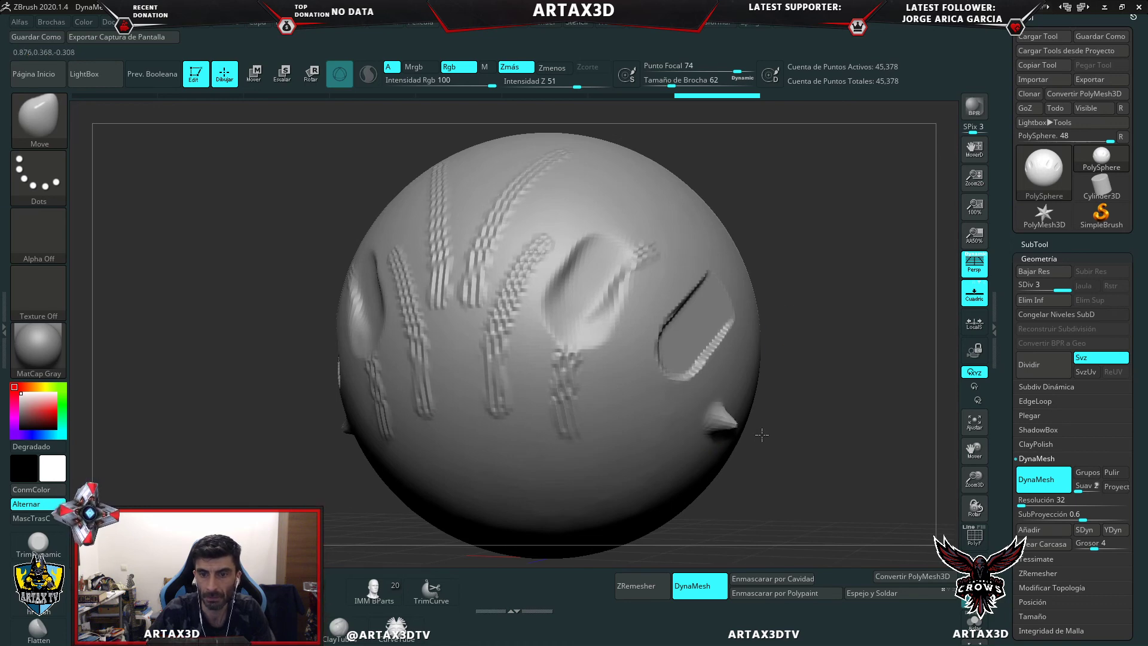
# - Set brush size to 140, adjust Focal Shift, and pull a large horn-like bulge near the top right
pyautogui.moveTo(680, 88); pyautogui.dragTo(693, 87)
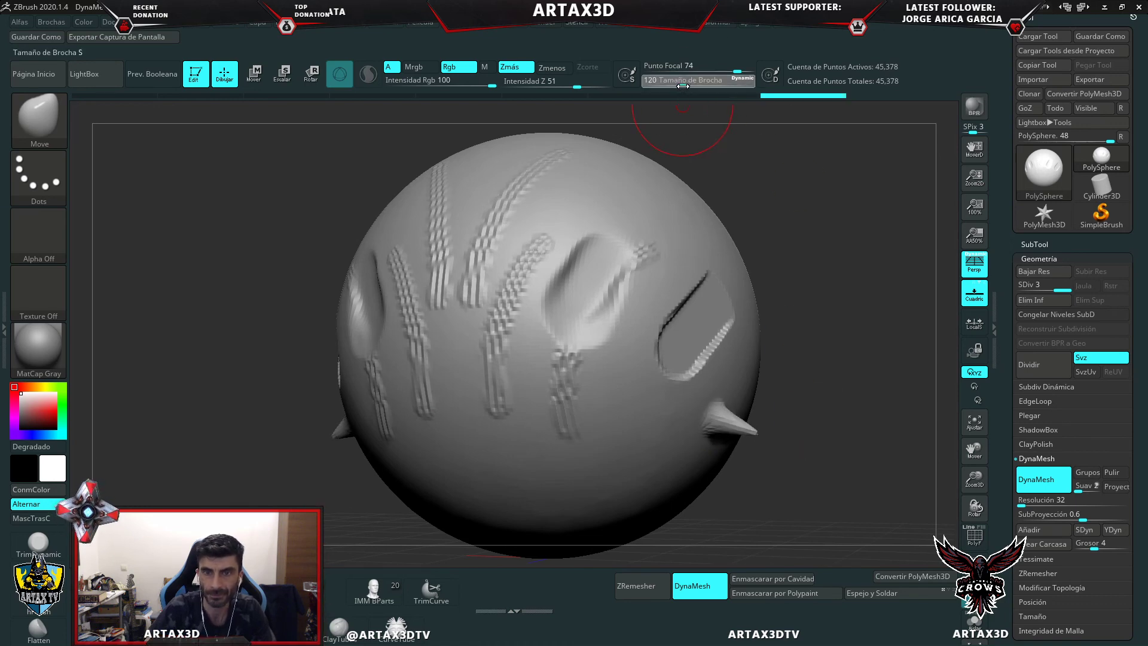
pyautogui.click(704, 66)
pyautogui.write('9')
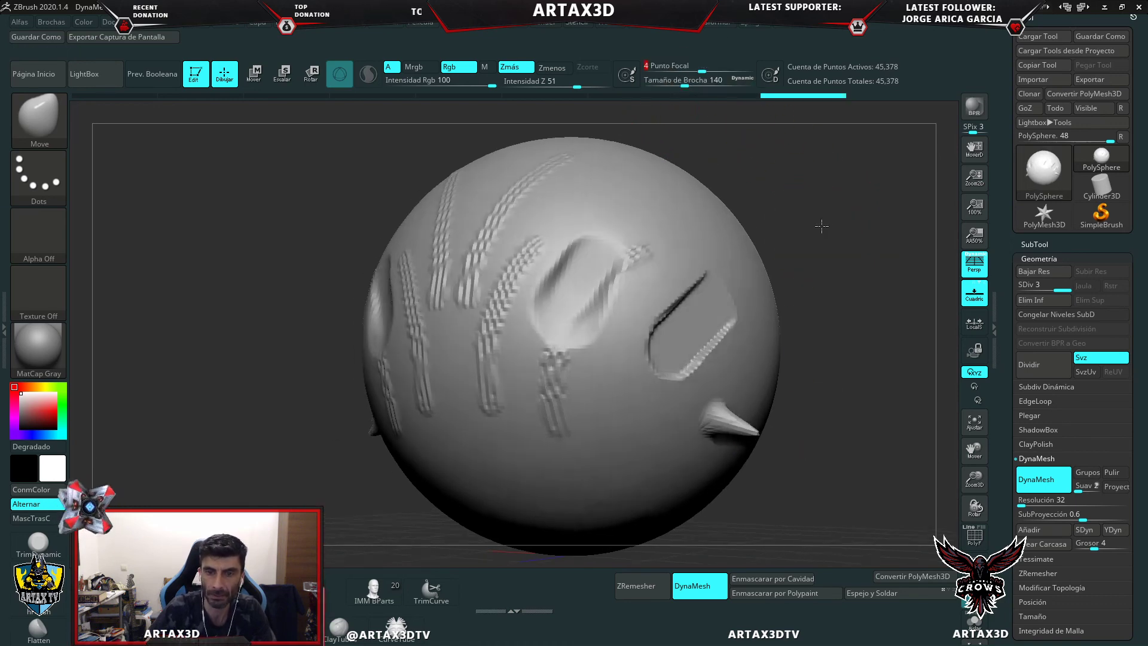
pyautogui.moveTo(820, 226)
pyautogui.mouseDown()
pyautogui.moveTo(782, 222)
pyautogui.moveTo(857, 188)
pyautogui.mouseUp()
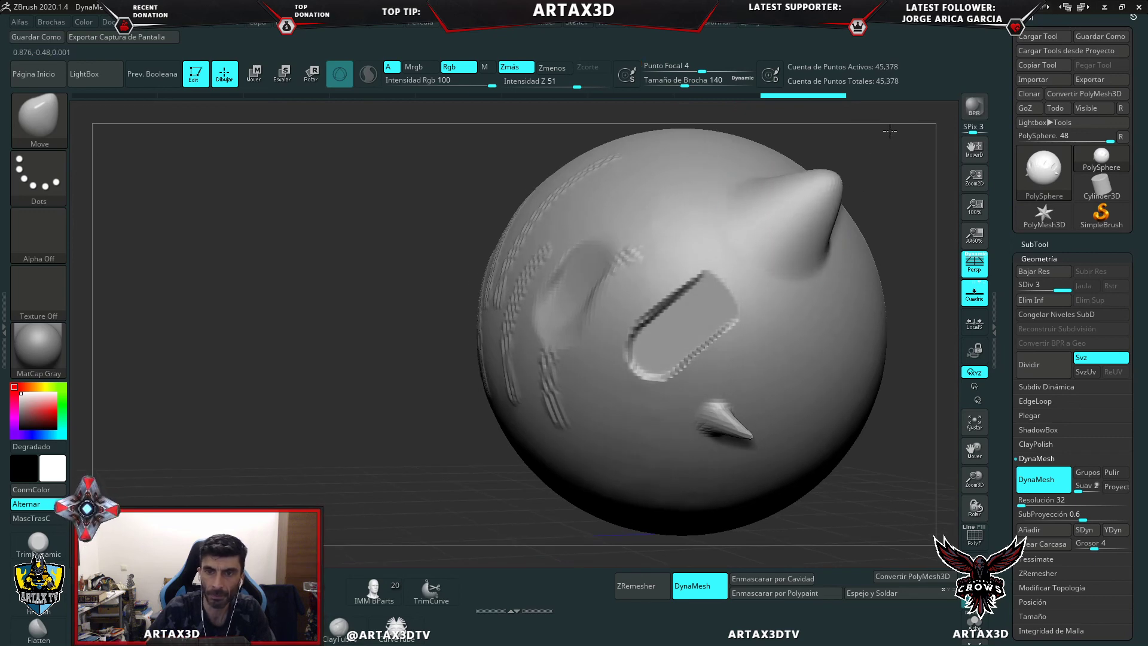
# - Turn to the opposite side and push a rounded dent below the spike
pyautogui.moveTo(430, 275)
pyautogui.mouseDown()
pyautogui.moveTo(478, 257)
pyautogui.moveTo(889, 377)
pyautogui.mouseUp()
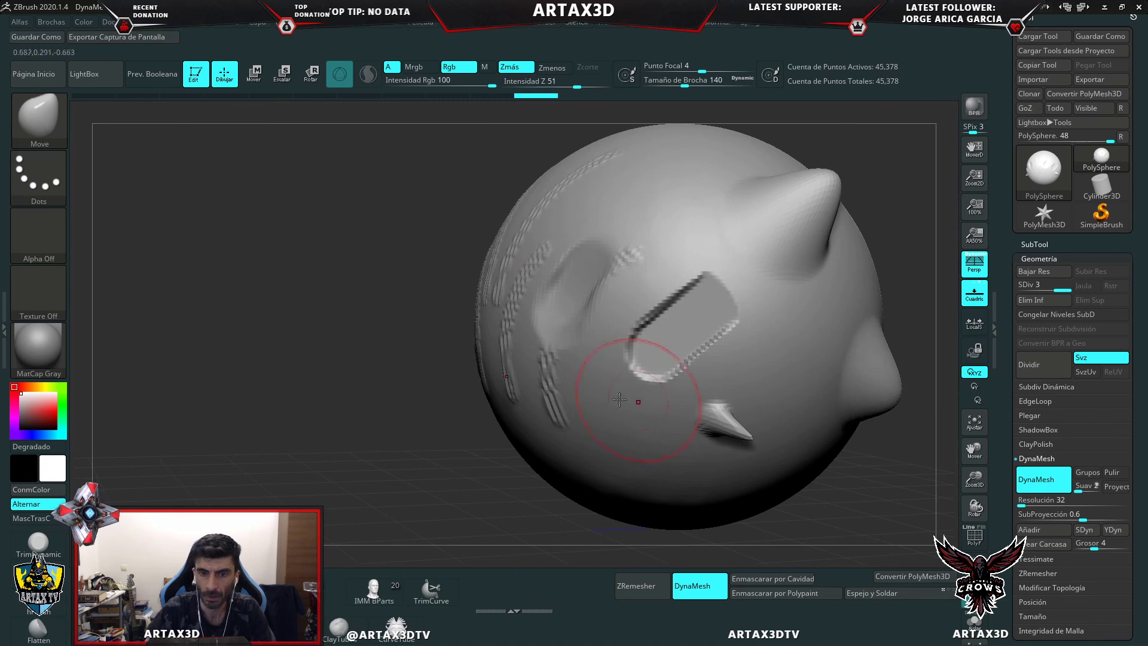
pyautogui.moveTo(614, 384)
pyautogui.mouseDown()
pyautogui.moveTo(692, 475)
pyautogui.moveTo(696, 467)
pyautogui.mouseUp()
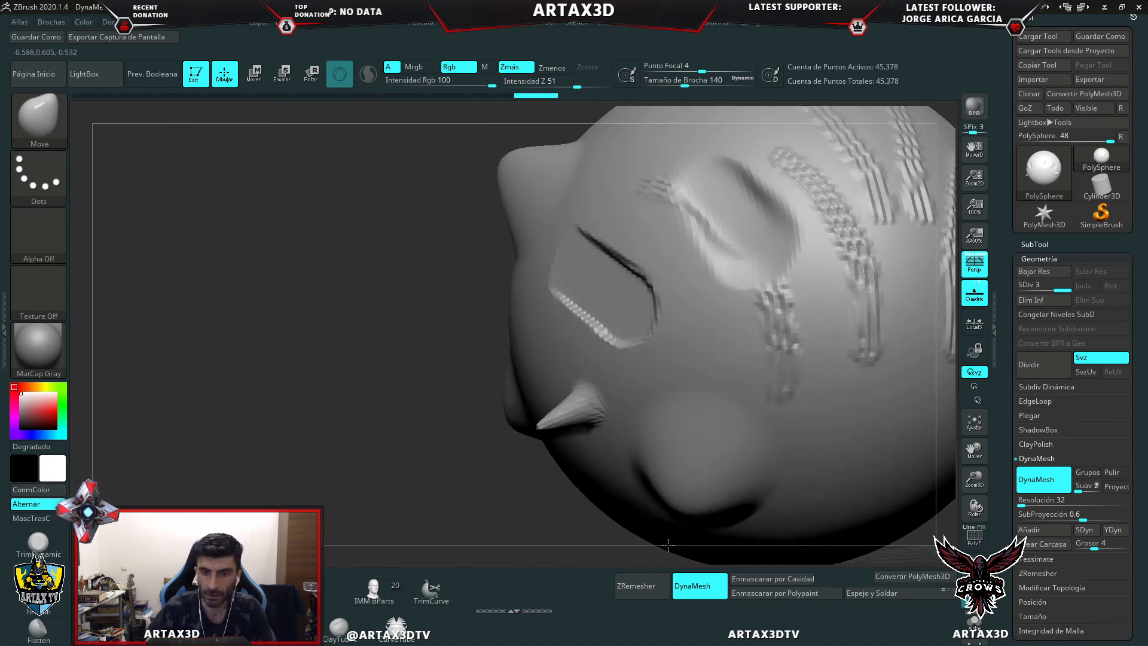
pyautogui.moveTo(539, 307)
pyautogui.mouseDown()
pyautogui.moveTo(519, 366)
pyautogui.moveTo(568, 335)
pyautogui.moveTo(528, 317)
pyautogui.moveTo(572, 338)
pyautogui.mouseUp()
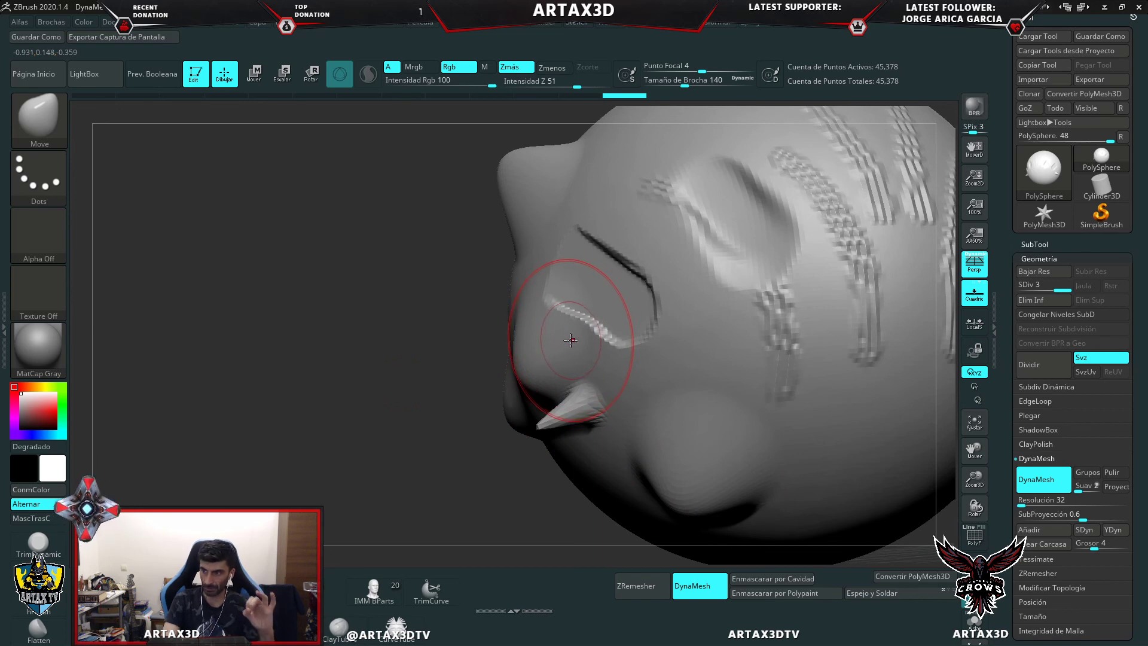